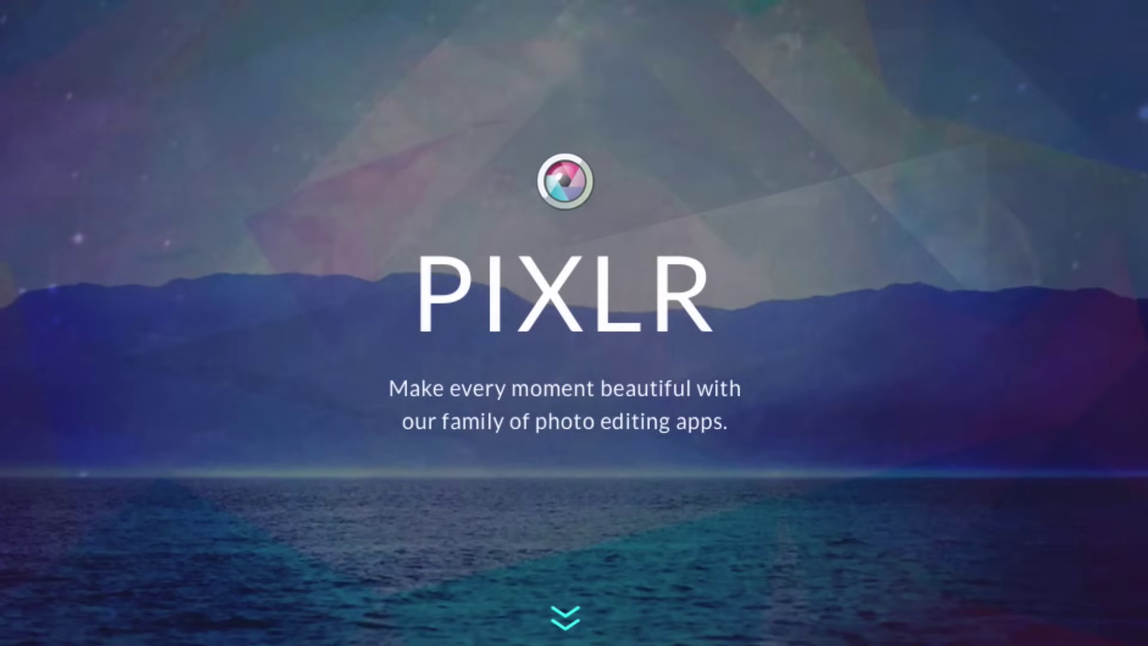
Launch Pixlr Editor and start a new transparent image at the Movie 720p preset, 1280 × 720
{"action": "scroll", "coordinate": [843, 108], "scroll_direction": "down", "scroll_amount": 5}
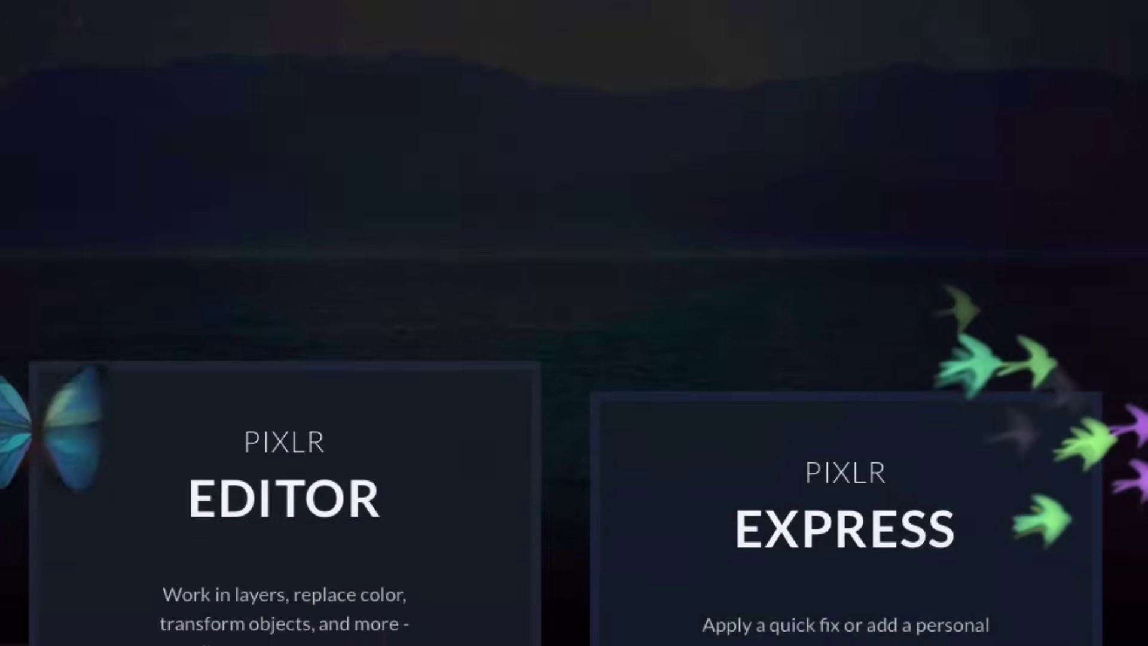
{"action": "scroll", "coordinate": [569, 178], "scroll_direction": "down", "scroll_amount": 3}
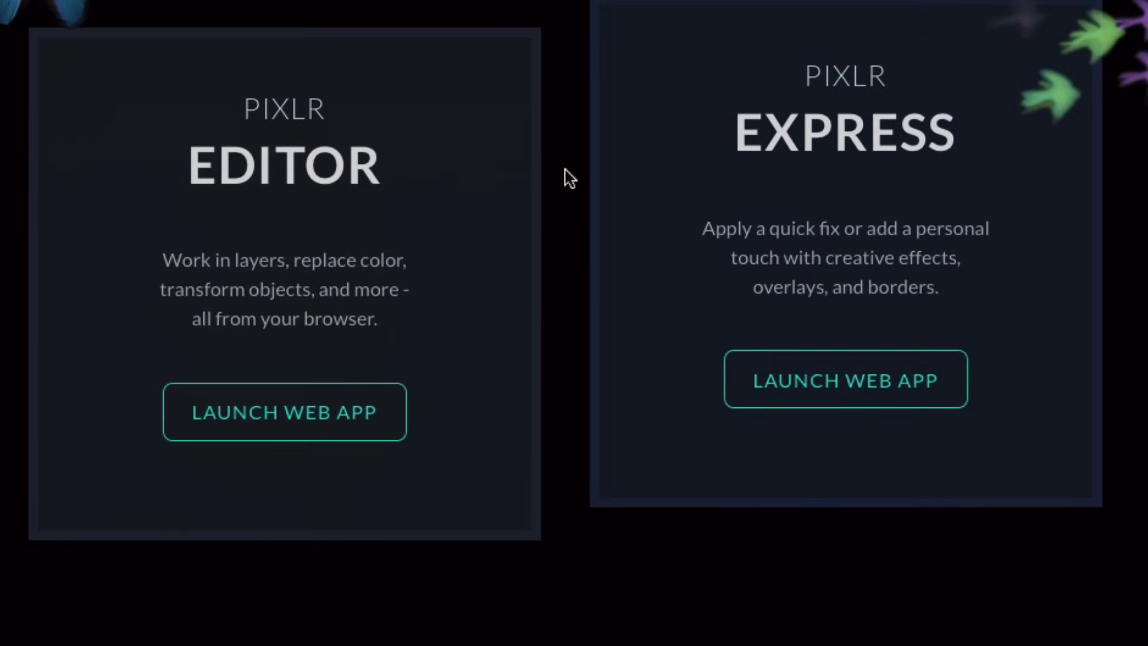
{"action": "left_click", "coordinate": [325, 429]}
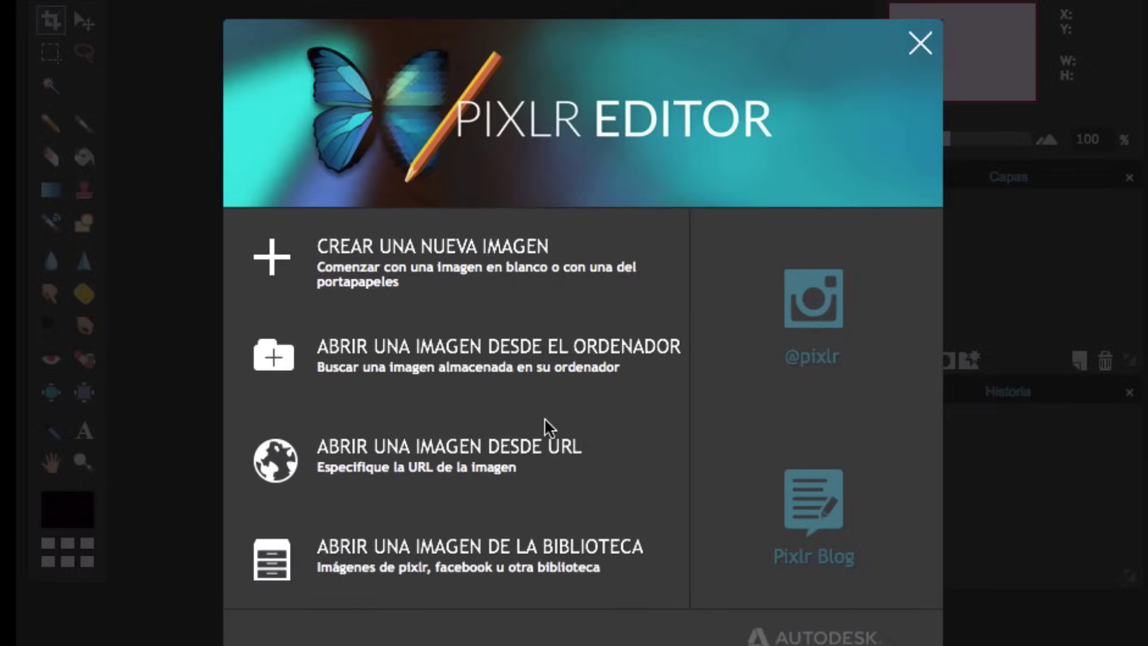
{"action": "left_click", "coordinate": [484, 271]}
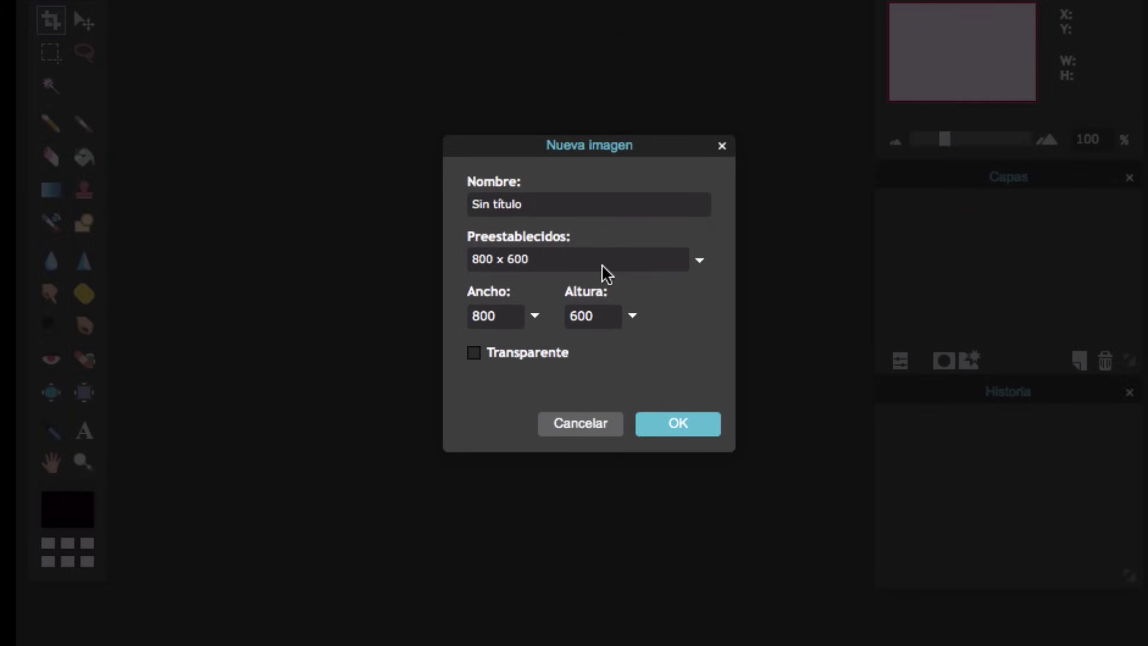
{"action": "left_click", "coordinate": [700, 261]}
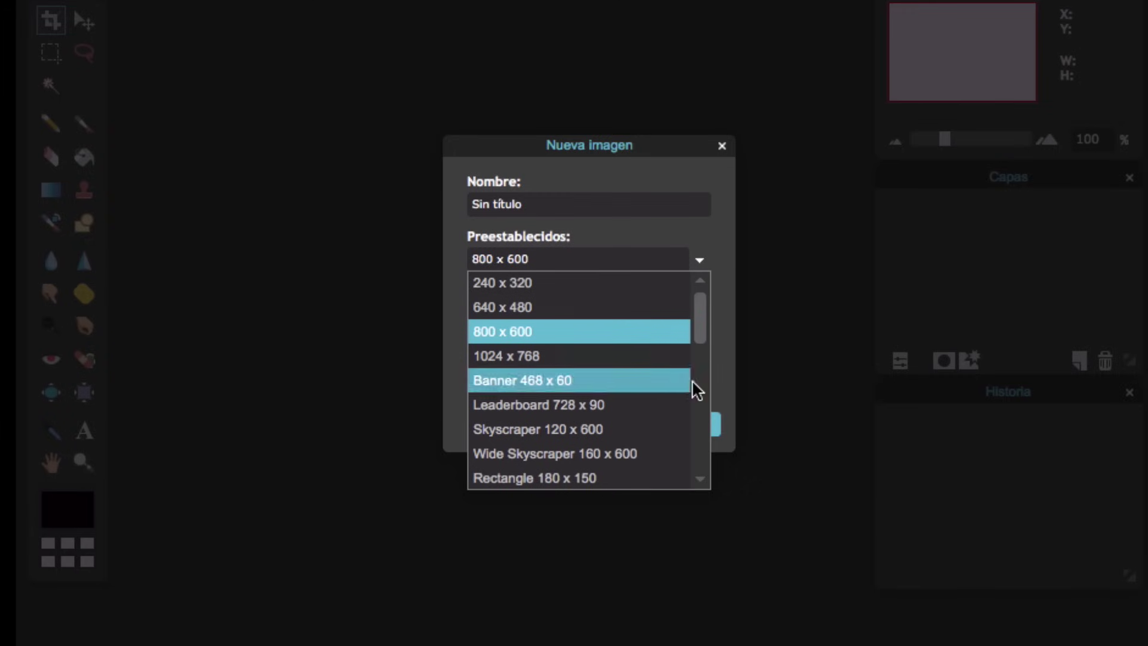
{"action": "left_click_drag", "start_coordinate": [701, 324], "coordinate": [701, 455]}
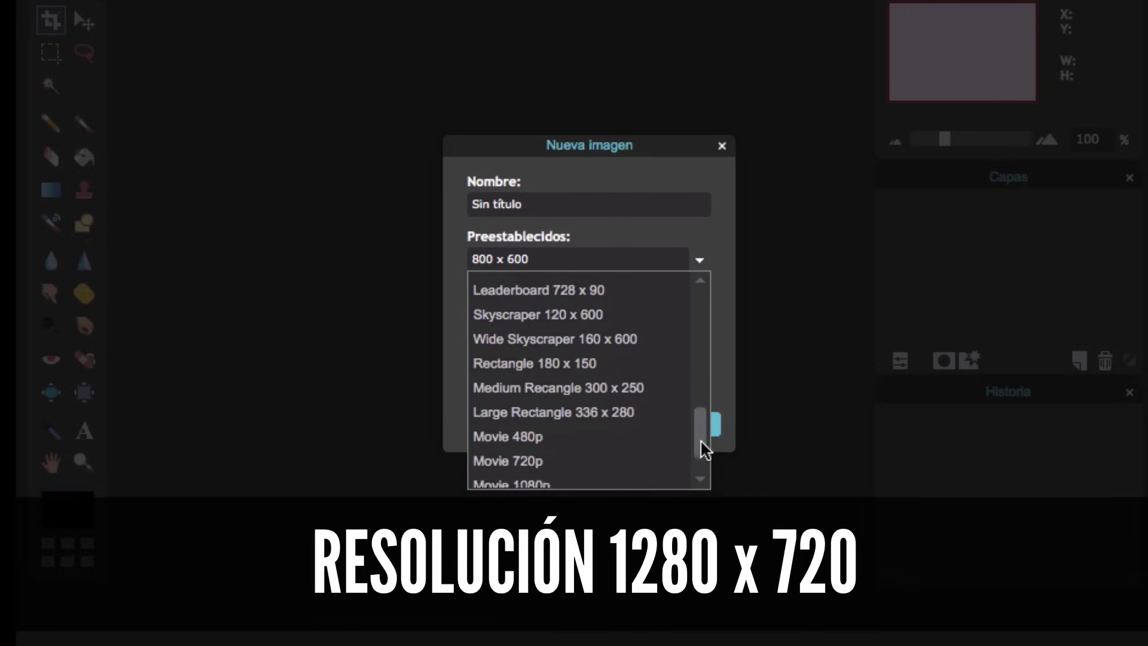
{"action": "left_click", "coordinate": [595, 451]}
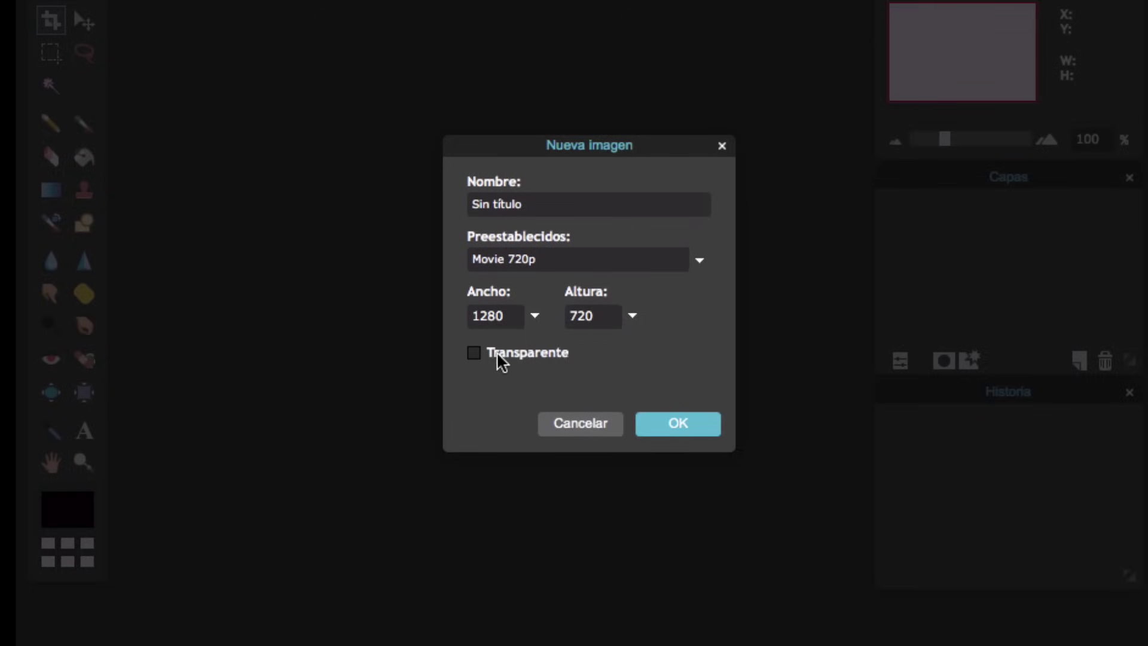
Create the transparent 1280×720 canvas and open background images fondo1 through fondo4
{"action": "left_click", "coordinate": [671, 422]}
{"action": "left_click", "coordinate": [30, 13]}
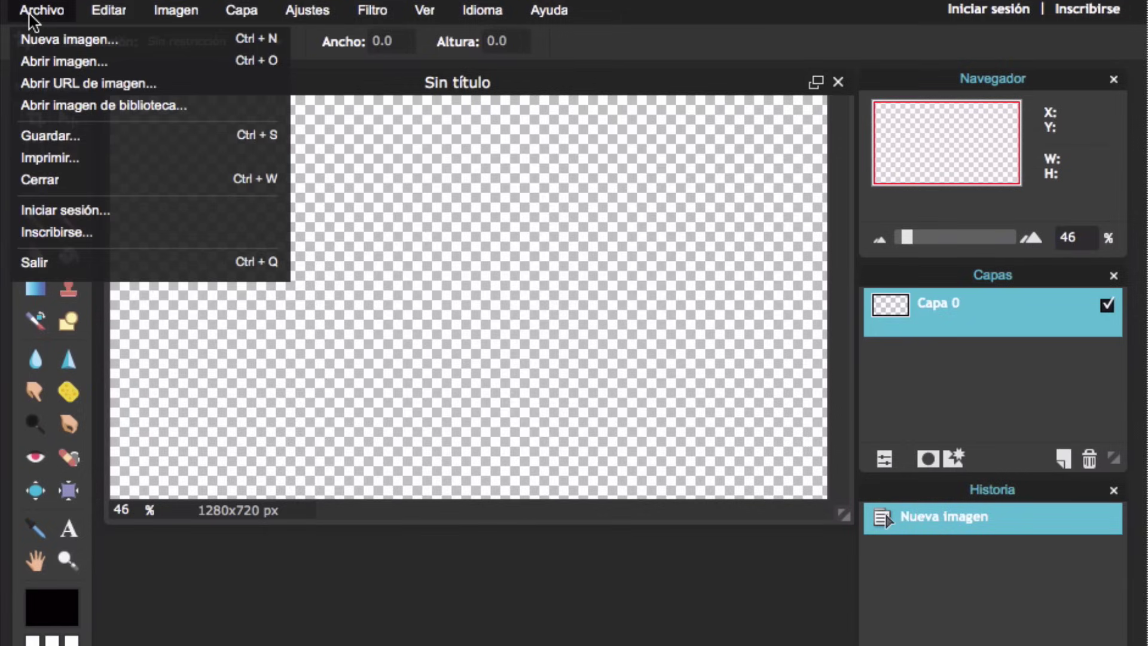
{"action": "left_click", "coordinate": [55, 60]}
{"action": "left_click", "coordinate": [152, 121], "text": "shift"}
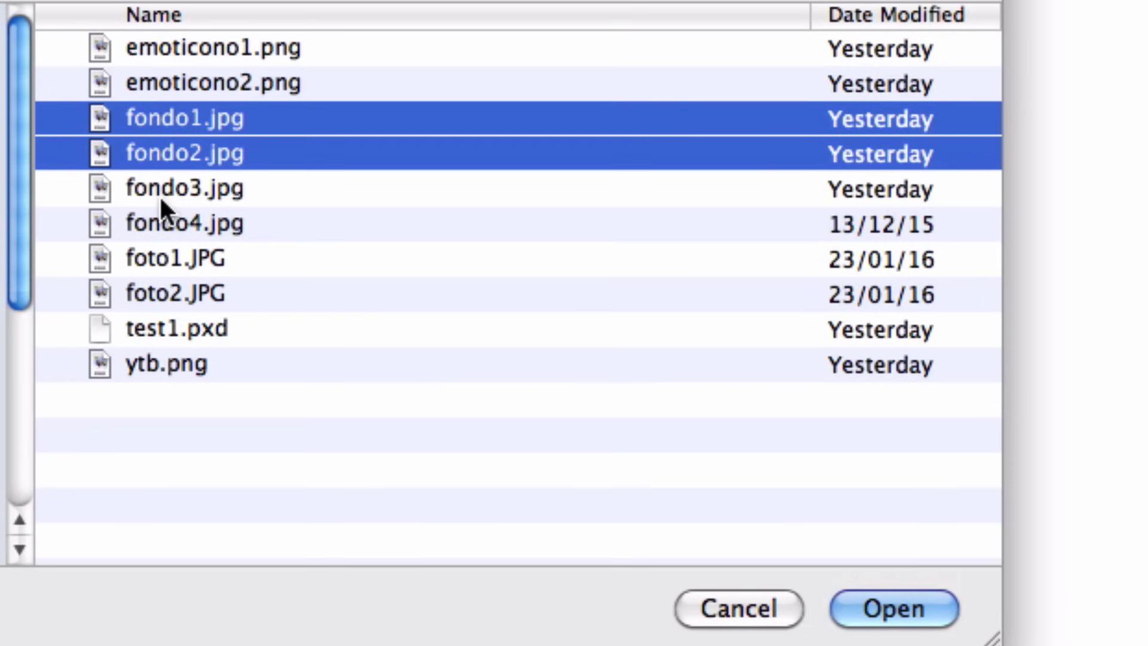
{"action": "left_click", "coordinate": [160, 195], "text": "shift"}
{"action": "left_click", "coordinate": [159, 219], "text": "shift"}
{"action": "left_click", "coordinate": [857, 619]}
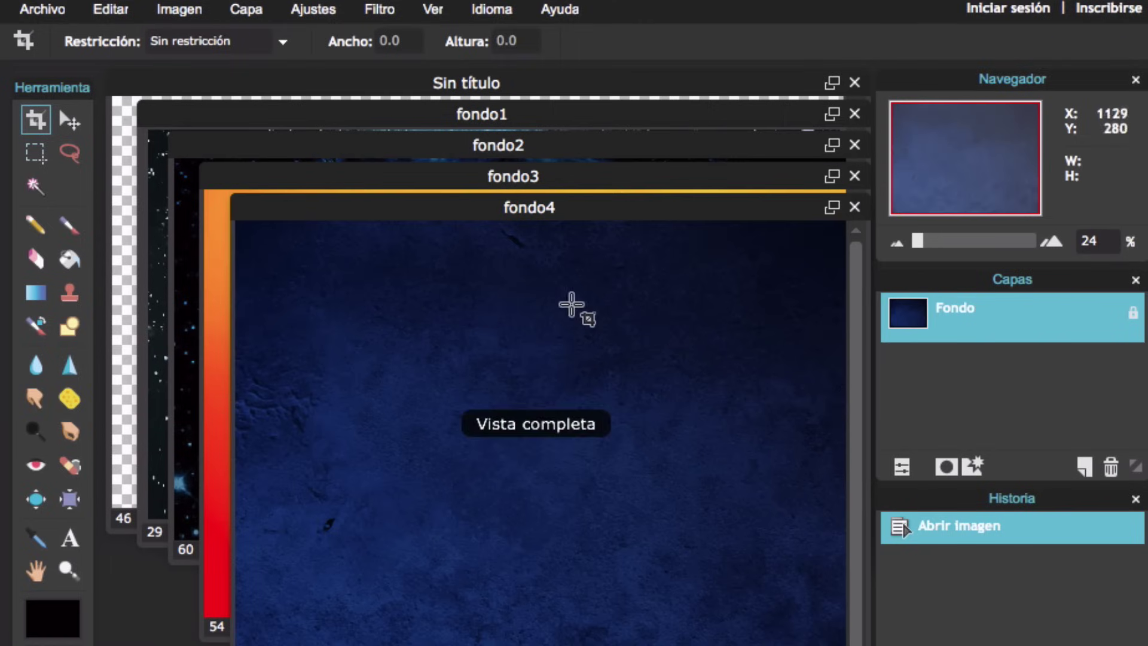
Rearrange the fondo4, fondo3 and fondo1 windows beside the new canvas
{"action": "left_click_drag", "start_coordinate": [326, 210], "coordinate": [413, 287]}
{"action": "left_click_drag", "start_coordinate": [350, 185], "coordinate": [374, 204]}
{"action": "left_click_drag", "start_coordinate": [370, 120], "coordinate": [414, 277]}
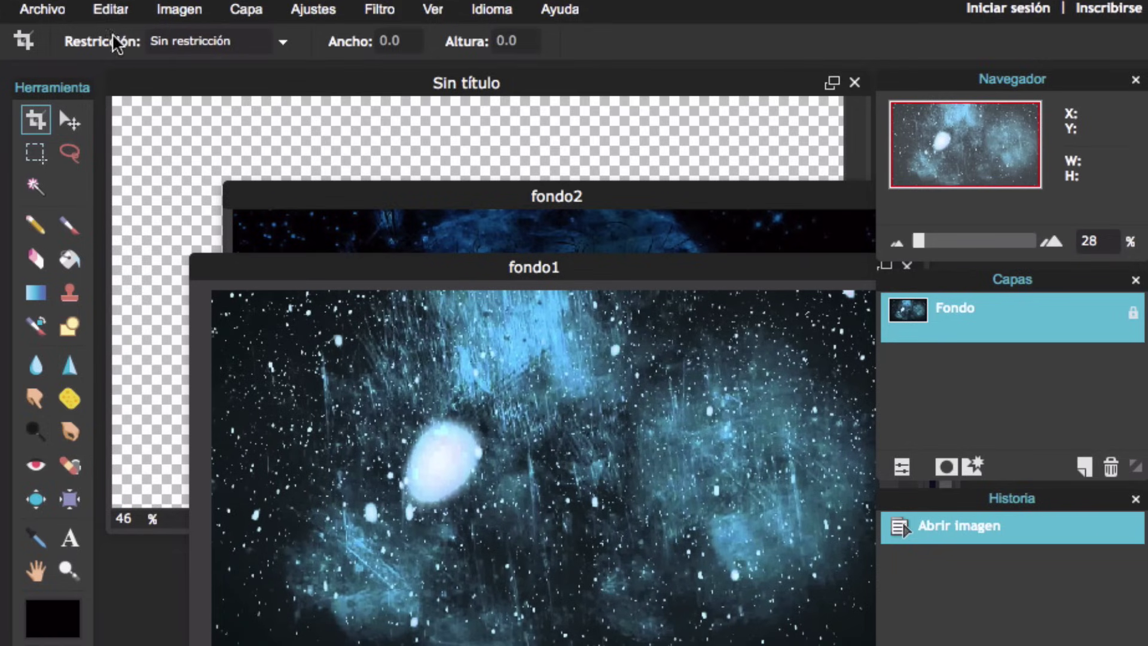
{"action": "left_click", "coordinate": [109, 10]}
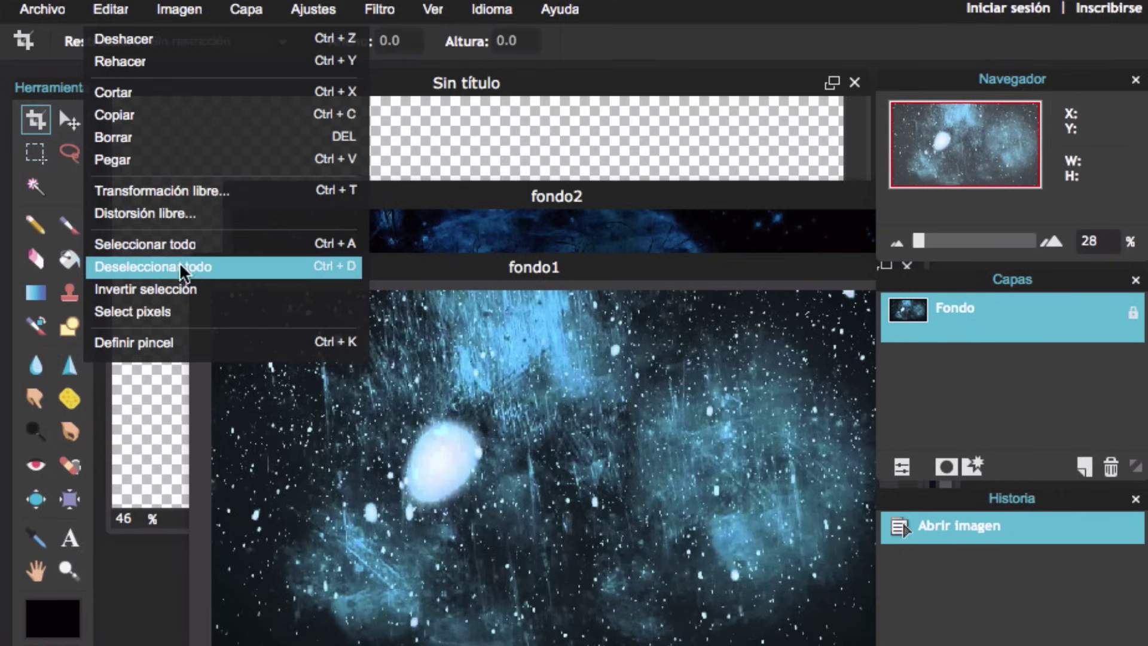
Copy fondo1 into the untitled canvas as a layer and close fondo1 without saving
{"action": "left_click", "coordinate": [145, 244]}
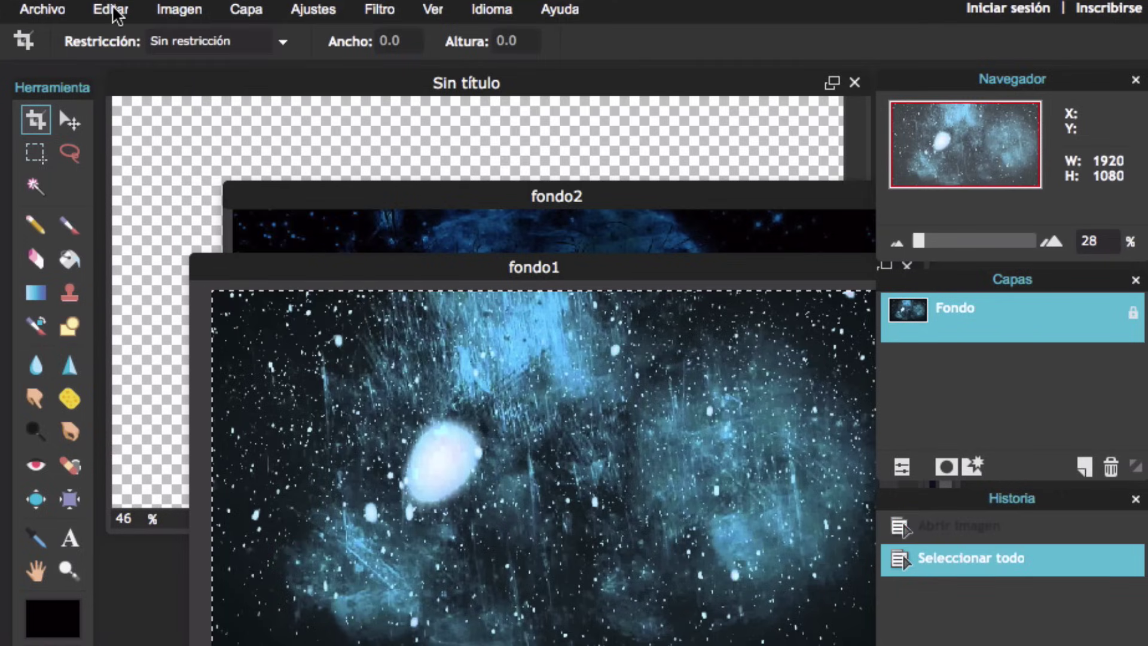
{"action": "left_click", "coordinate": [113, 10]}
{"action": "left_click", "coordinate": [145, 117]}
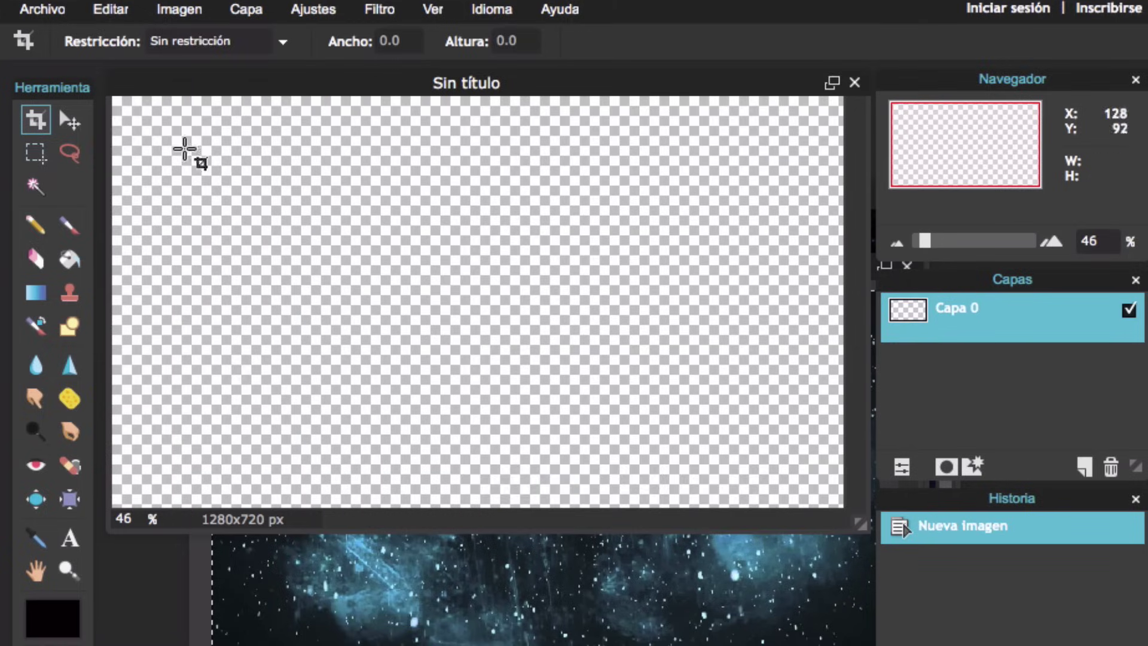
{"action": "left_click", "coordinate": [111, 11]}
{"action": "left_click", "coordinate": [152, 169]}
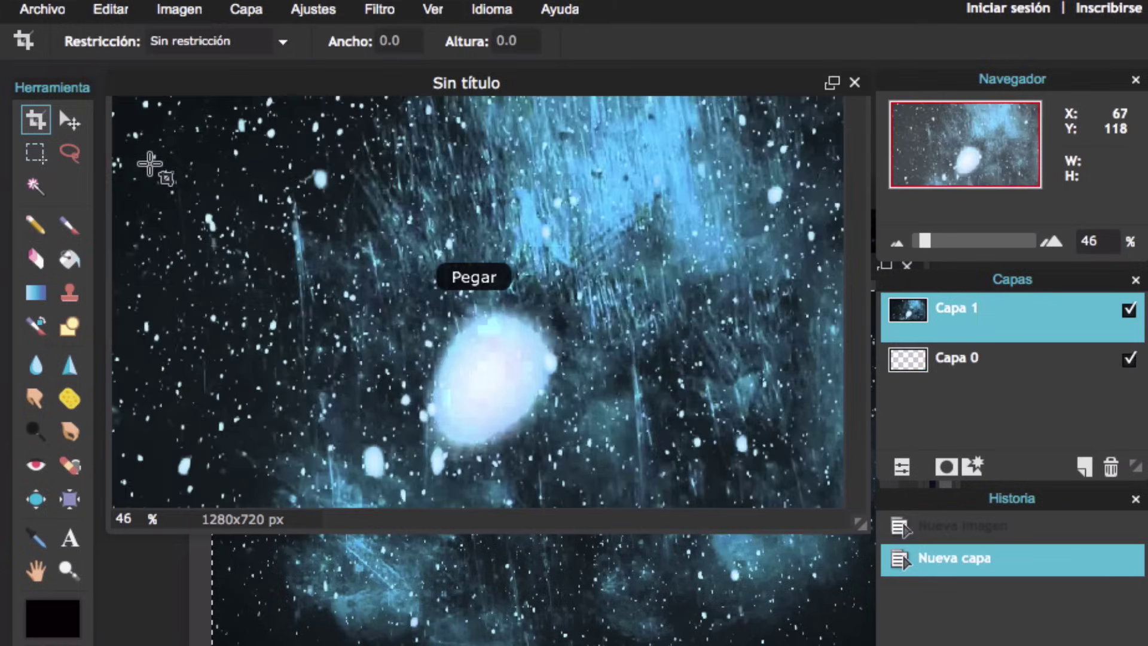
{"action": "left_click", "coordinate": [333, 608]}
{"action": "left_click_drag", "start_coordinate": [759, 279], "coordinate": [665, 280]}
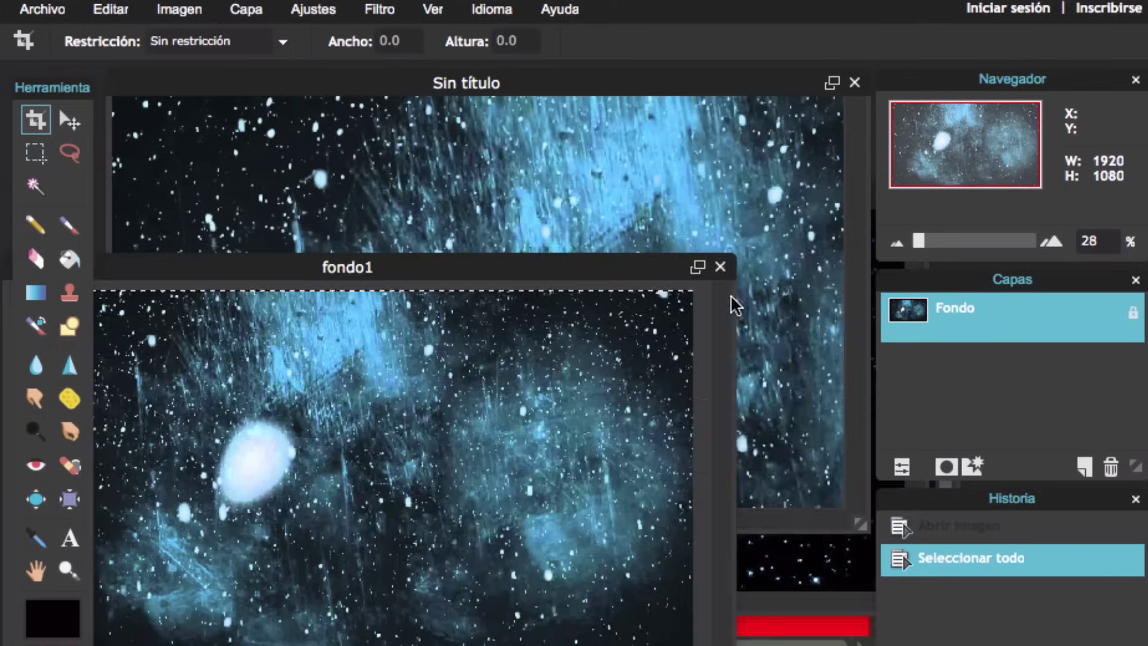
{"action": "left_click", "coordinate": [721, 267]}
{"action": "left_click", "coordinate": [591, 456]}
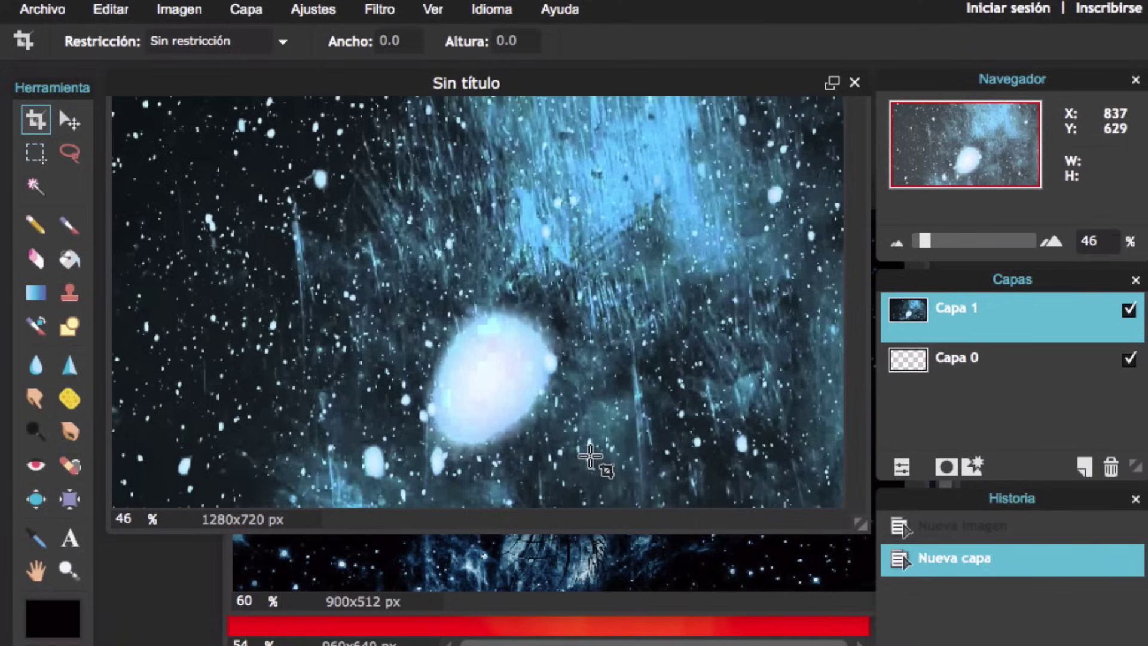
Paste fondo2 into the canvas with Ctrl+A, Ctrl+C, Ctrl+V, then discard fondo2
{"action": "left_click", "coordinate": [513, 580]}
{"action": "key", "text": "ctrl+a"}
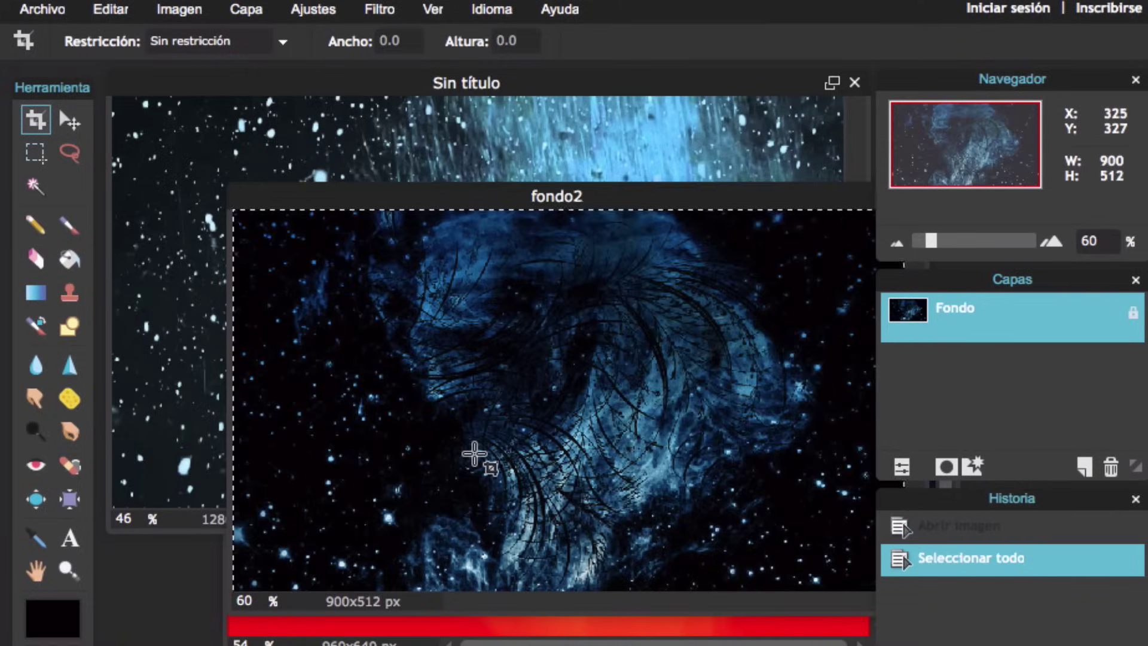
{"action": "key", "text": "ctrl+c"}
{"action": "left_click", "coordinate": [167, 154]}
{"action": "key", "text": "ctrl+v"}
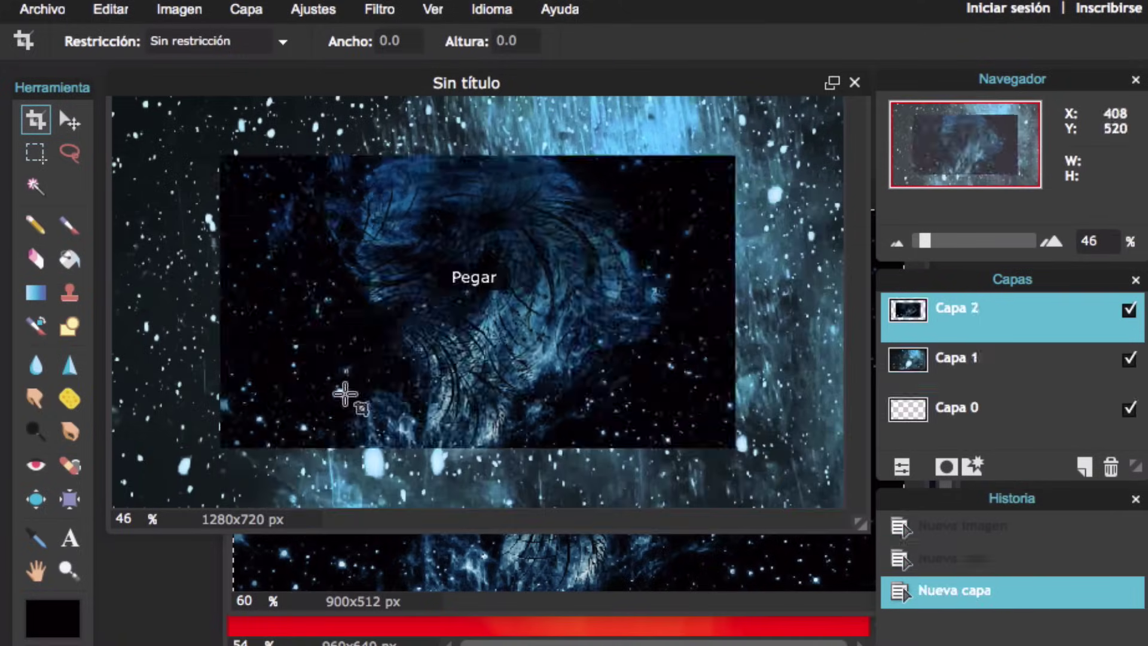
{"action": "left_click", "coordinate": [446, 564]}
{"action": "left_click_drag", "start_coordinate": [687, 197], "coordinate": [625, 226]}
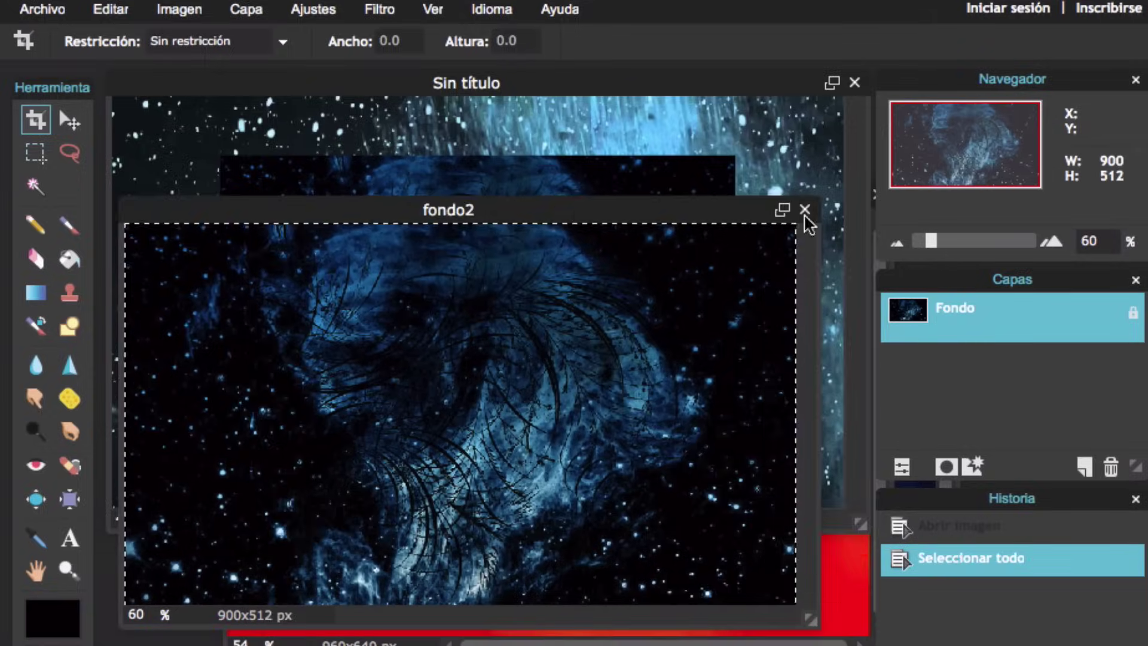
{"action": "left_click", "coordinate": [805, 210]}
{"action": "left_click", "coordinate": [581, 453]}
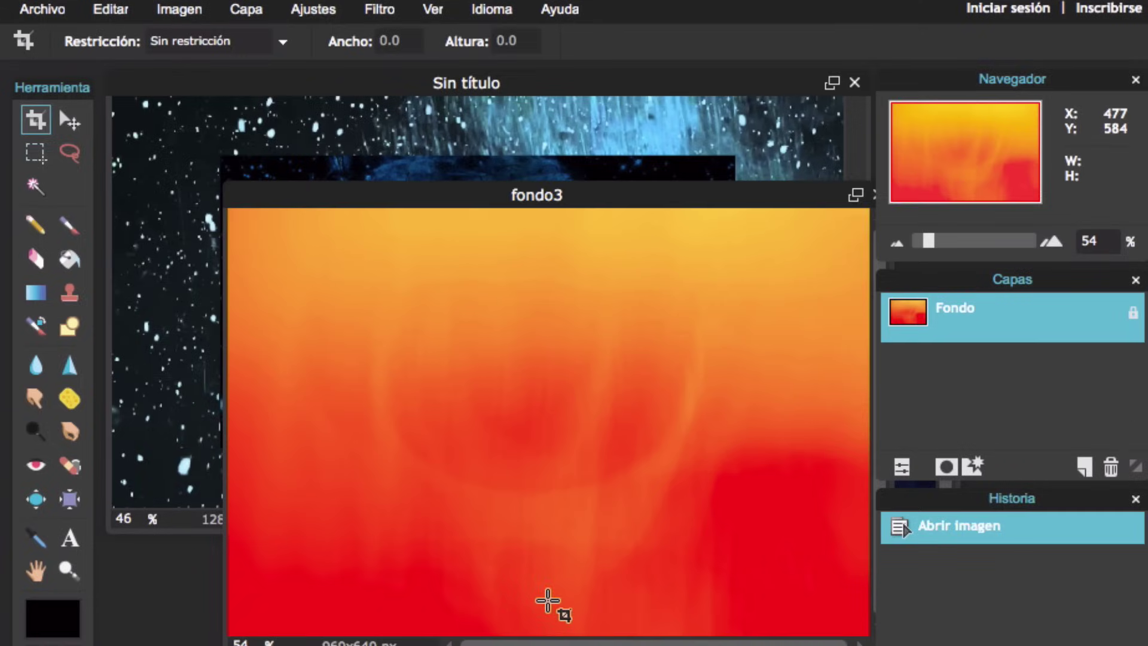
Drag the fondo3 and fondo4 layers into the canvas and close both windows
{"action": "left_click_drag", "start_coordinate": [897, 312], "coordinate": [227, 222]}
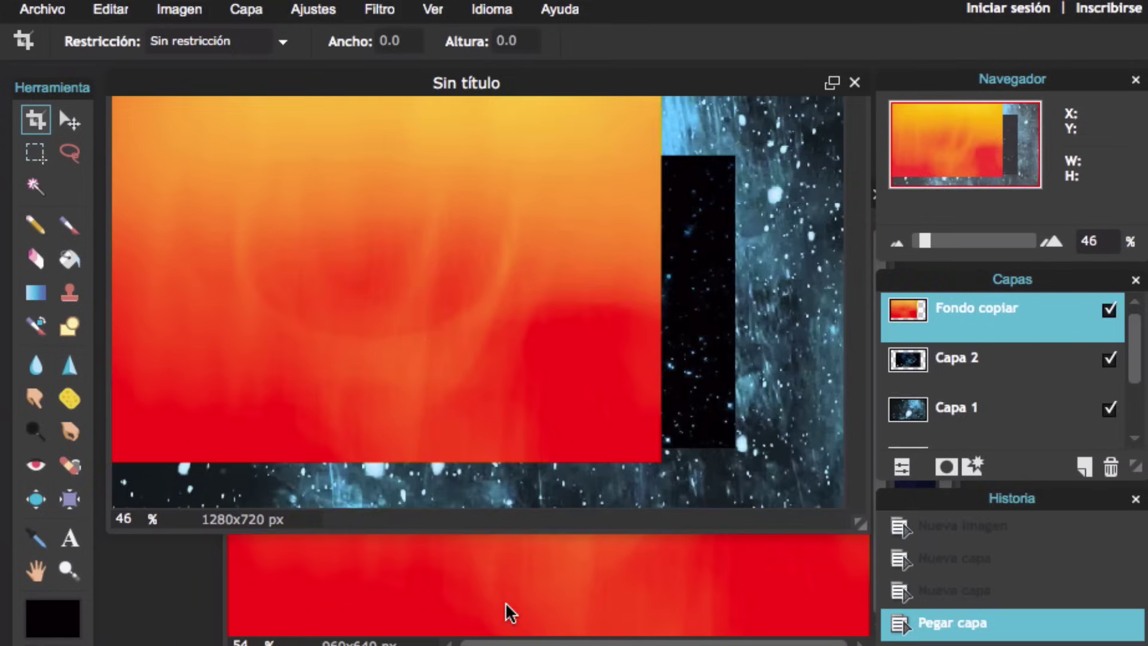
{"action": "left_click", "coordinate": [510, 613]}
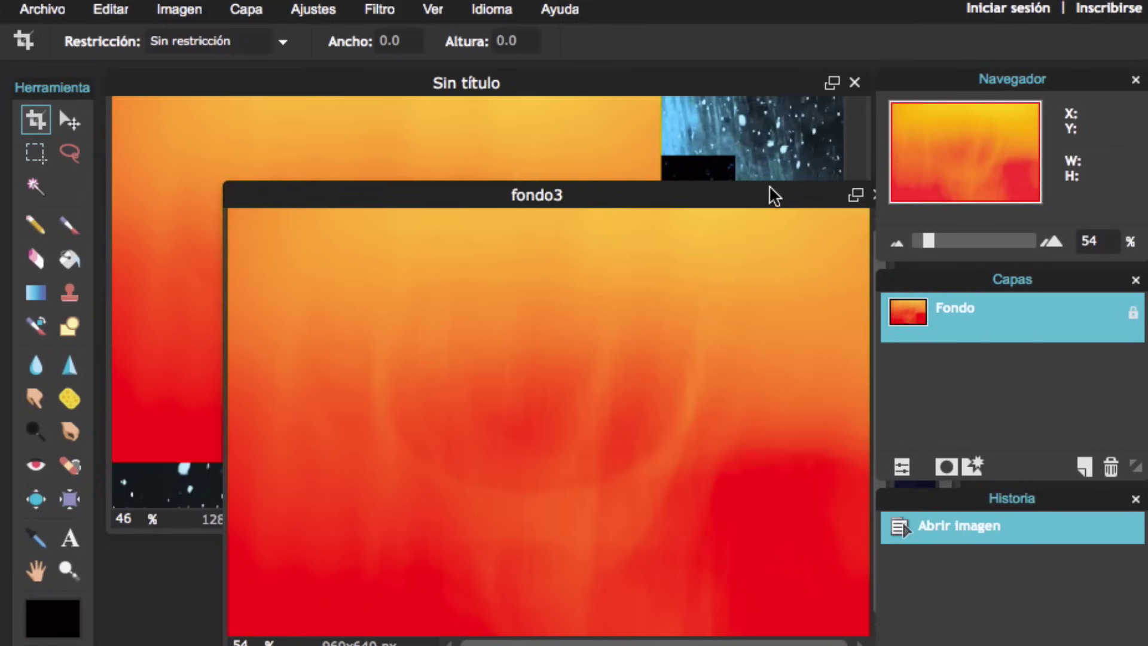
{"action": "left_click_drag", "start_coordinate": [769, 193], "coordinate": [661, 223]}
{"action": "left_click", "coordinate": [729, 218]}
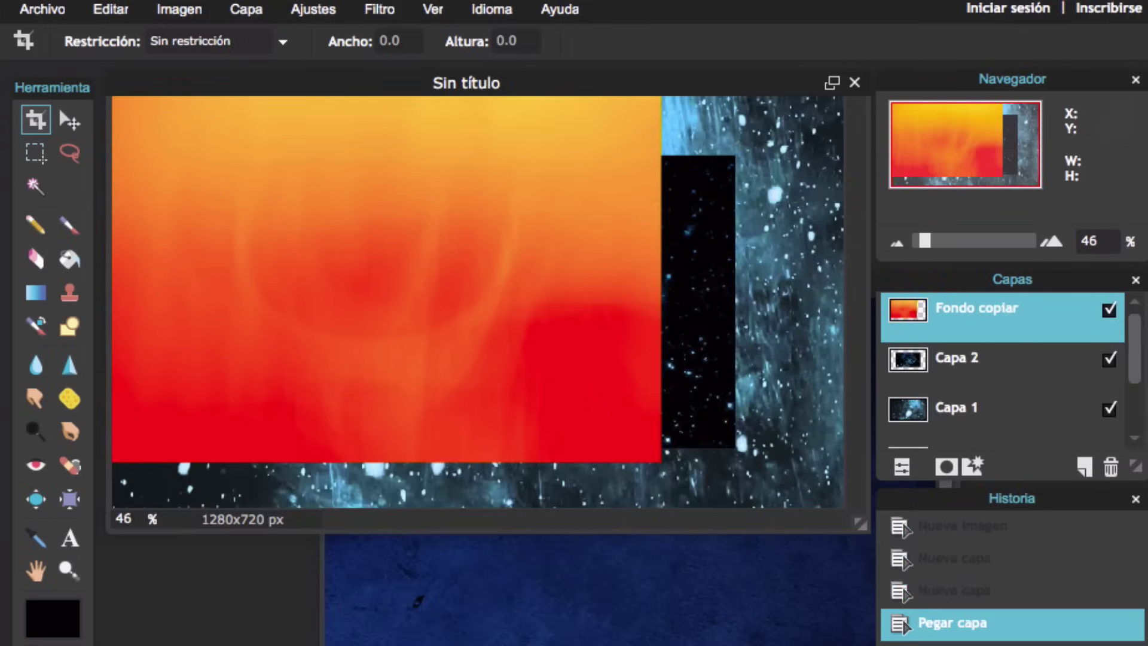
{"action": "left_click", "coordinate": [650, 610]}
{"action": "mouse_move", "coordinate": [940, 325]}
{"action": "left_mouse_down"}
{"action": "mouse_move", "coordinate": [543, 263]}
{"action": "mouse_move", "coordinate": [361, 270]}
{"action": "left_mouse_up"}
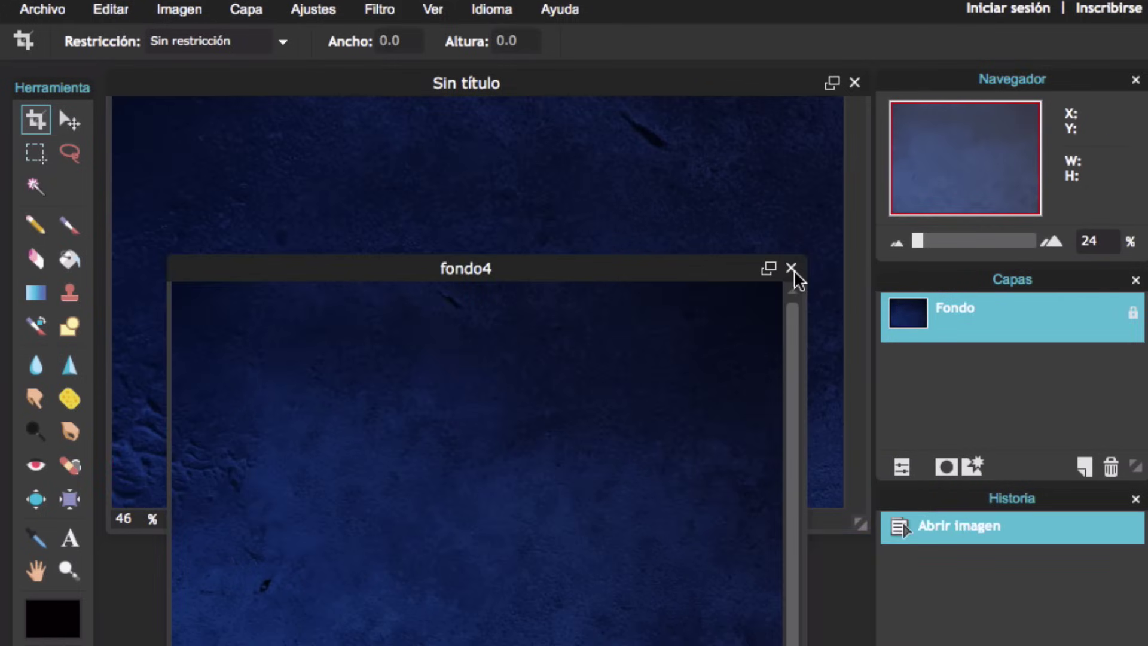
{"action": "left_click", "coordinate": [791, 268]}
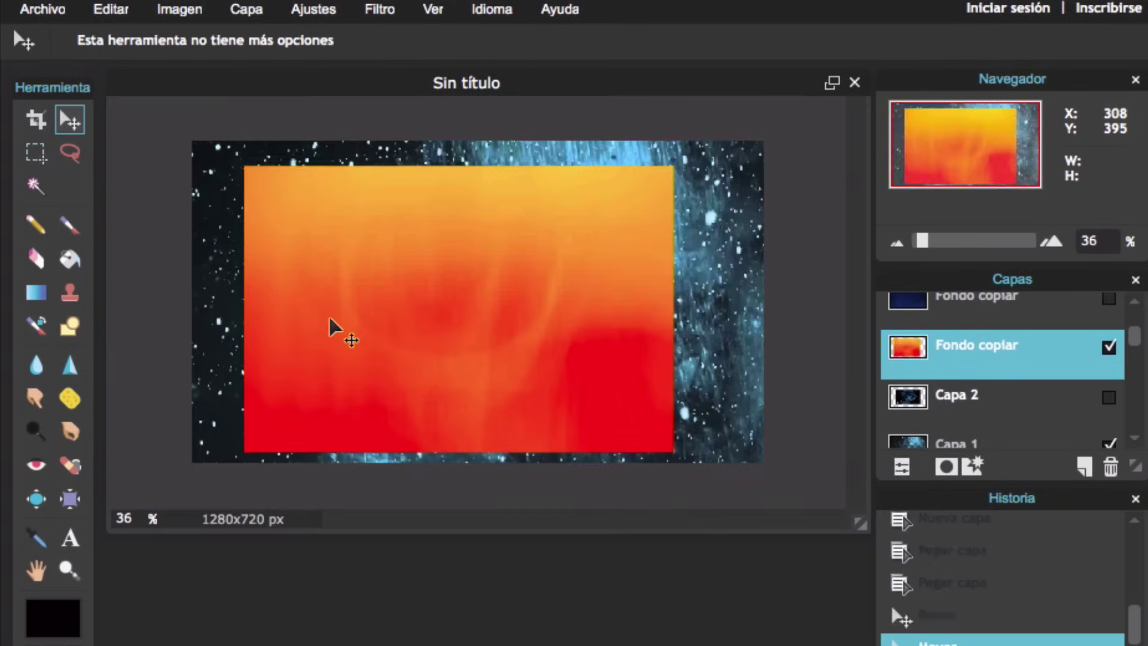
Free-transform the orange gradient and dark blue swirl layers to fill the whole canvas
{"action": "left_click", "coordinate": [111, 9]}
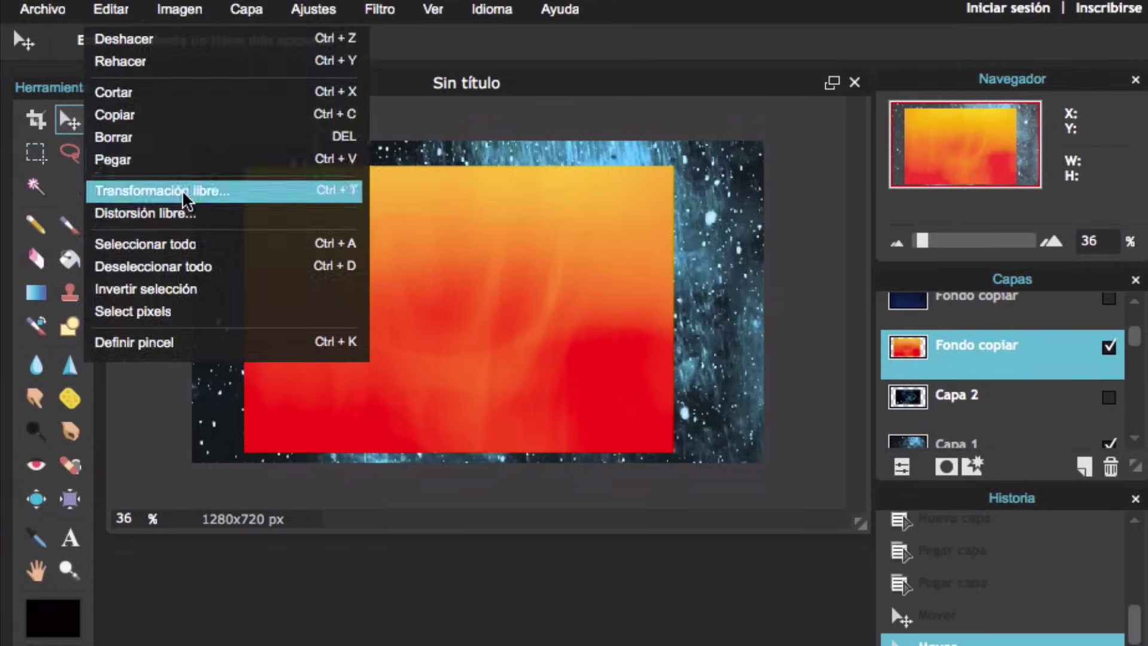
{"action": "left_click", "coordinate": [186, 192]}
{"action": "left_click_drag", "start_coordinate": [215, 133], "coordinate": [199, 128]}
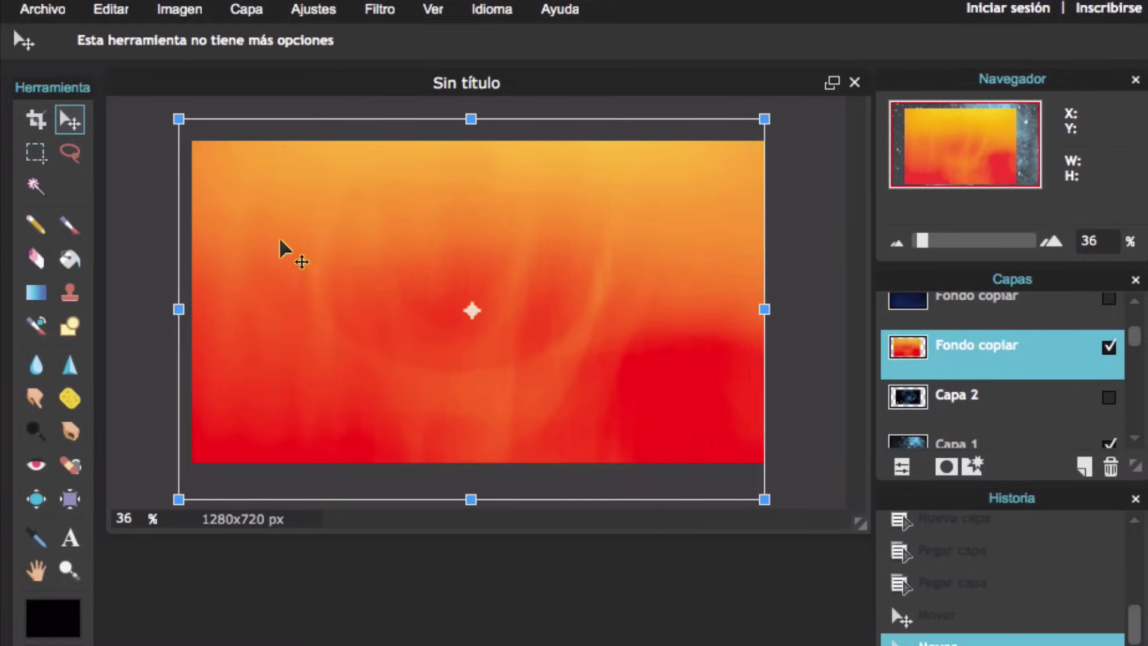
{"action": "left_click", "coordinate": [67, 124]}
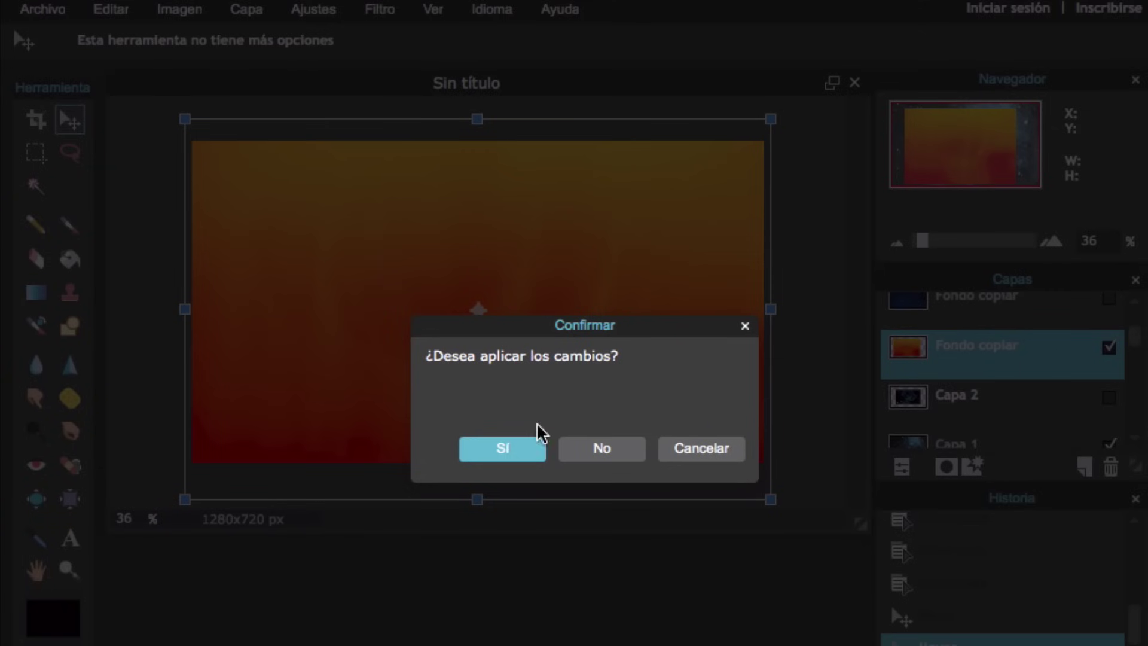
{"action": "left_click", "coordinate": [494, 452]}
{"action": "left_click_drag", "start_coordinate": [293, 198], "coordinate": [190, 138]}
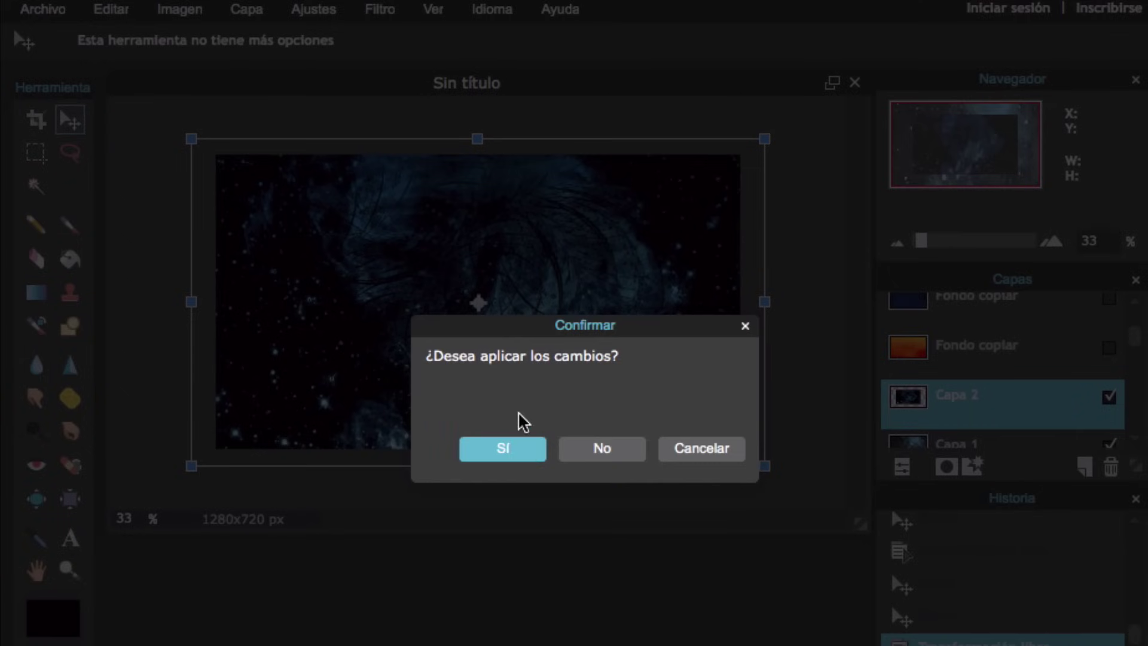
{"action": "left_click", "coordinate": [526, 451]}
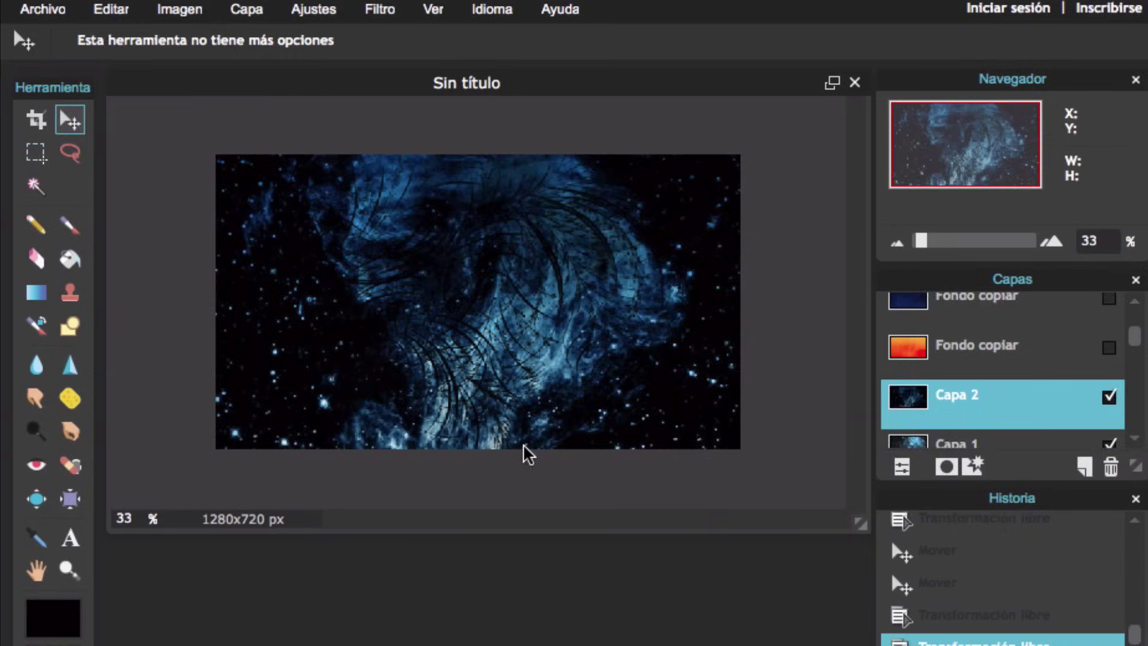
{"action": "left_click", "coordinate": [70, 538]}
Add 'MINIATURAS' in white Futura Condensed ExtraBold, size 130, at the upper left
{"action": "left_click", "coordinate": [252, 239]}
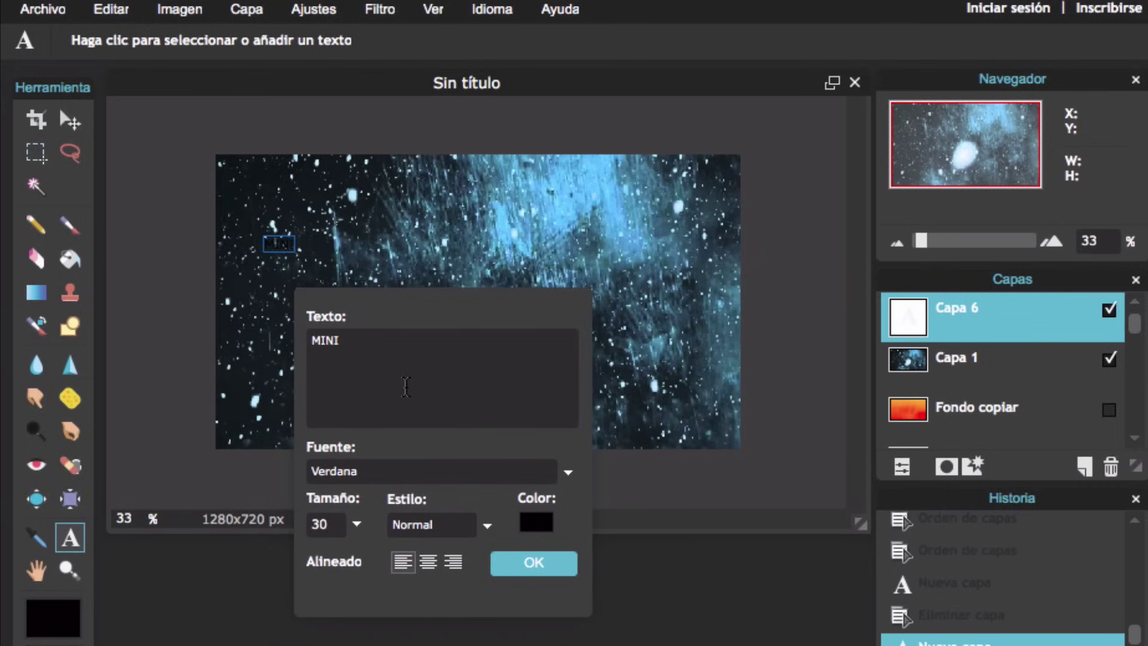
{"action": "left_click", "coordinate": [532, 528]}
{"action": "left_click_drag", "start_coordinate": [532, 557], "coordinate": [601, 403]}
{"action": "left_click", "coordinate": [849, 570]}
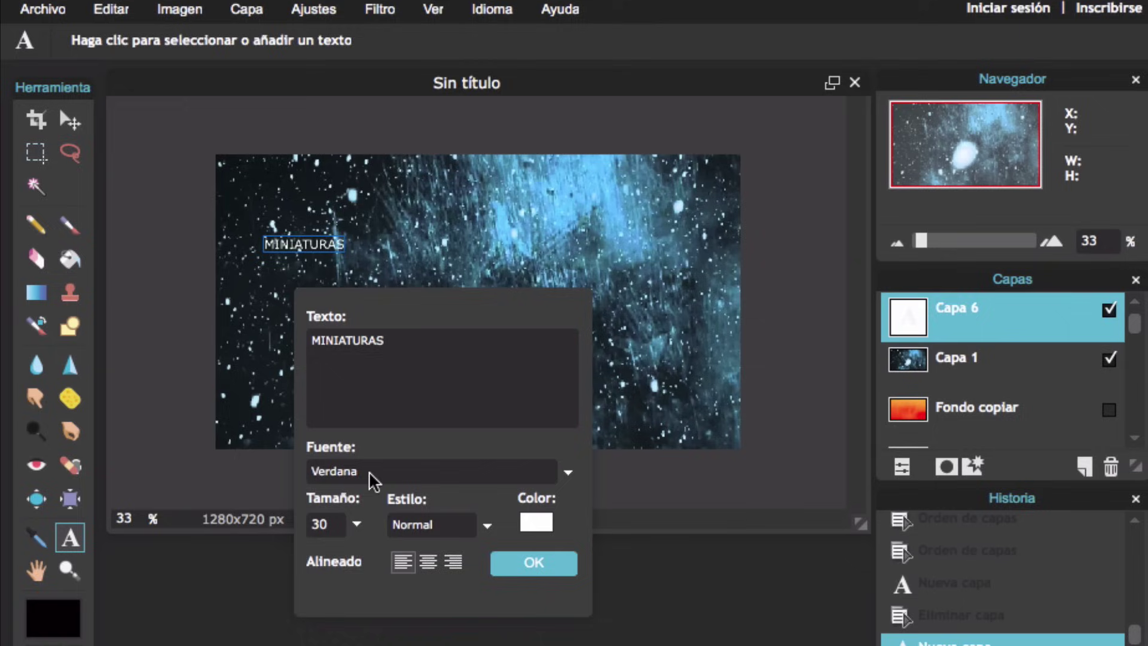
{"action": "left_click_drag", "start_coordinate": [270, 562], "coordinate": [428, 577]}
{"action": "left_click", "coordinate": [562, 479]}
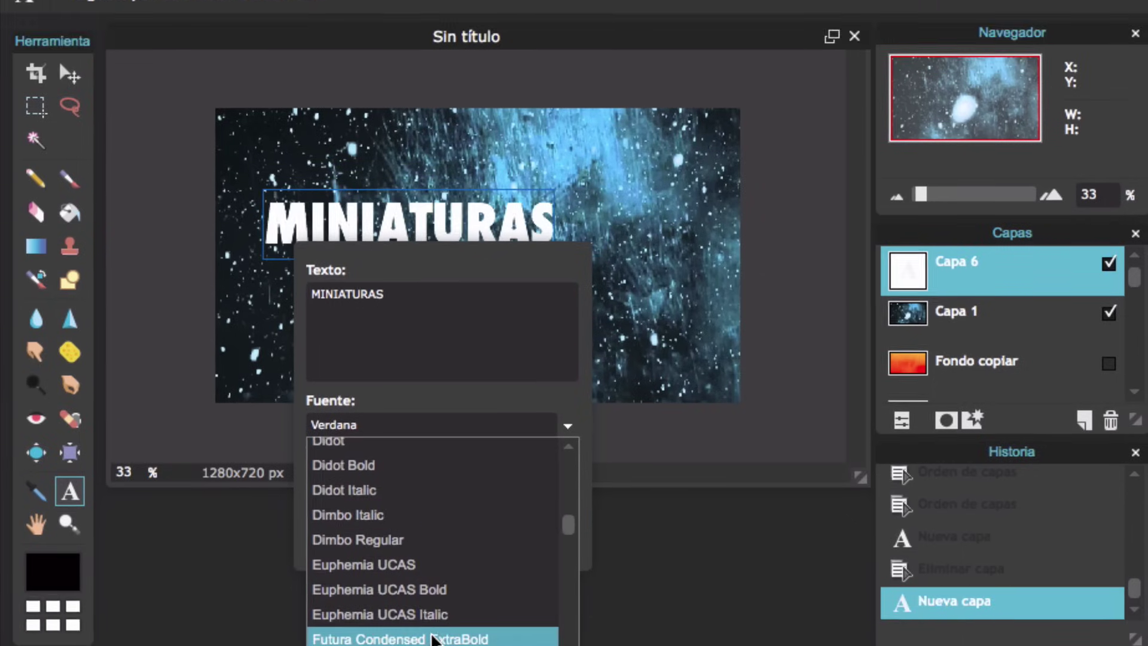
{"action": "left_click", "coordinate": [440, 598]}
{"action": "left_click", "coordinate": [534, 563]}
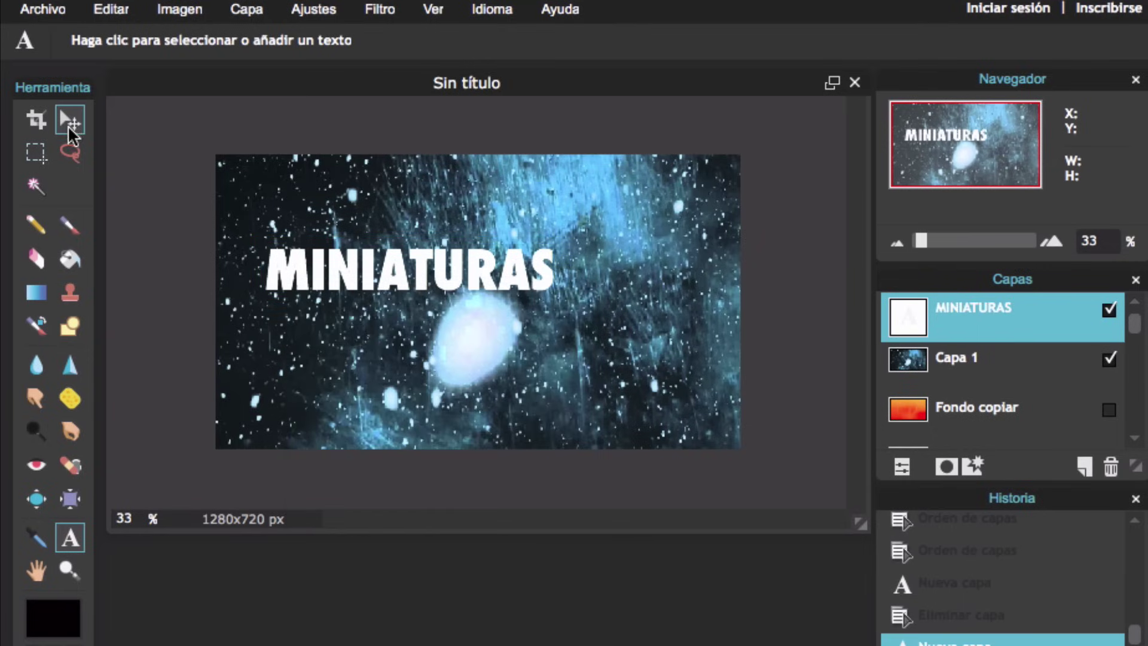
{"action": "left_click_drag", "start_coordinate": [389, 281], "coordinate": [357, 251]}
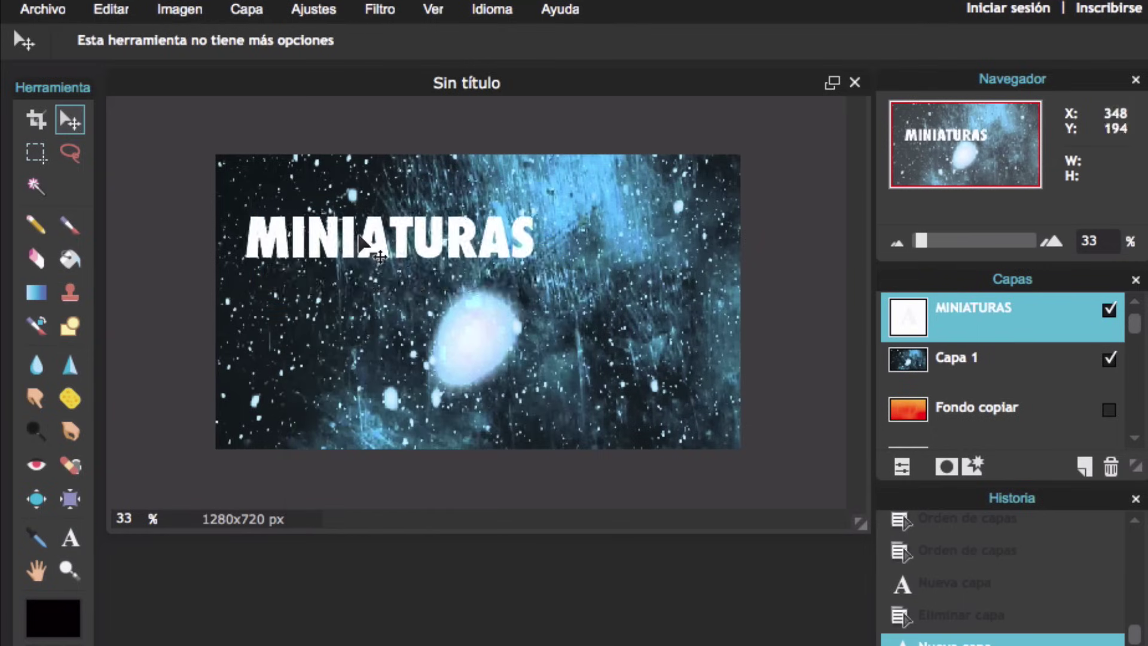
Add a white (L 100) 'INCREÍBLES' text line directly below MINIATURAS
{"action": "key", "text": "t"}
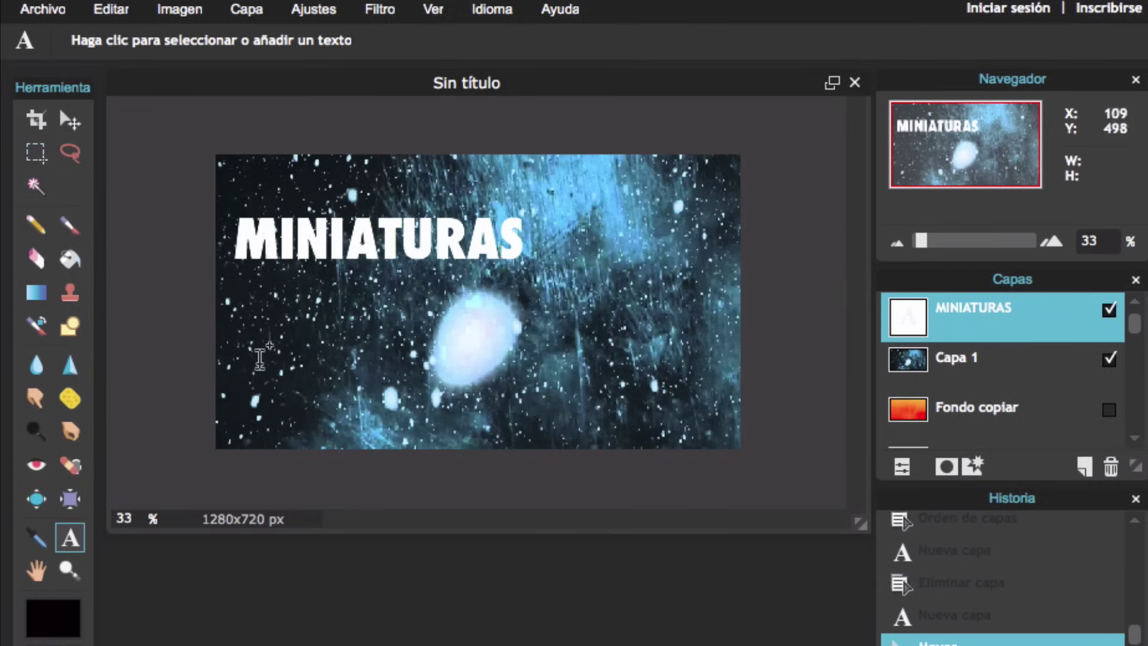
{"action": "left_click", "coordinate": [266, 383]}
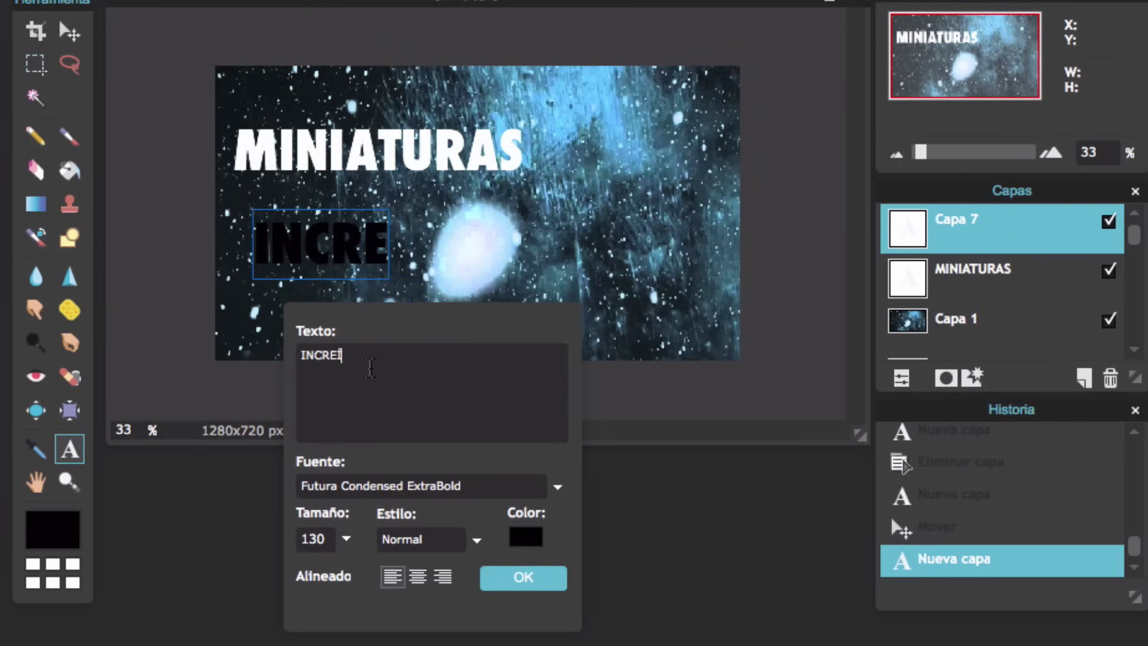
{"action": "type", "text": "INCREÍBLES"}
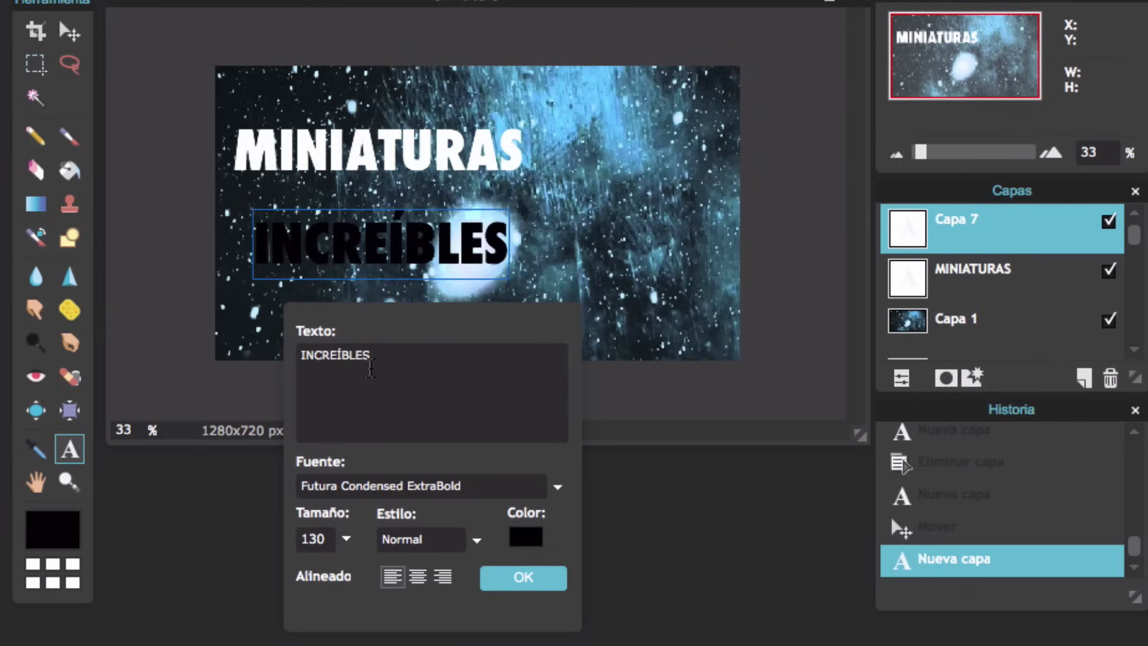
{"action": "left_click", "coordinate": [526, 538]}
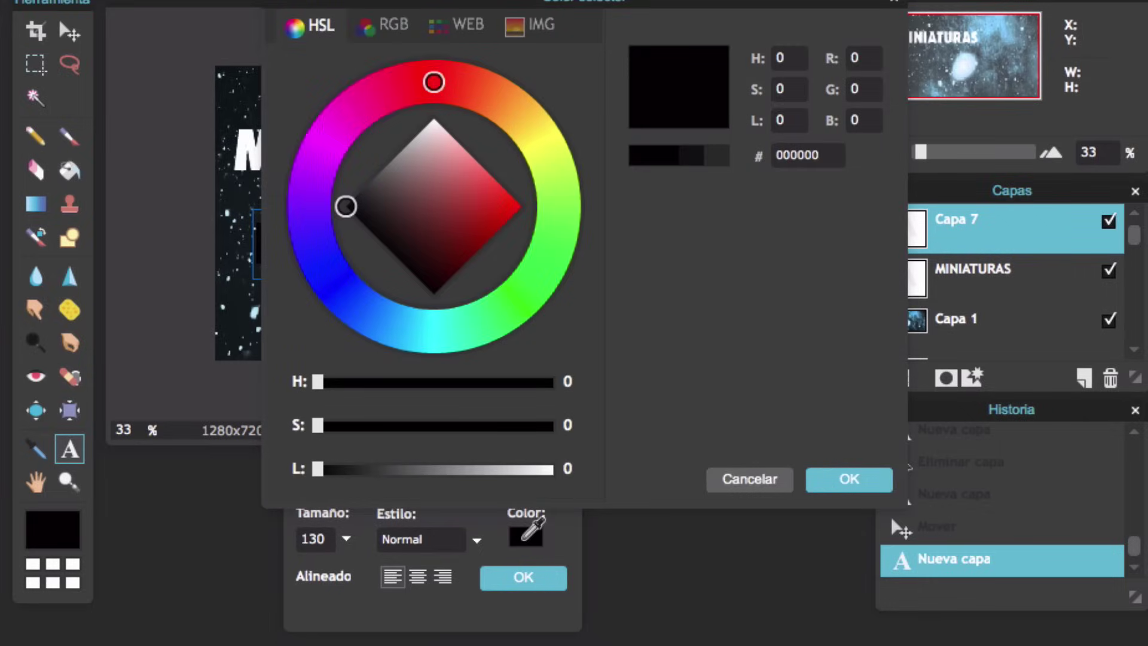
{"action": "left_click_drag", "start_coordinate": [317, 471], "coordinate": [645, 471]}
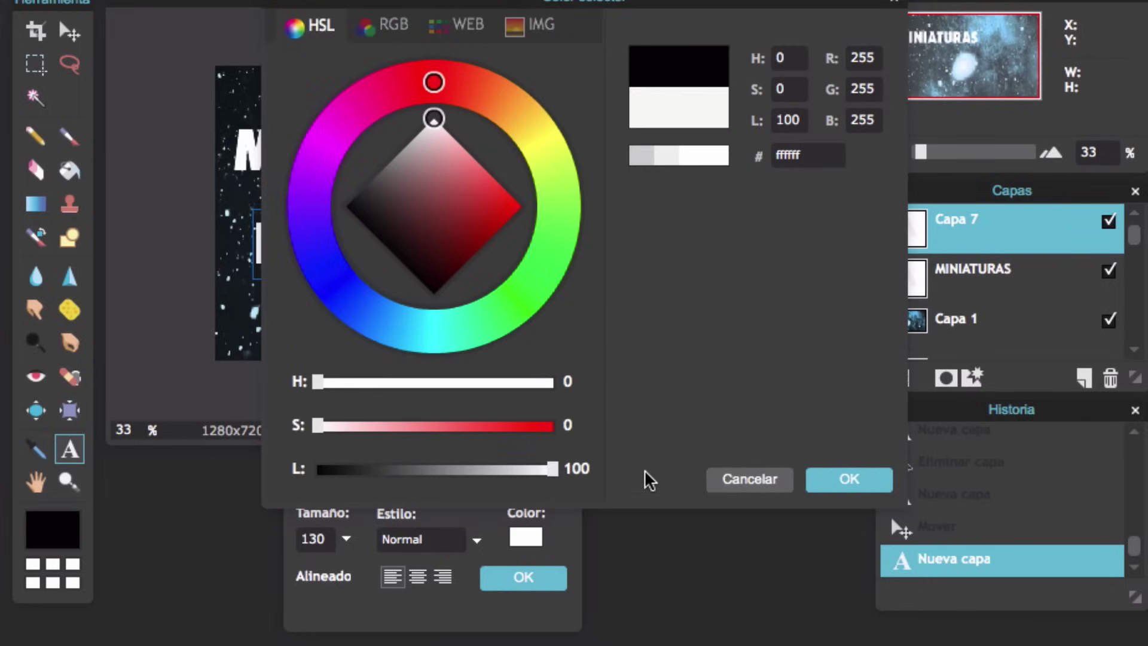
{"action": "left_click", "coordinate": [823, 486]}
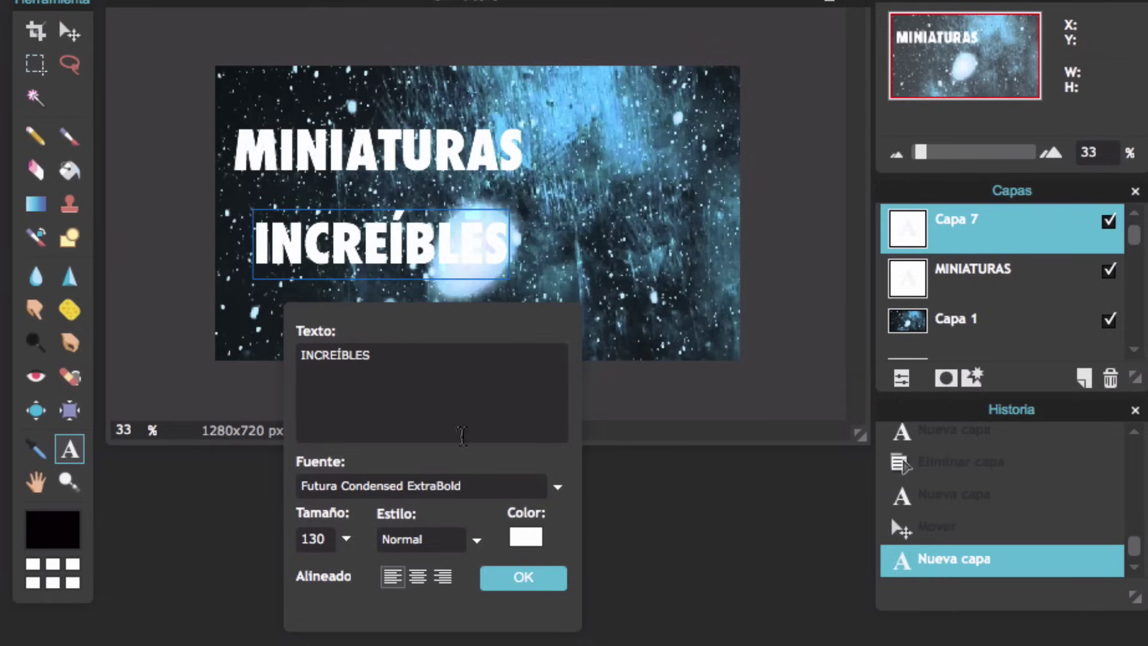
{"action": "left_click", "coordinate": [523, 577]}
Open the foto2.JPG photo of the person
{"action": "left_click", "coordinate": [41, 10]}
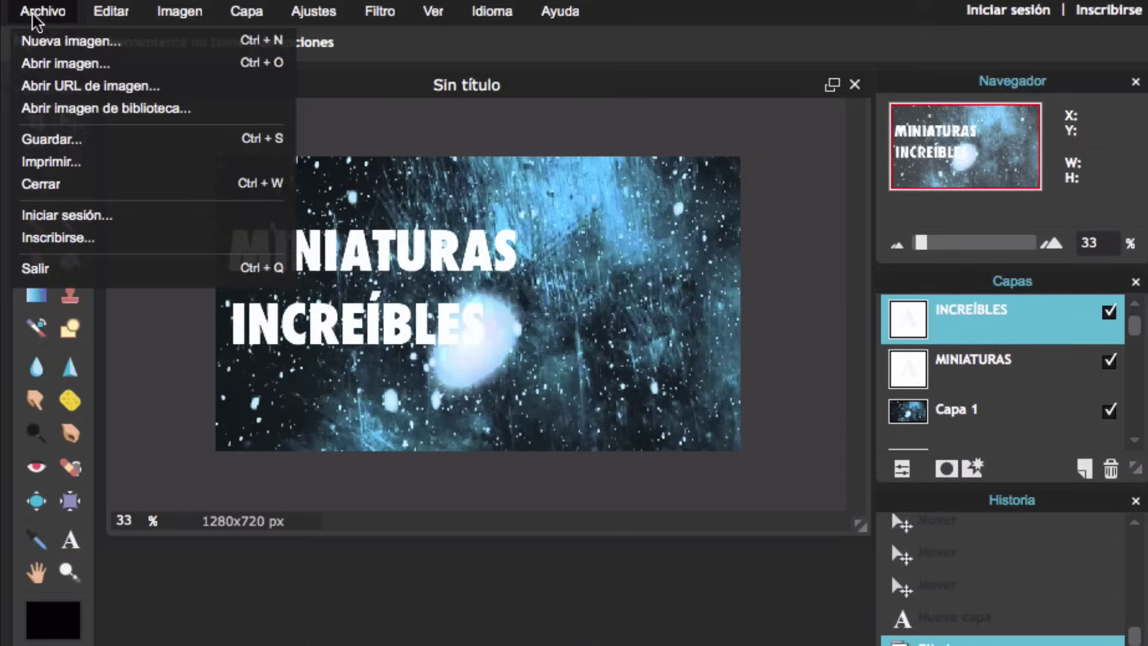
{"action": "left_click", "coordinate": [56, 56]}
{"action": "left_click", "coordinate": [174, 295]}
{"action": "left_click", "coordinate": [894, 611]}
Resize foto2 to 1280 px wide with proportions locked (1280×853)
{"action": "left_click", "coordinate": [179, 11]}
{"action": "left_click", "coordinate": [216, 43]}
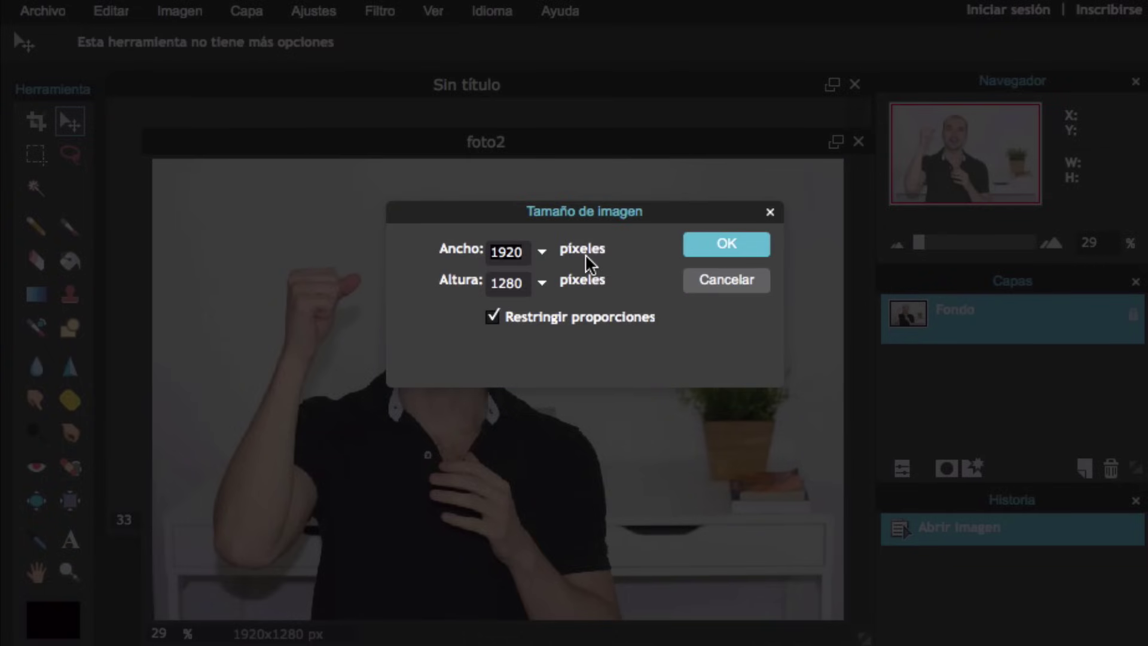
{"action": "type", "text": "1280"}
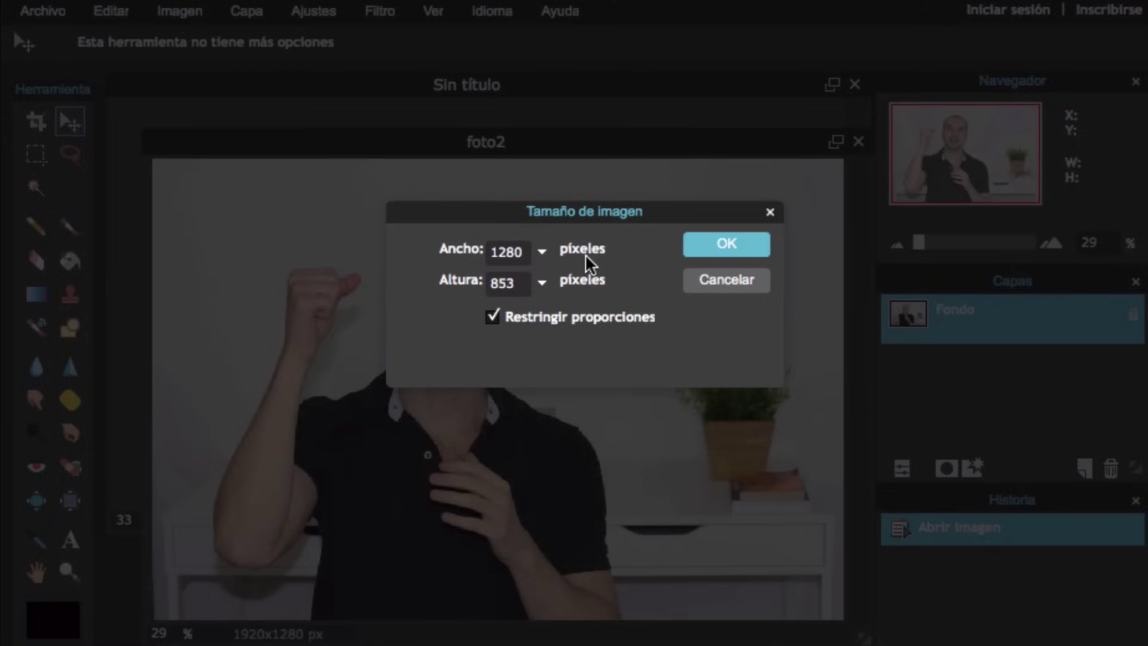
{"action": "left_click", "coordinate": [704, 248]}
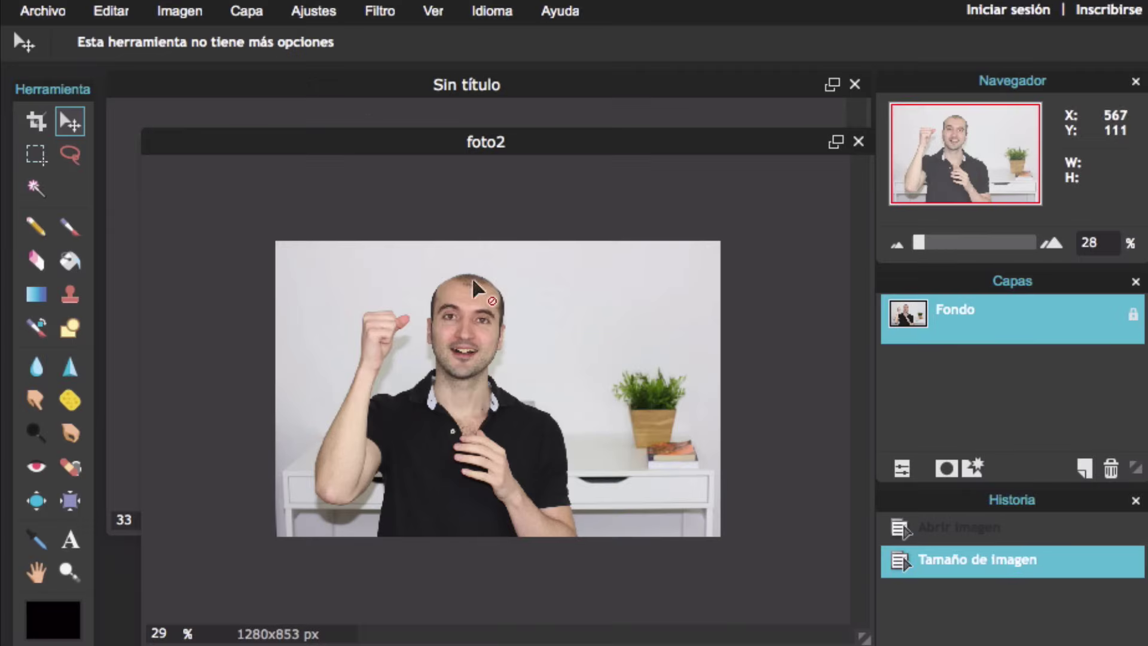
Delete the white wall around the person with the Magic Wand at tolerance 15
{"action": "left_click", "coordinate": [43, 183]}
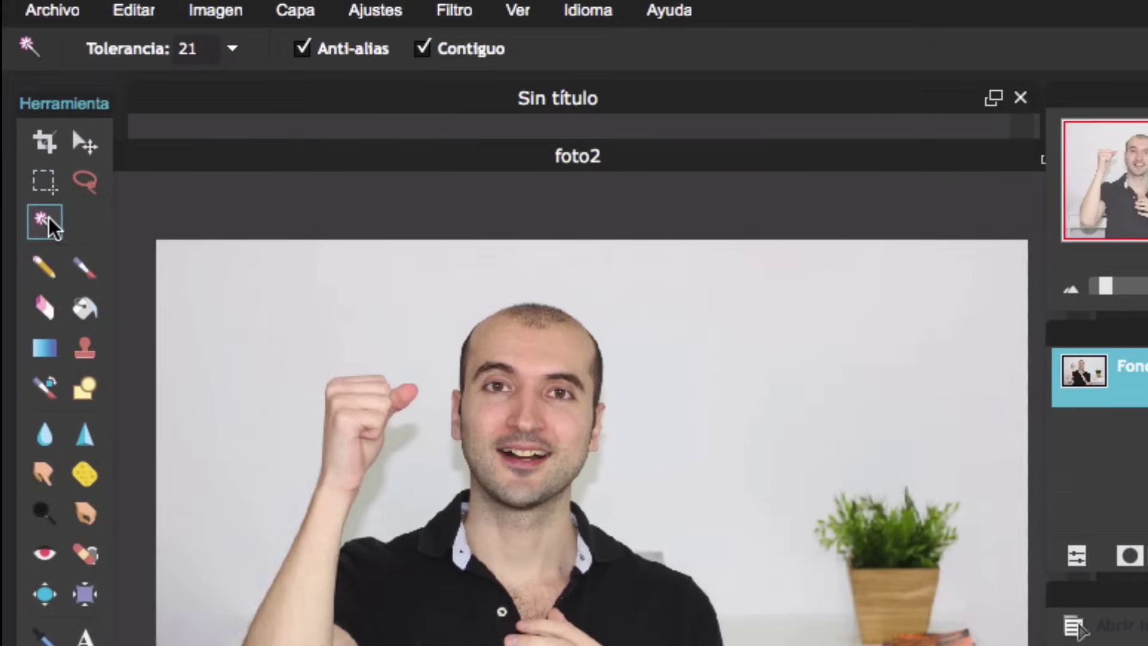
{"action": "type", "text": "15"}
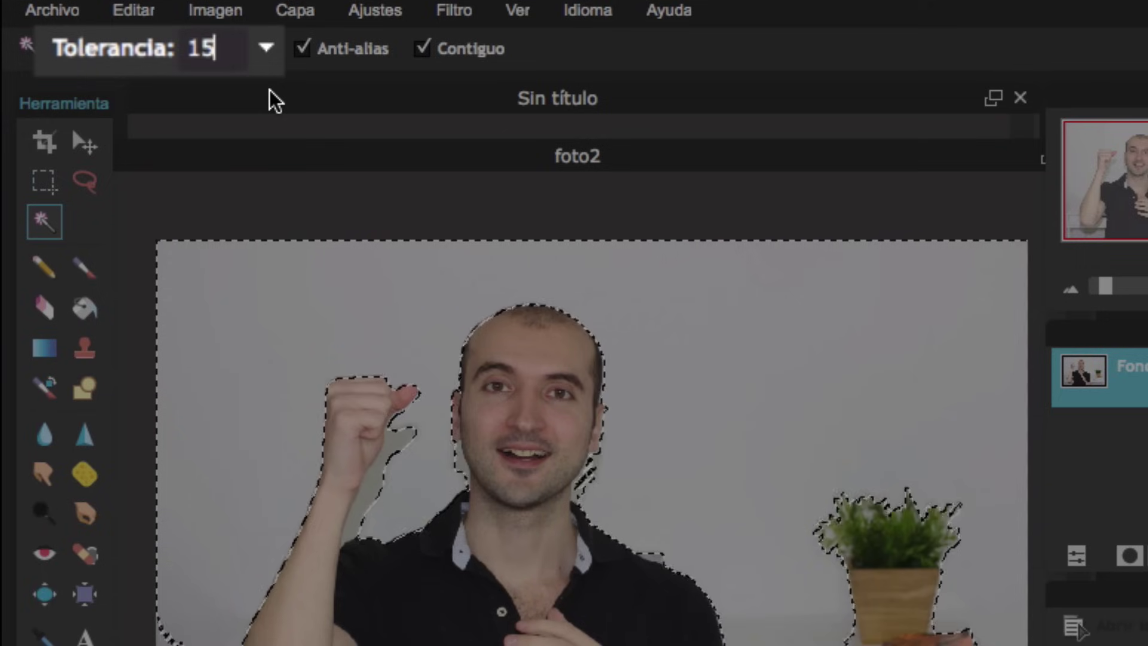
{"action": "left_click", "coordinate": [372, 347]}
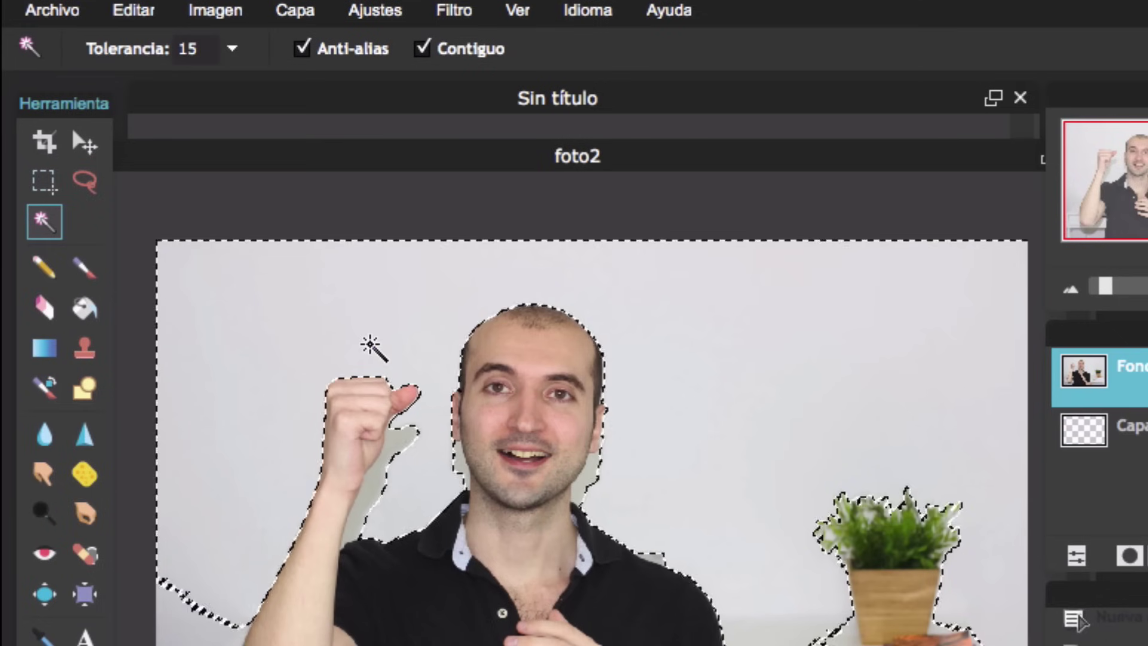
{"action": "key", "text": "Delete"}
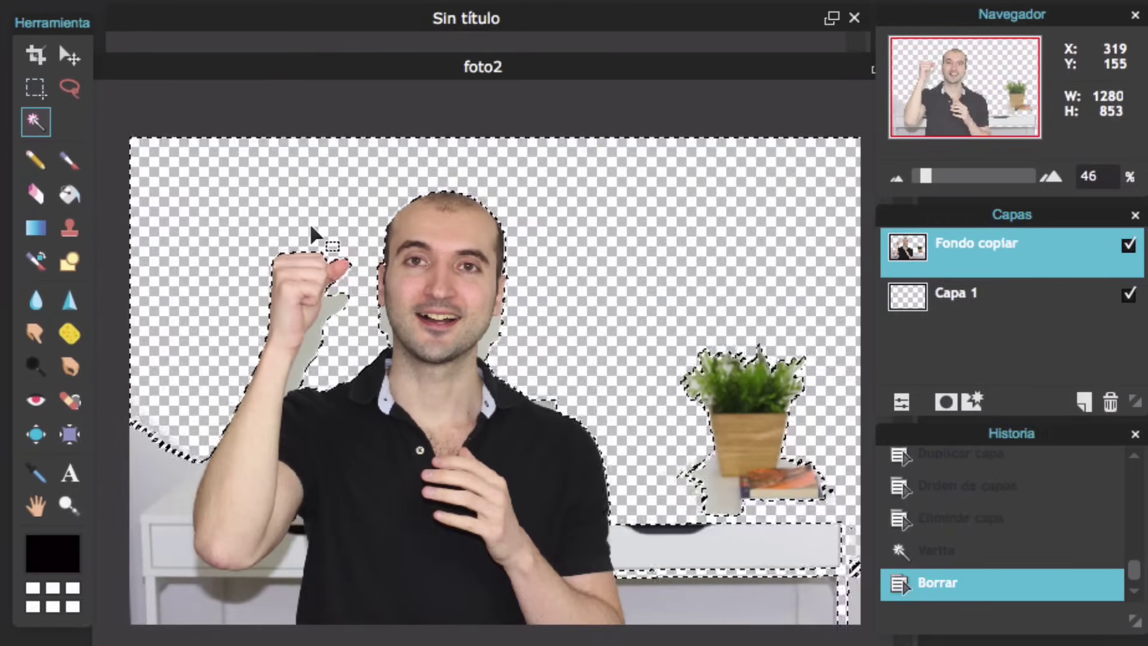
Wand-delete the lower-left table, the drawer areas and a small leftover patch
{"action": "left_click", "coordinate": [153, 485]}
{"action": "key", "text": "Delete"}
{"action": "left_click", "coordinate": [759, 560]}
{"action": "key", "text": "Delete"}
{"action": "left_click", "coordinate": [705, 608]}
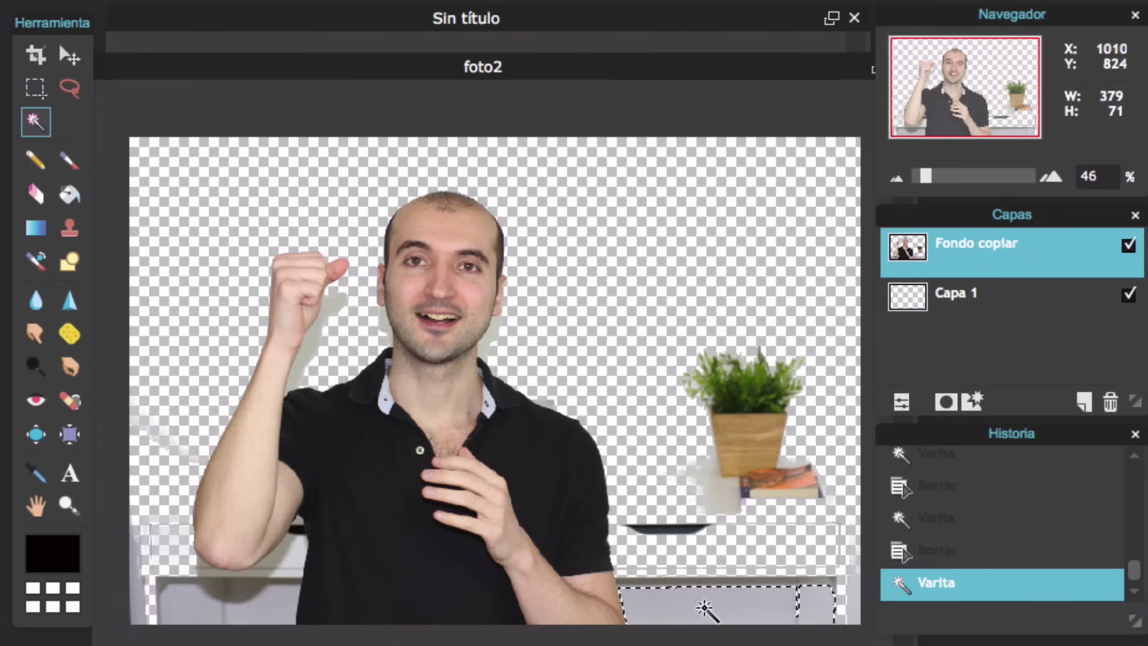
{"action": "key", "text": "Delete"}
{"action": "left_click", "coordinate": [293, 553]}
{"action": "key", "text": "Delete"}
Wand-delete the remaining drawer regions and the leftover near the arm
{"action": "left_click", "coordinate": [261, 610]}
{"action": "key", "text": "Delete"}
{"action": "left_click", "coordinate": [180, 607]}
{"action": "key", "text": "Delete"}
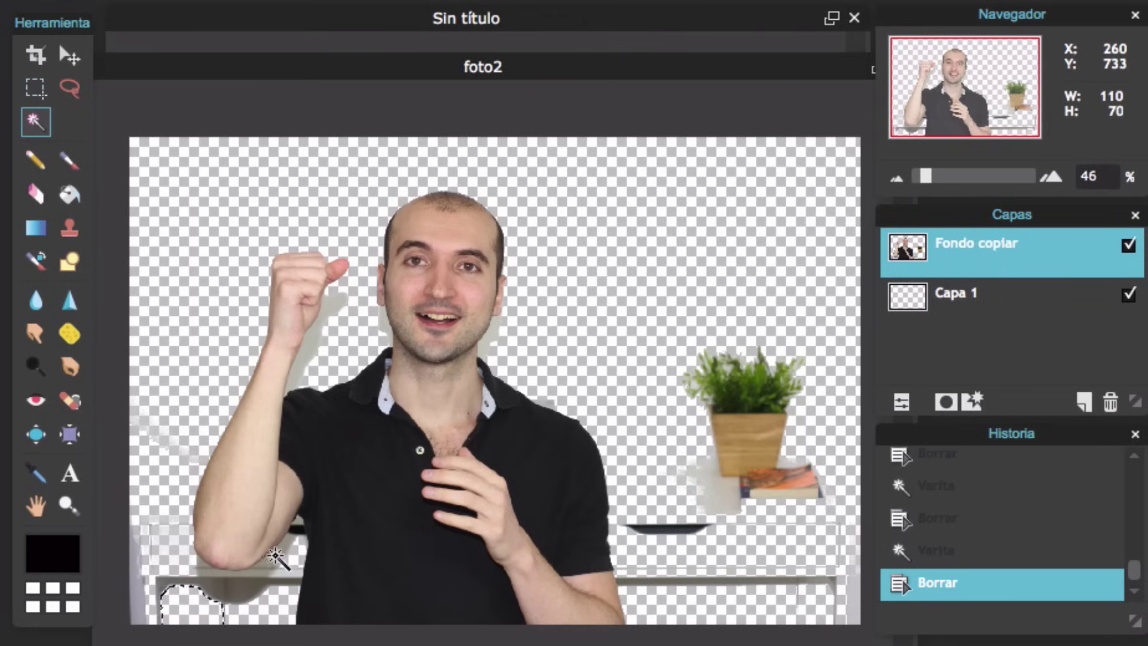
{"action": "left_click", "coordinate": [276, 559]}
{"action": "key", "text": "Delete"}
{"action": "left_click", "coordinate": [250, 594]}
{"action": "key", "text": "Delete"}
Wand-delete the grey shadow beside the arm and leftovers at the face edges
{"action": "left_click", "coordinate": [310, 354]}
{"action": "key", "text": "Delete"}
{"action": "left_click", "coordinate": [381, 323]}
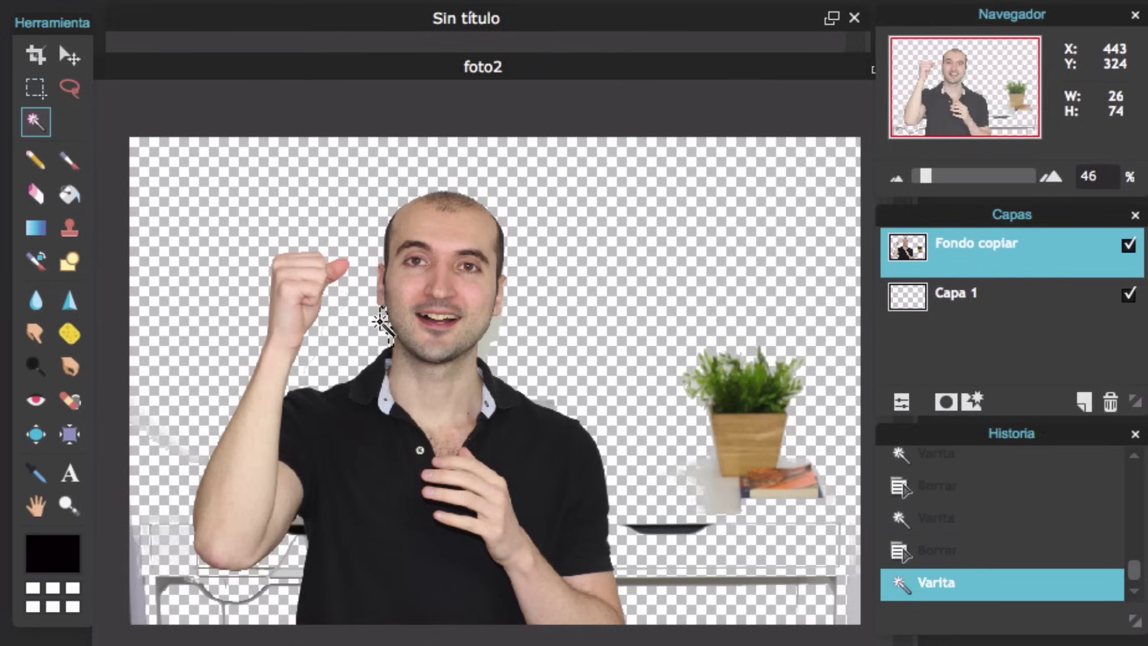
{"action": "key", "text": "Delete"}
{"action": "left_click", "coordinate": [493, 344]}
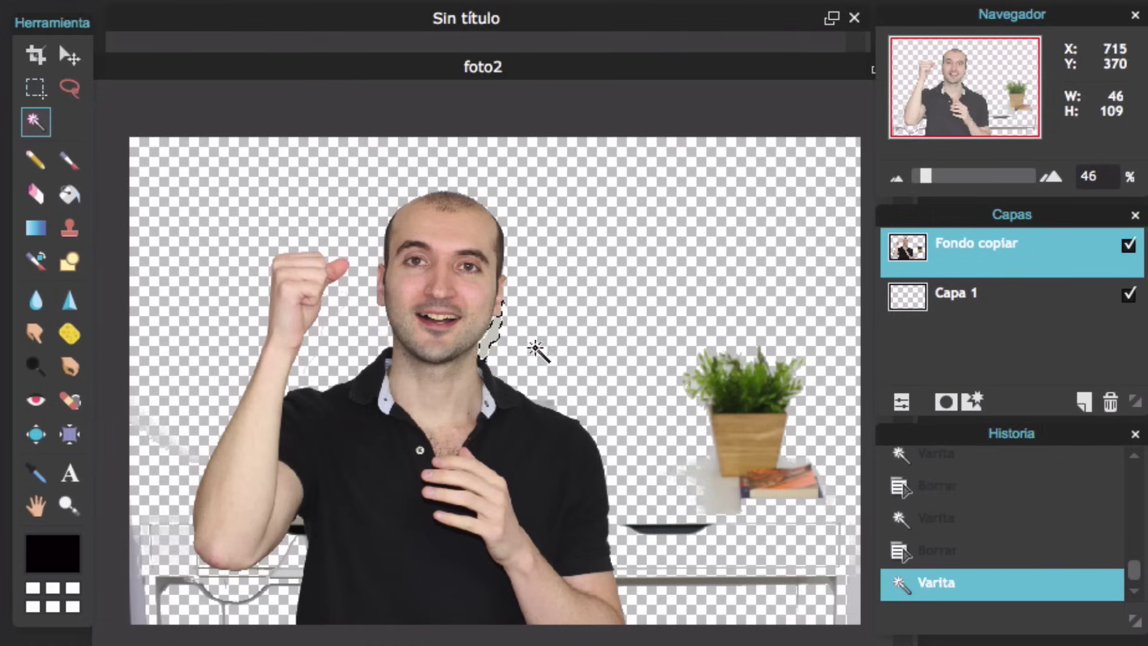
{"action": "key", "text": "Delete"}
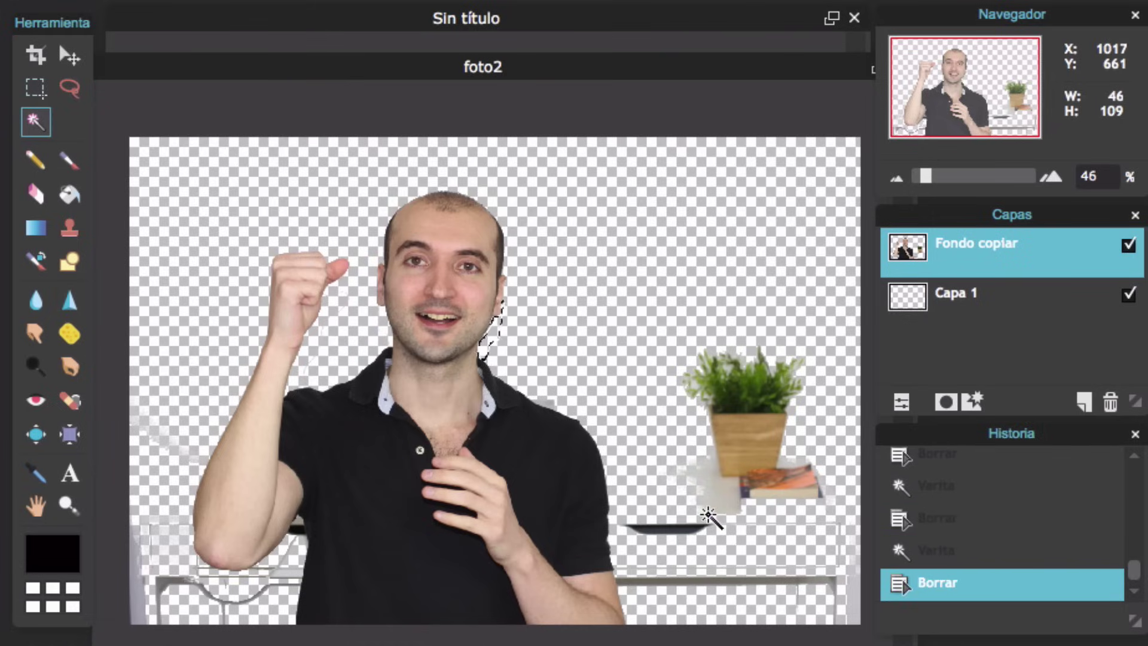
Erase the potted plant on the right with a rectangular selection
{"action": "left_click", "coordinate": [36, 88]}
{"action": "left_click_drag", "start_coordinate": [638, 228], "coordinate": [945, 605]}
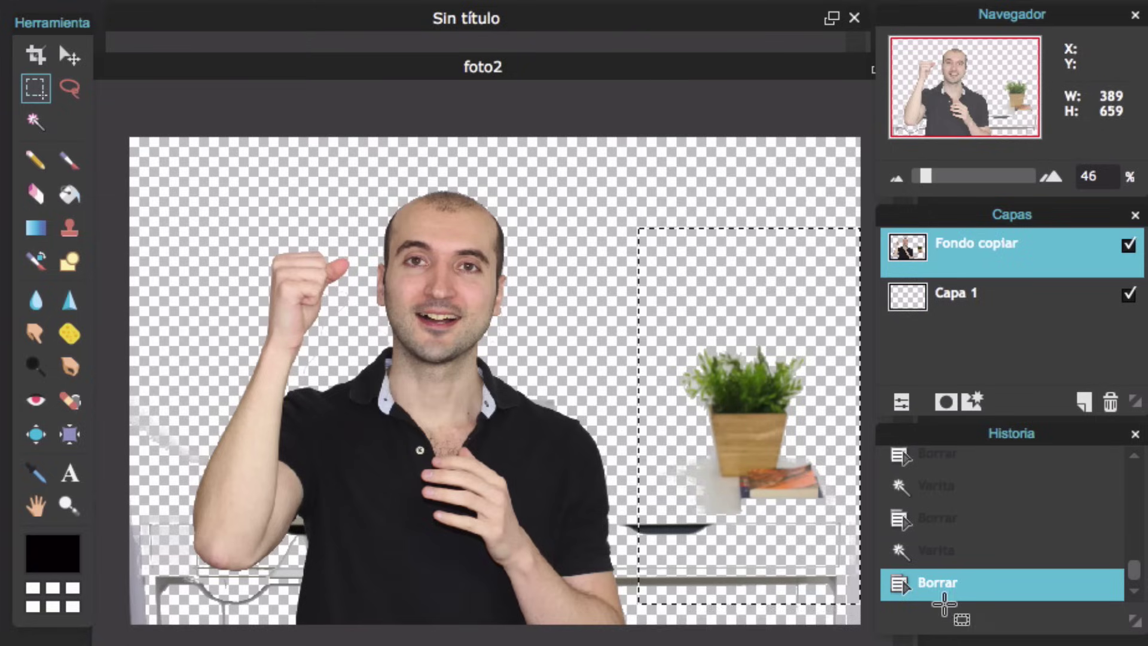
{"action": "key", "text": "Delete"}
{"action": "key", "text": "ctrl+d"}
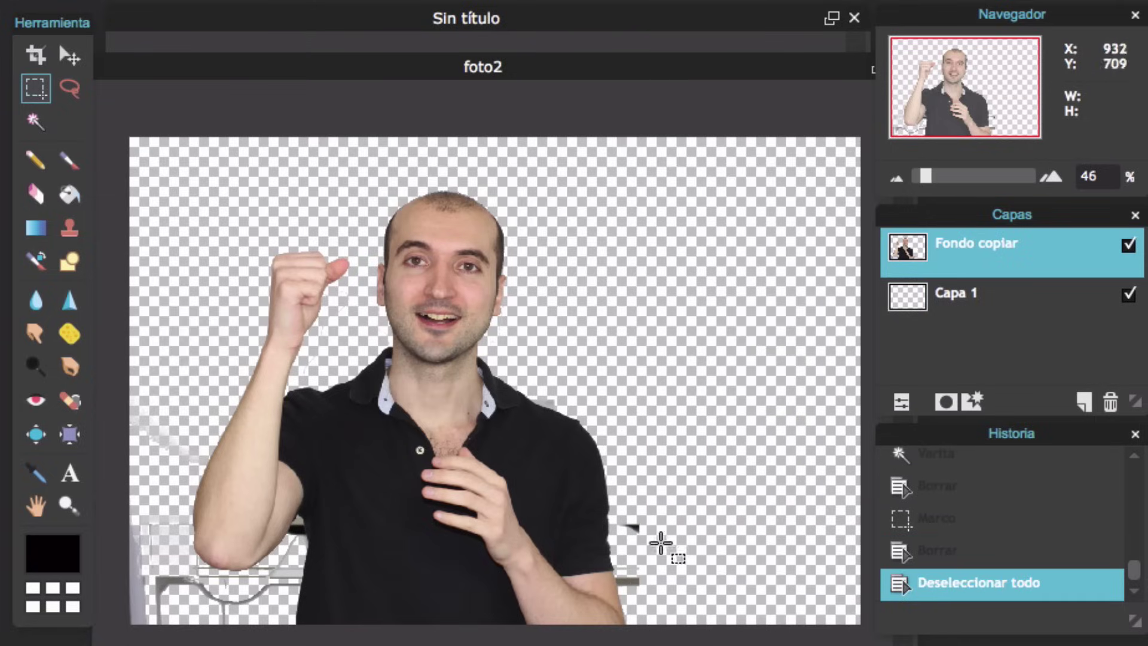
Box and delete the grey leftover near the table and the lower-left table remnants
{"action": "left_click_drag", "start_coordinate": [621, 504], "coordinate": [658, 605]}
{"action": "key", "text": "Delete"}
{"action": "key", "text": "ctrl+d"}
{"action": "key", "text": "Delete"}
{"action": "mouse_move", "coordinate": [131, 483]}
{"action": "left_mouse_down"}
{"action": "mouse_move", "coordinate": [165, 546]}
{"action": "mouse_move", "coordinate": [188, 630]}
{"action": "left_mouse_up"}
{"action": "key", "text": "Delete"}
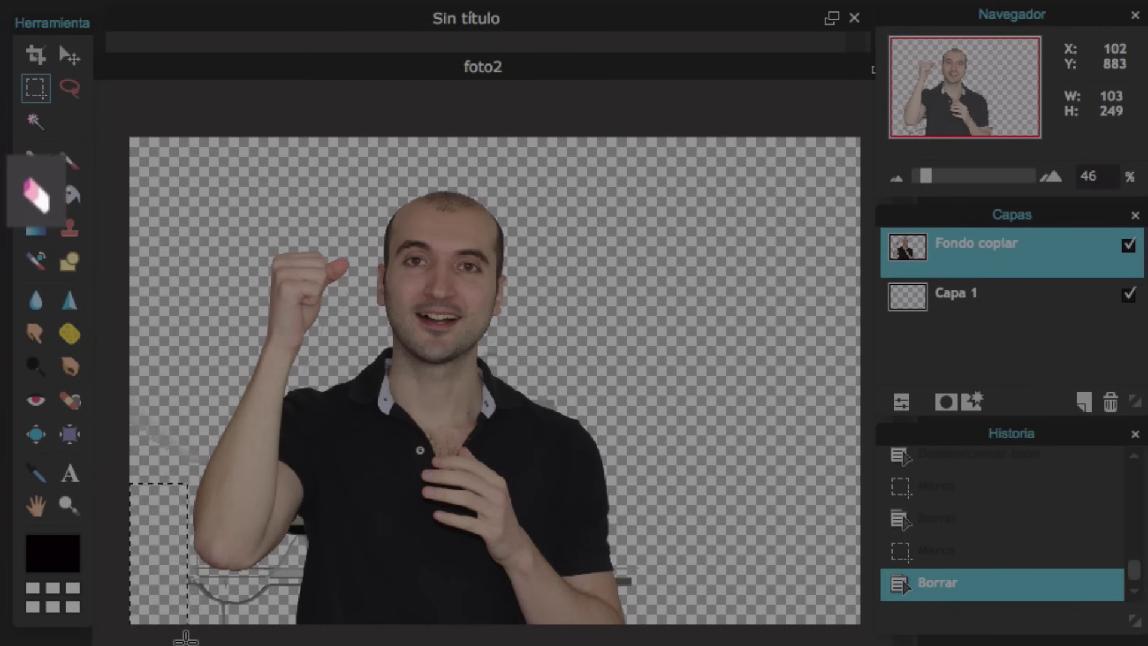
{"action": "key", "text": "ctrl+d"}
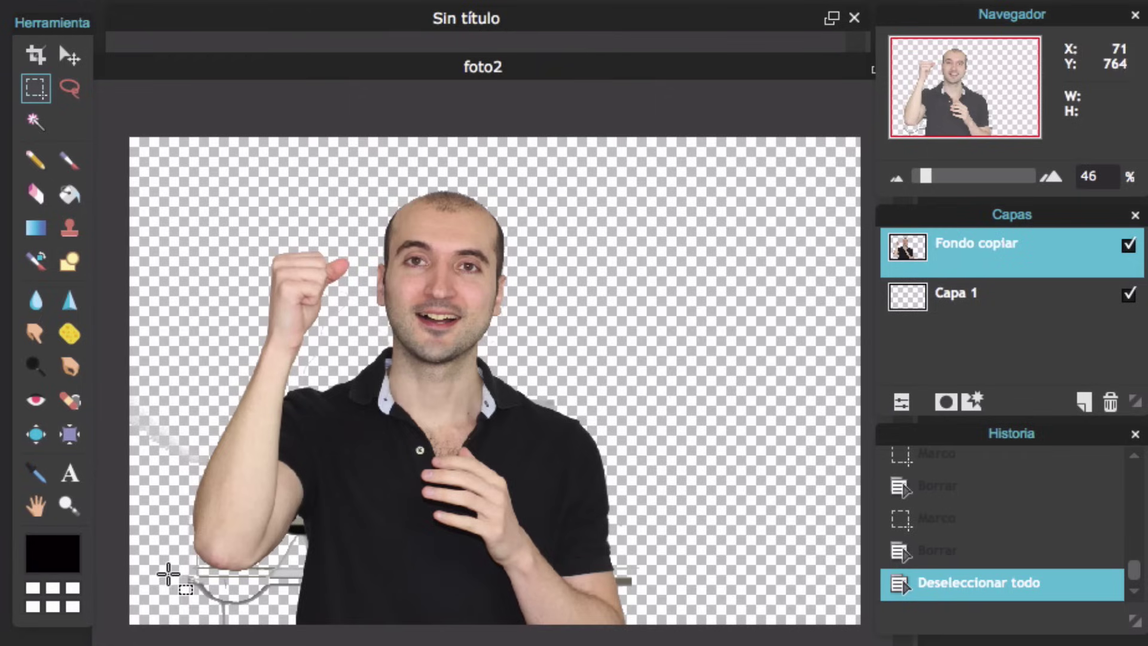
Paint-bucket fill Capa 1 behind the person with bright green, then delete leftover pixels
{"action": "left_click", "coordinate": [1025, 296]}
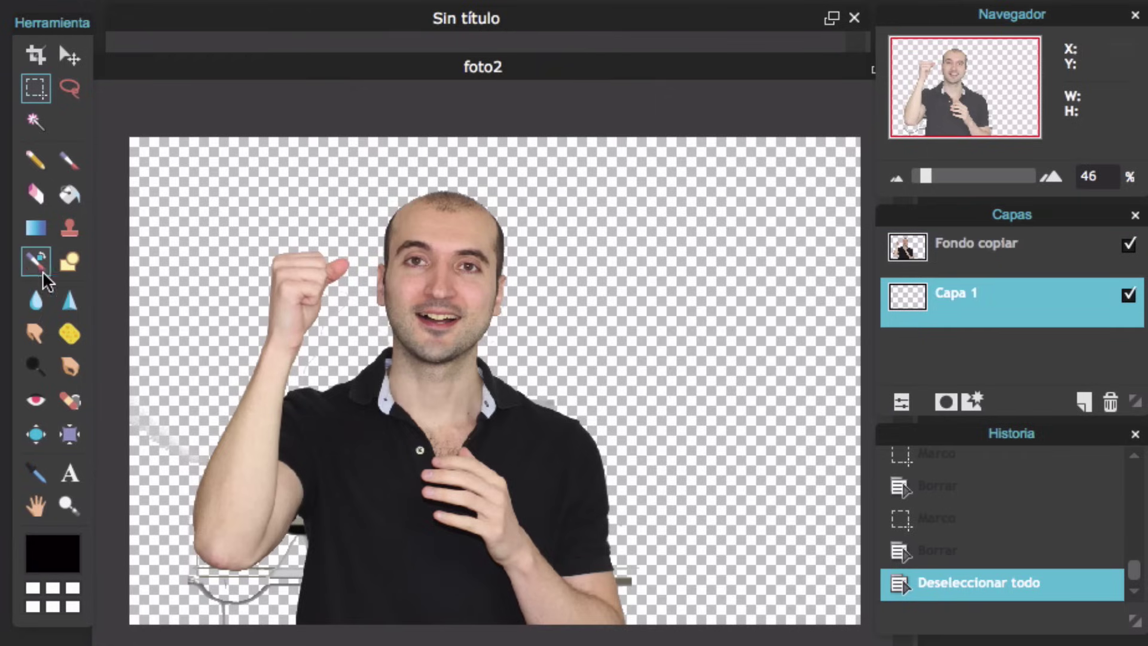
{"action": "left_click", "coordinate": [70, 206]}
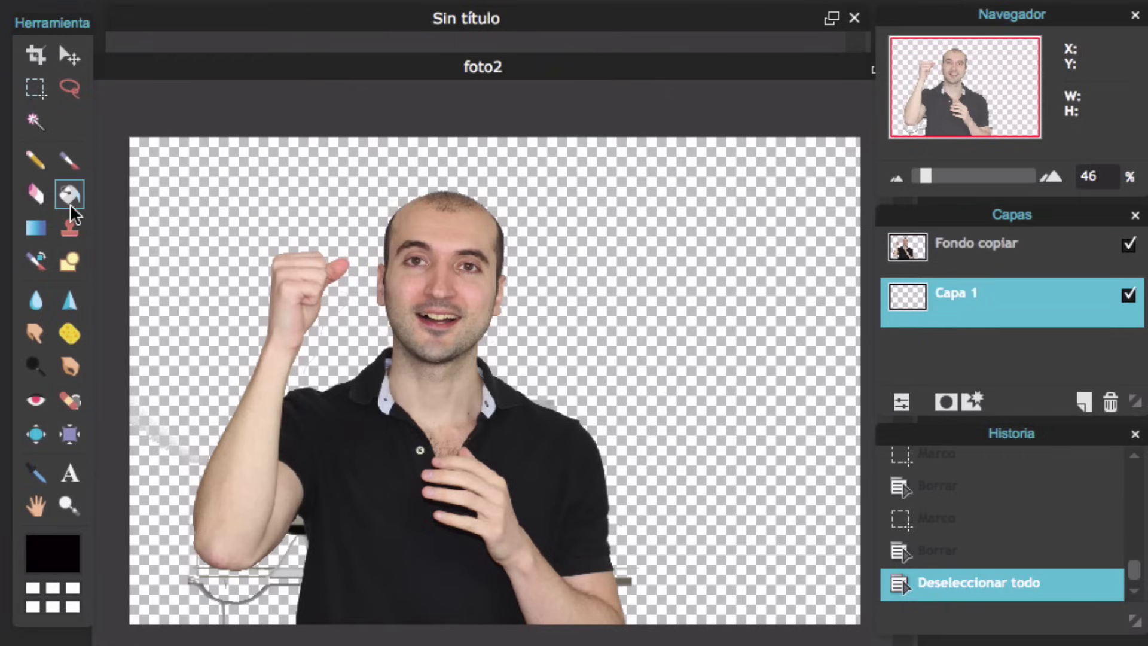
{"action": "left_click", "coordinate": [50, 562]}
{"action": "left_click", "coordinate": [568, 284]}
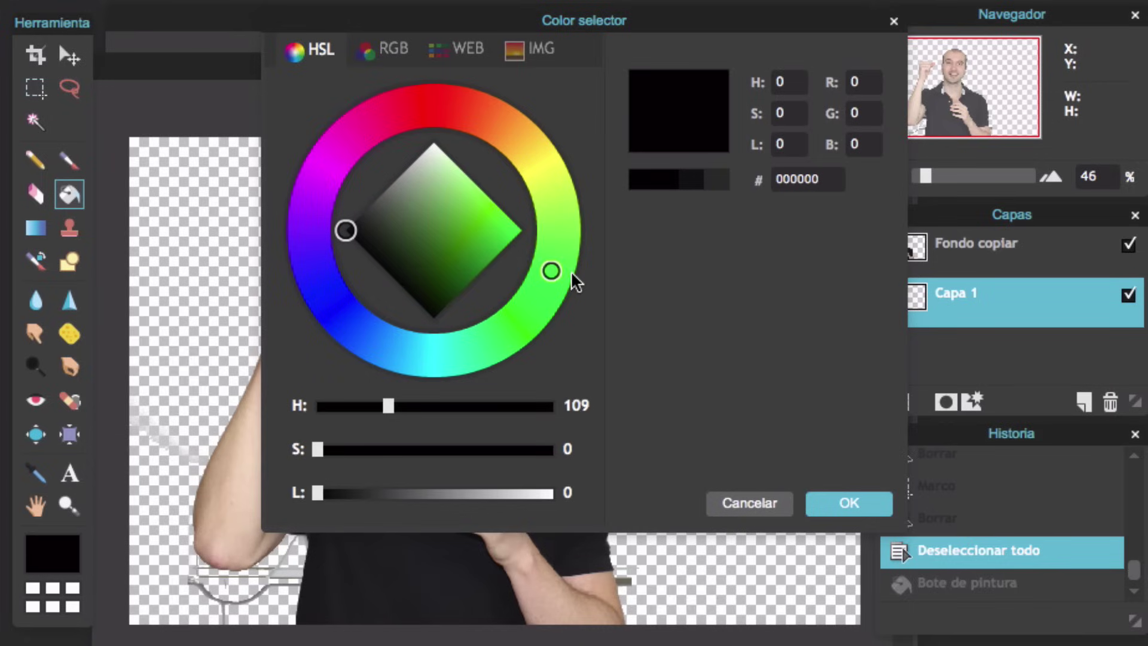
{"action": "left_click", "coordinate": [504, 225]}
{"action": "left_click", "coordinate": [576, 289]}
{"action": "left_click", "coordinate": [849, 503]}
{"action": "left_click", "coordinate": [775, 448]}
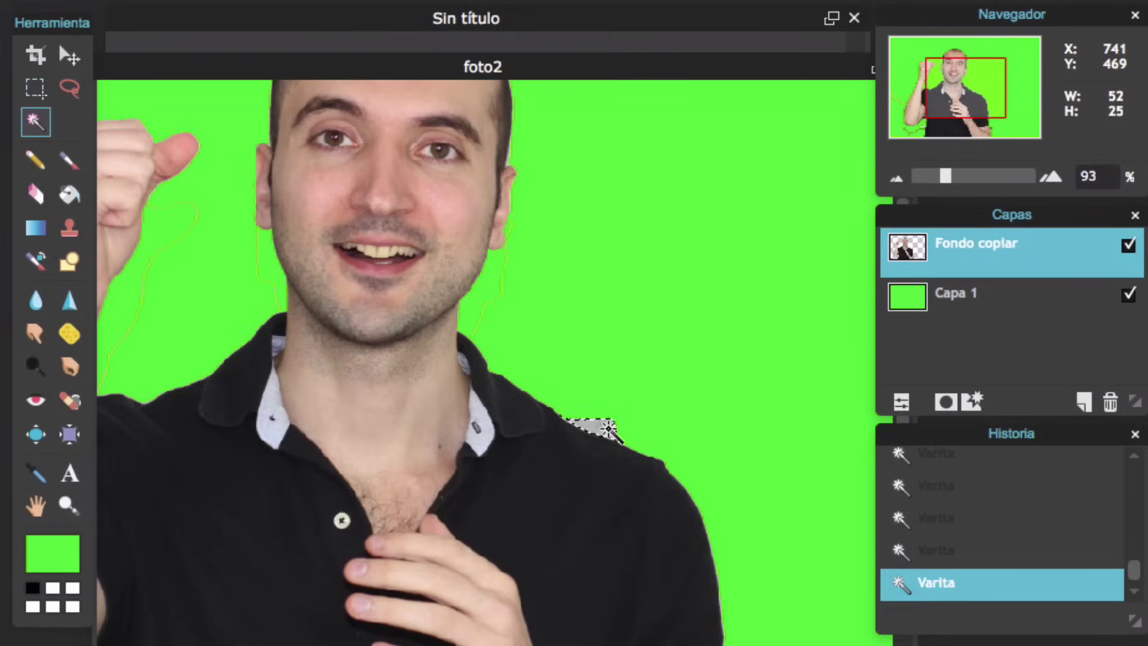
{"action": "key", "text": "Delete"}
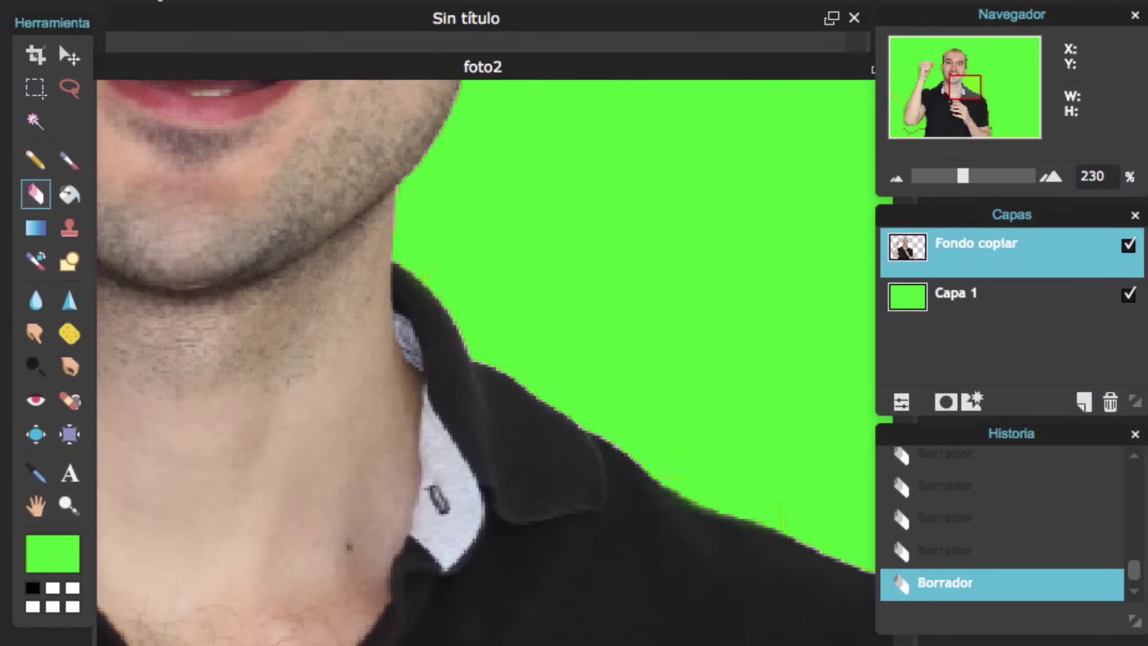
Erase the stray grey outline at both shoulders and the elbow with a hard 20 px eraser
{"action": "left_click", "coordinate": [174, 9]}
{"action": "left_click", "coordinate": [312, 36]}
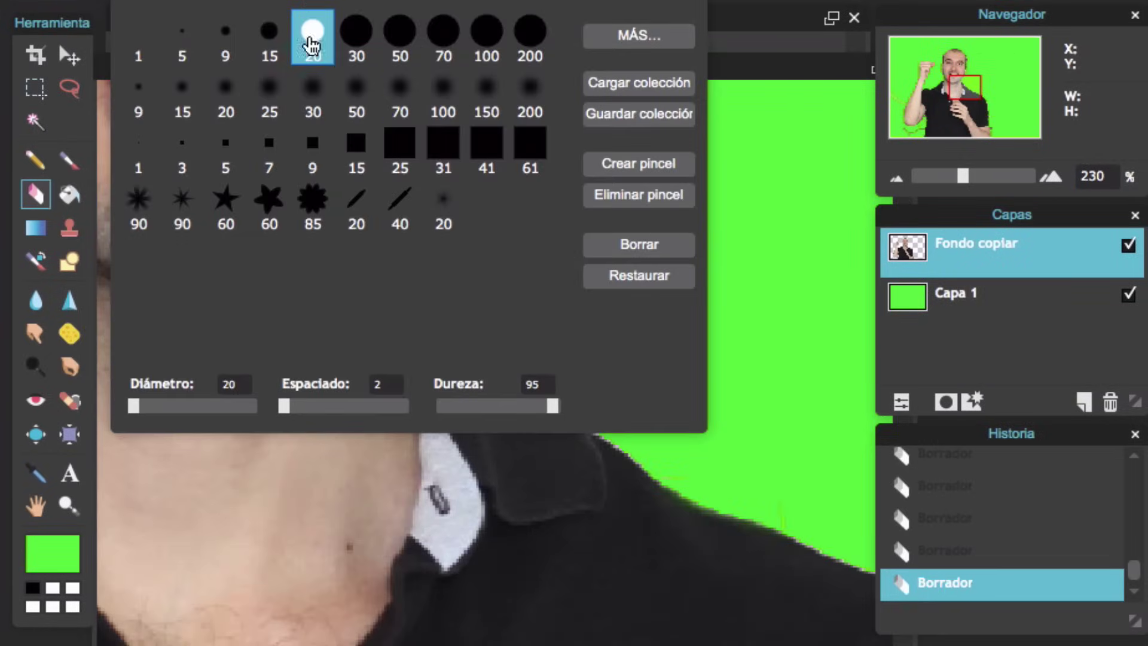
{"action": "left_click", "coordinate": [813, 283]}
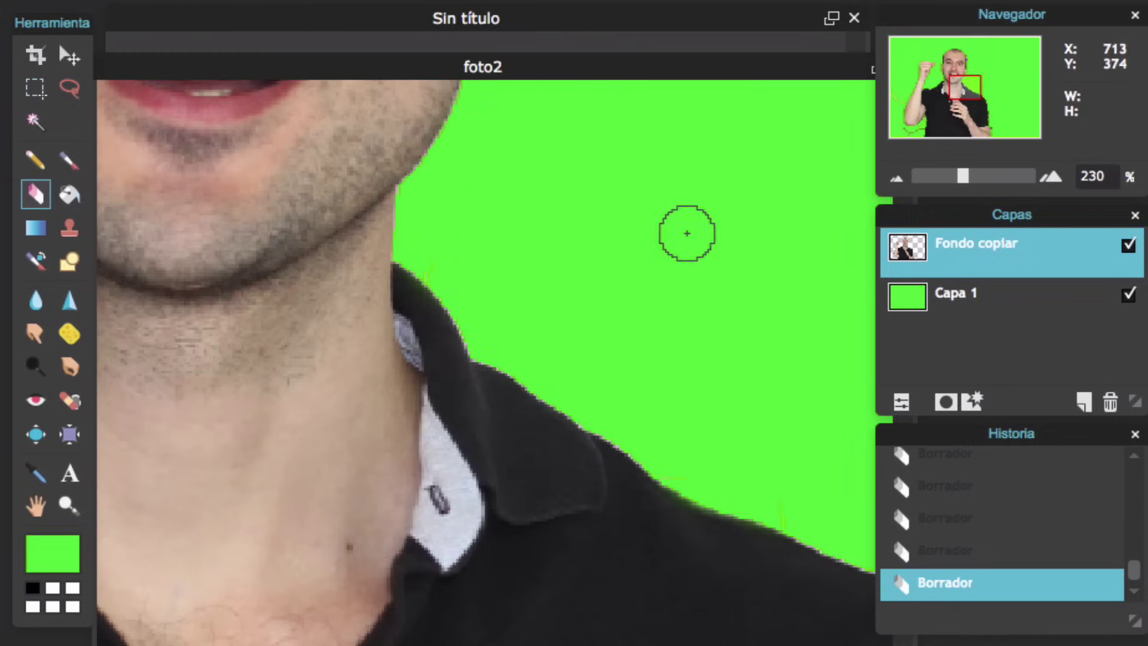
{"action": "left_click_drag", "start_coordinate": [965, 88], "coordinate": [943, 88]}
{"action": "left_click_drag", "start_coordinate": [157, 293], "coordinate": [221, 131]}
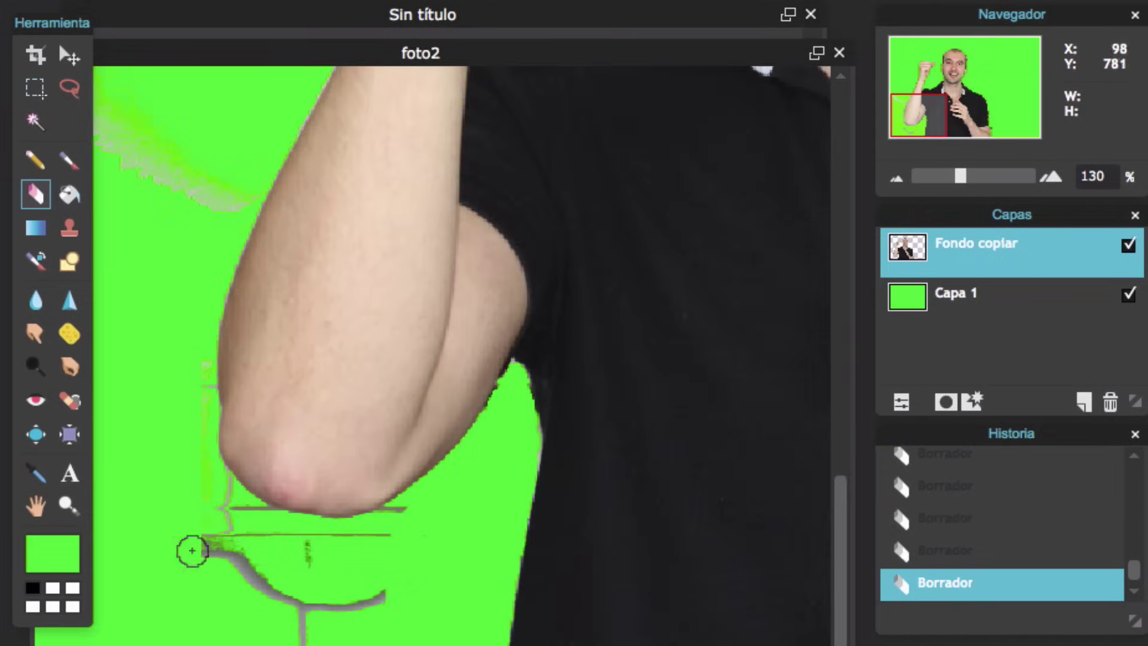
{"action": "left_click_drag", "start_coordinate": [221, 510], "coordinate": [254, 536]}
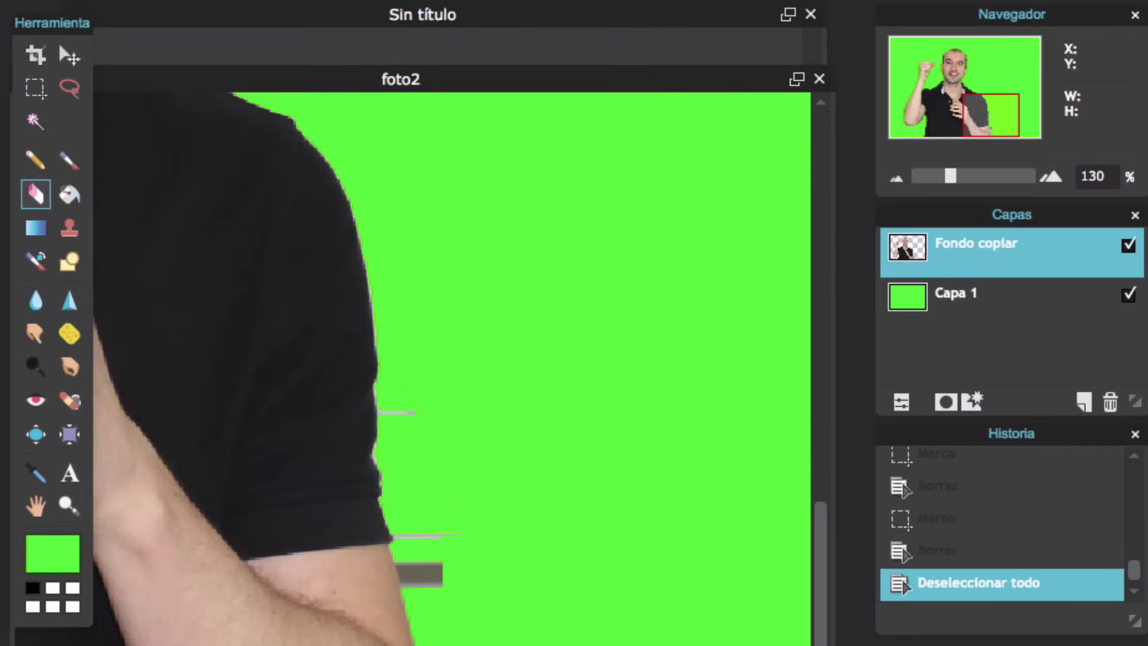
{"action": "left_click_drag", "start_coordinate": [405, 572], "coordinate": [423, 587]}
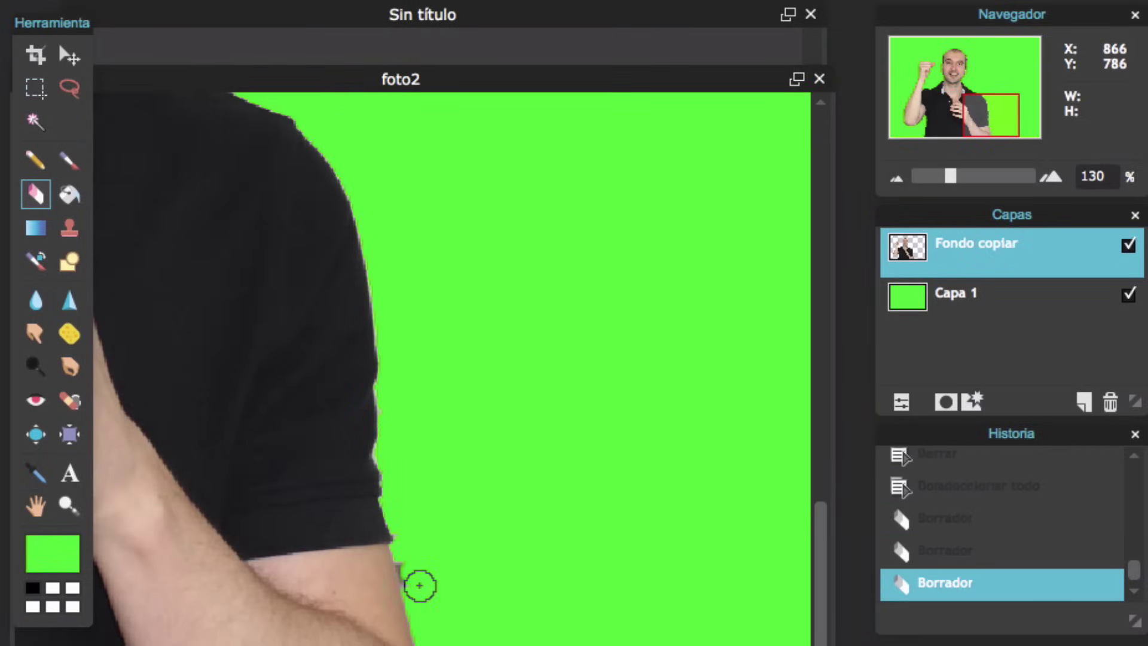
Delete the green Capa 1 backing layer
{"action": "left_click_drag", "start_coordinate": [950, 175], "coordinate": [924, 176]}
{"action": "left_click", "coordinate": [1013, 312]}
{"action": "left_click_drag", "start_coordinate": [1042, 309], "coordinate": [1111, 404]}
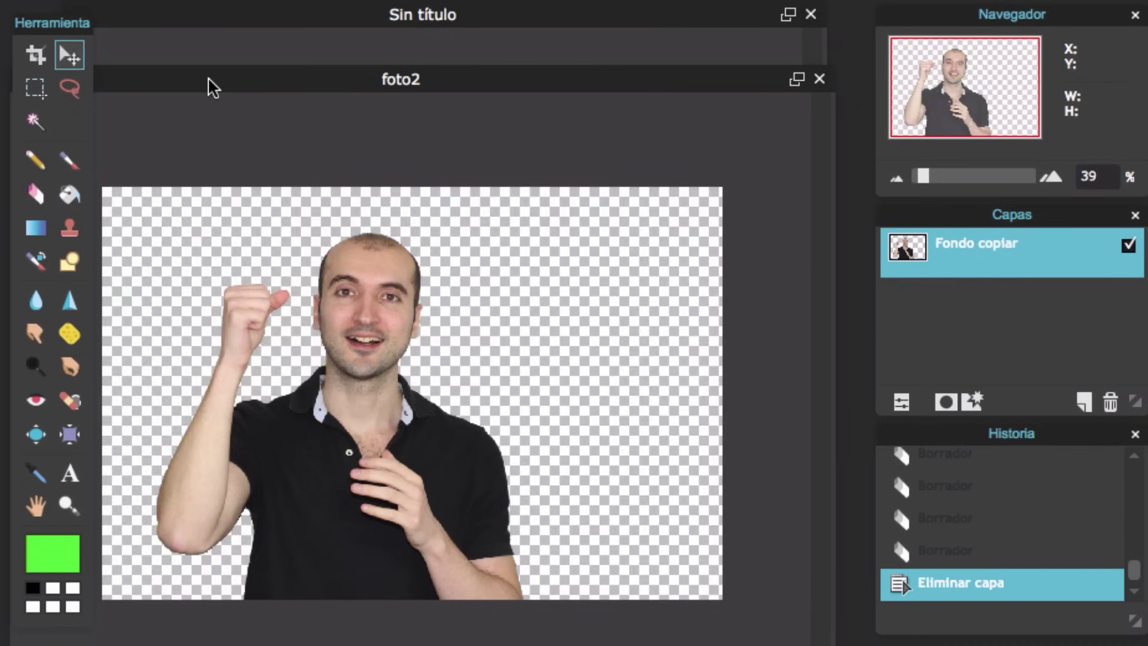
Copy the Fondo copiar cut-out person into Sin título and place it right of the title
{"action": "left_click_drag", "start_coordinate": [209, 87], "coordinate": [569, 333]}
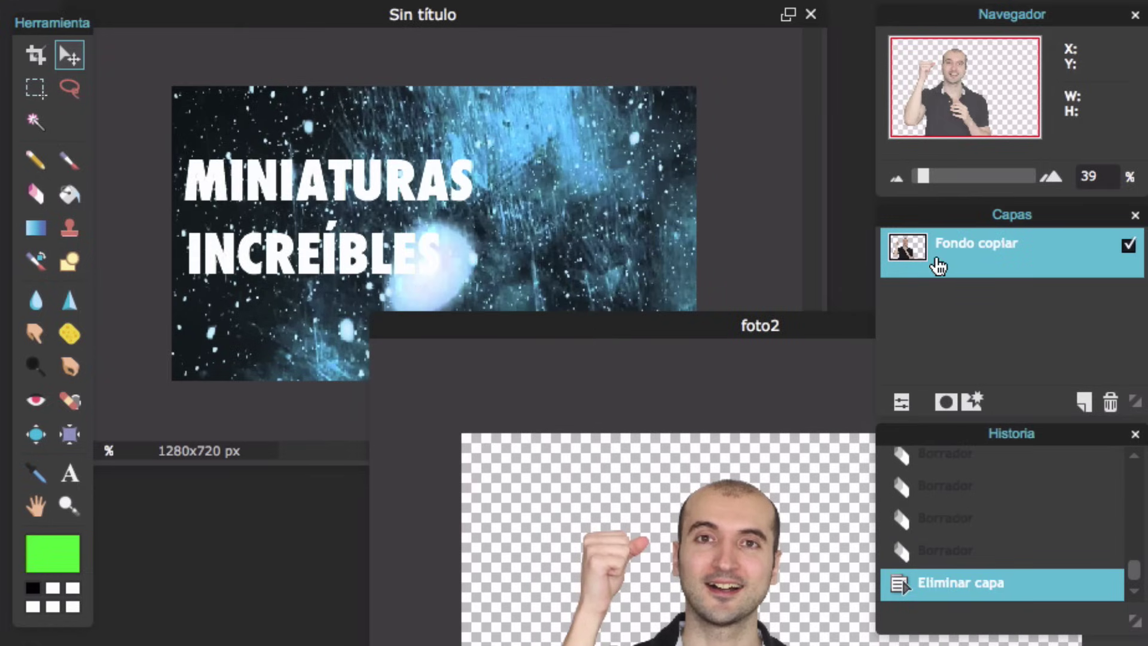
{"action": "left_click_drag", "start_coordinate": [937, 263], "coordinate": [461, 242]}
{"action": "mouse_move", "coordinate": [371, 333]}
{"action": "left_mouse_down"}
{"action": "mouse_move", "coordinate": [476, 275]}
{"action": "mouse_move", "coordinate": [534, 278]}
{"action": "mouse_move", "coordinate": [523, 294]}
{"action": "mouse_move", "coordinate": [543, 293]}
{"action": "left_mouse_up"}
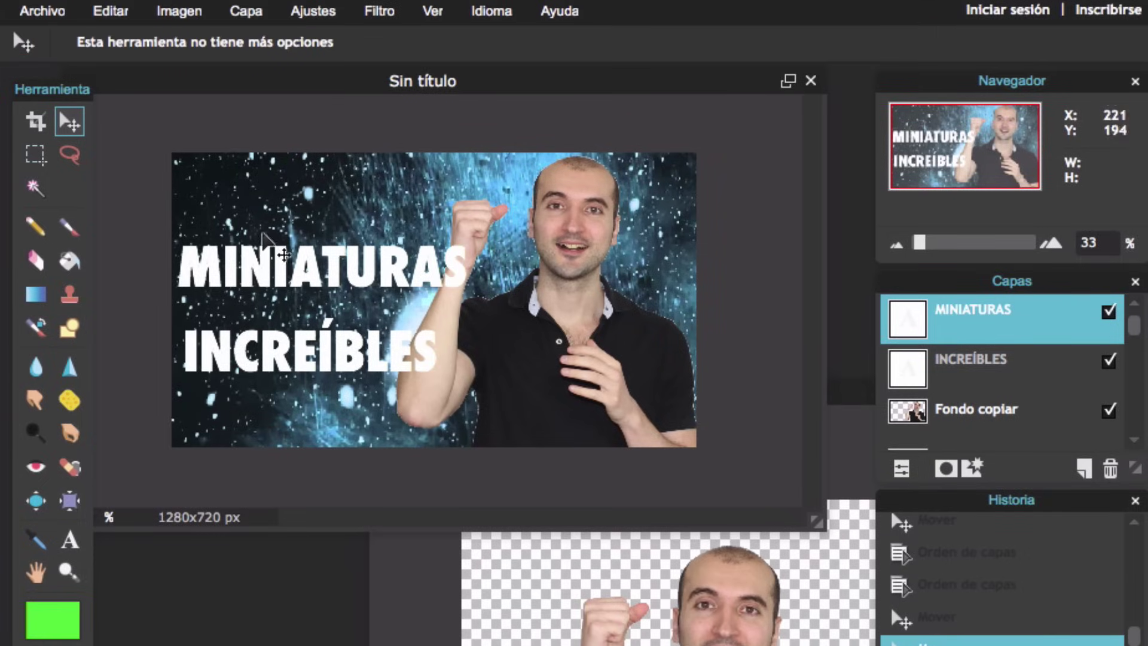
Rasterize MINIATURAS and free-transform it larger into place on the left
{"action": "left_click", "coordinate": [247, 11]}
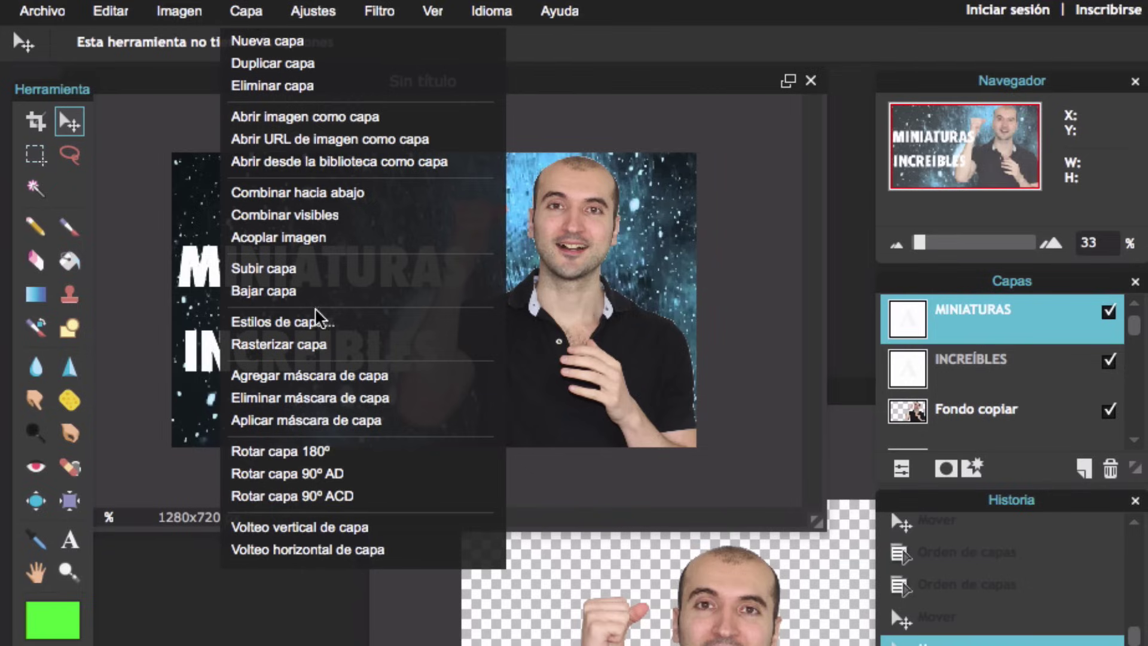
{"action": "left_click", "coordinate": [317, 345]}
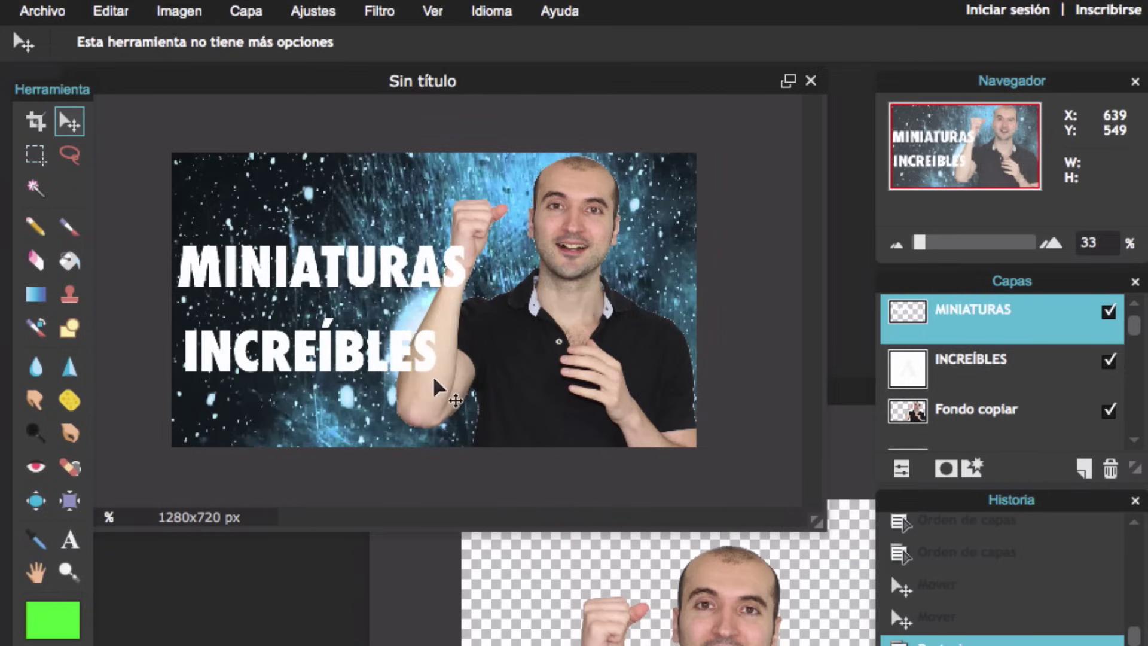
{"action": "left_click", "coordinate": [117, 13]}
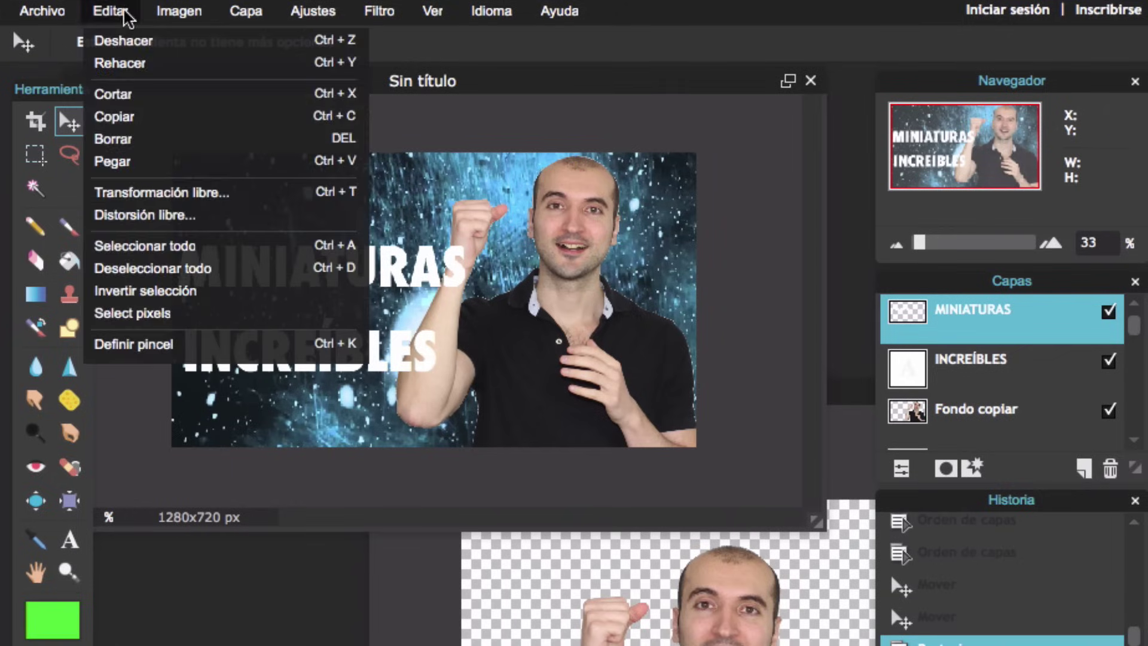
{"action": "left_click", "coordinate": [159, 192]}
{"action": "left_click_drag", "start_coordinate": [456, 287], "coordinate": [555, 278]}
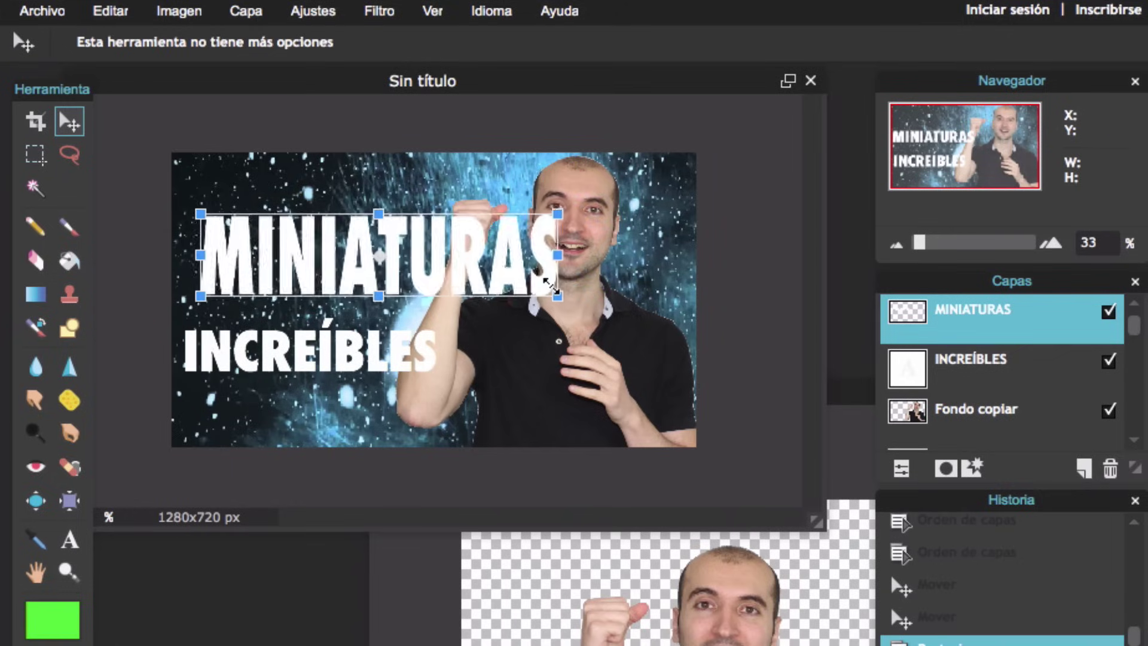
{"action": "left_click_drag", "start_coordinate": [472, 281], "coordinate": [489, 286]}
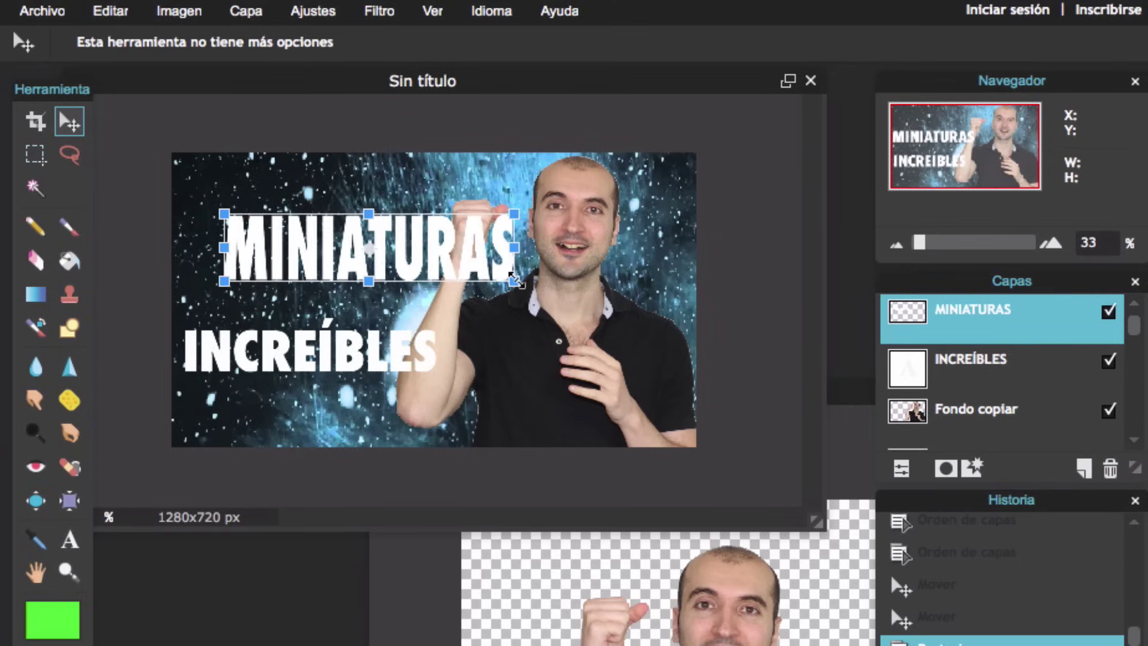
{"action": "left_click", "coordinate": [311, 359]}
Scale INCREÍBLES to match MINIATURAS' width, move it beneath, and confirm with Sí
{"action": "left_click_drag", "start_coordinate": [441, 364], "coordinate": [482, 368]}
{"action": "mouse_move", "coordinate": [385, 340]}
{"action": "left_mouse_down"}
{"action": "mouse_move", "coordinate": [381, 262]}
{"action": "mouse_move", "coordinate": [386, 340]}
{"action": "left_mouse_up"}
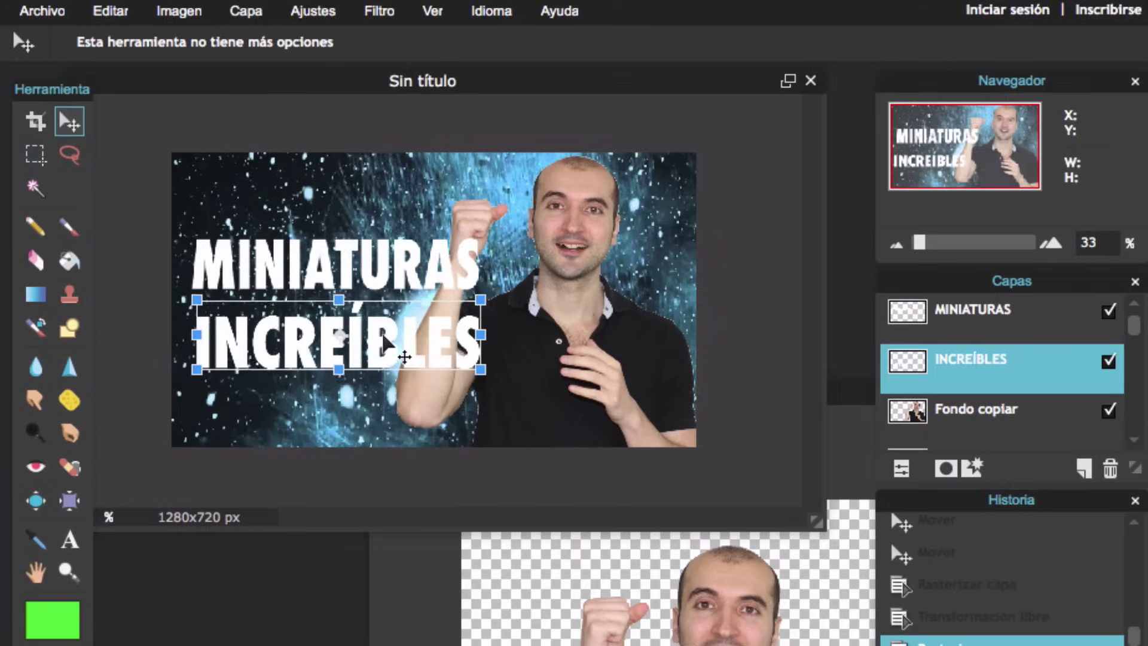
{"action": "left_click", "coordinate": [72, 130]}
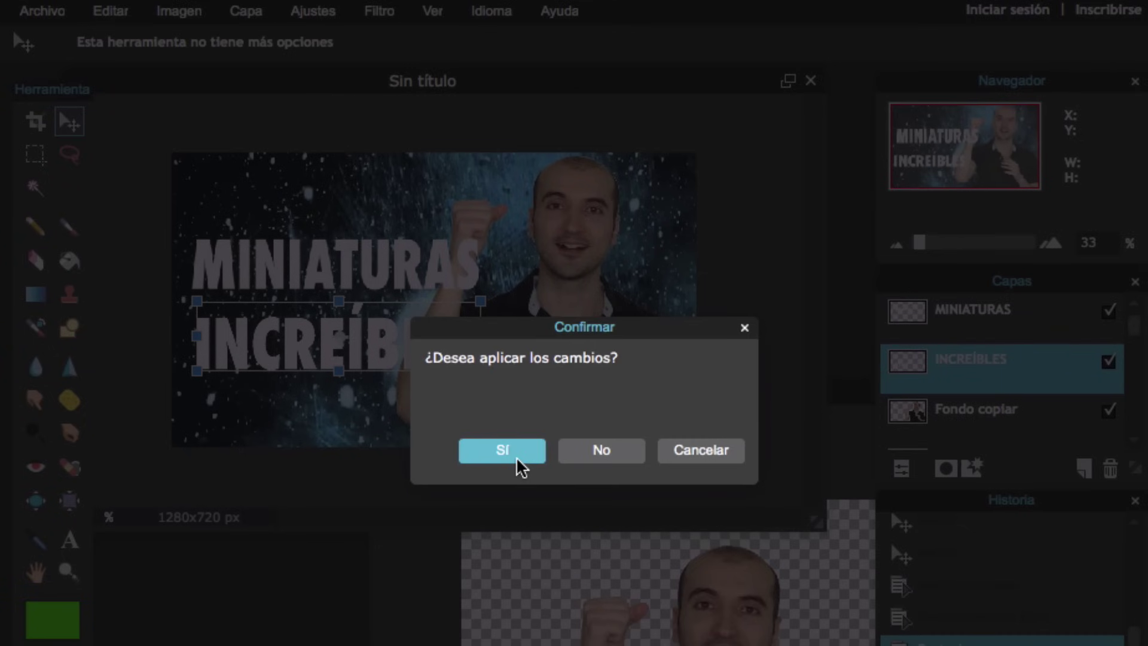
{"action": "left_click", "coordinate": [515, 457]}
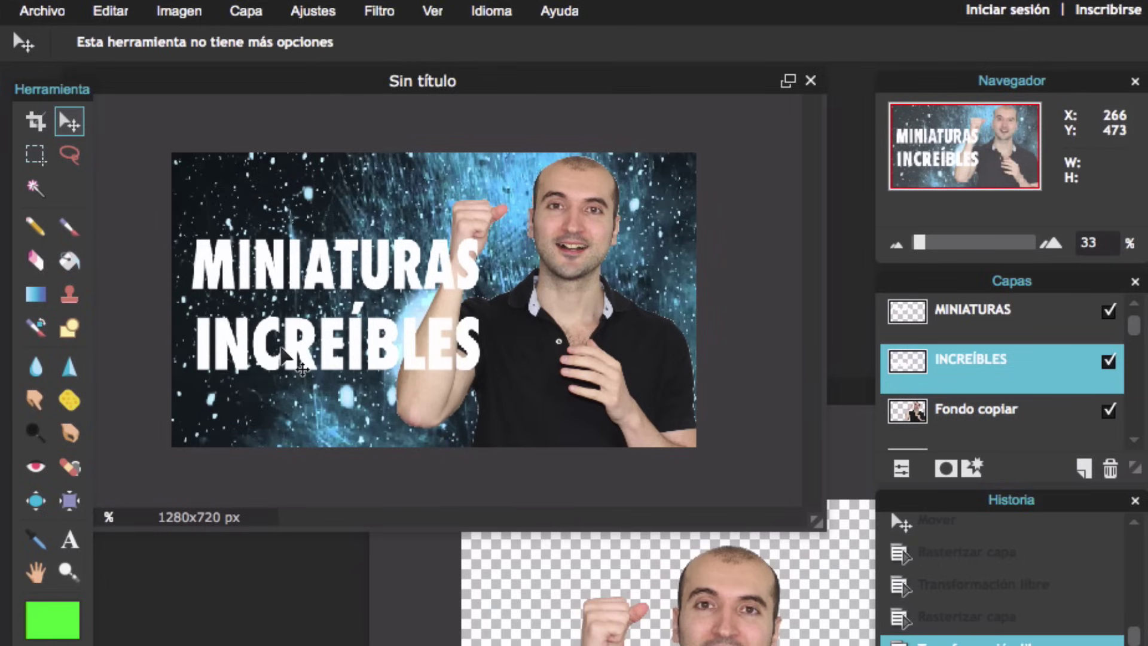
Select the INCREÍBLES pixels and pick the white-to-red gradient preset
{"action": "left_click", "coordinate": [114, 11]}
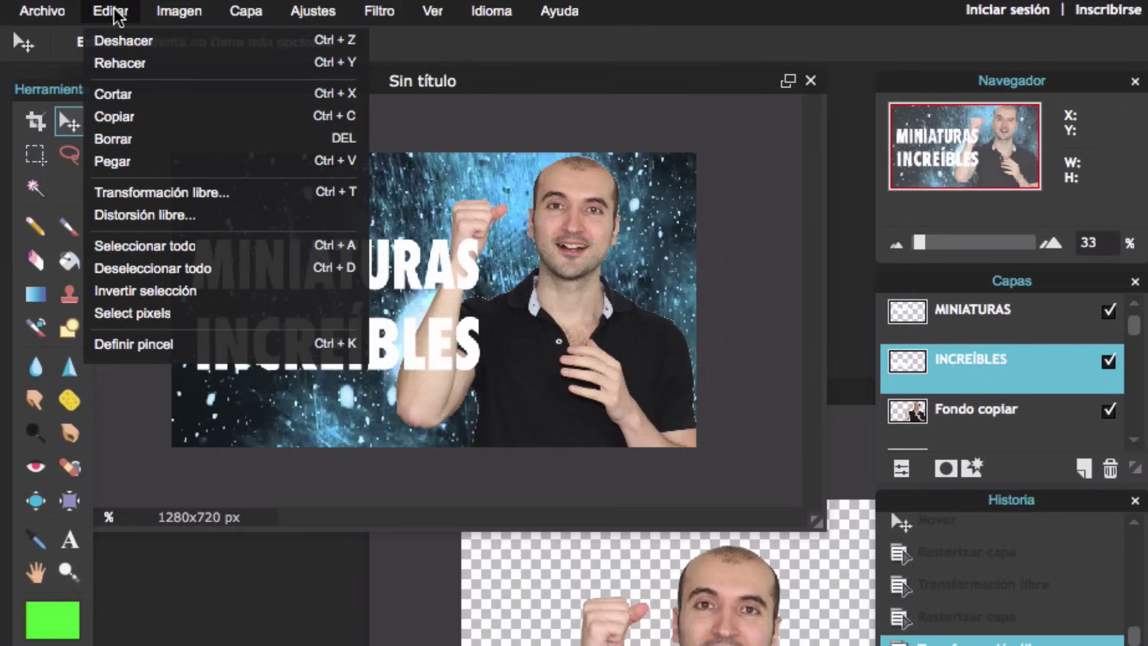
{"action": "left_click", "coordinate": [162, 313]}
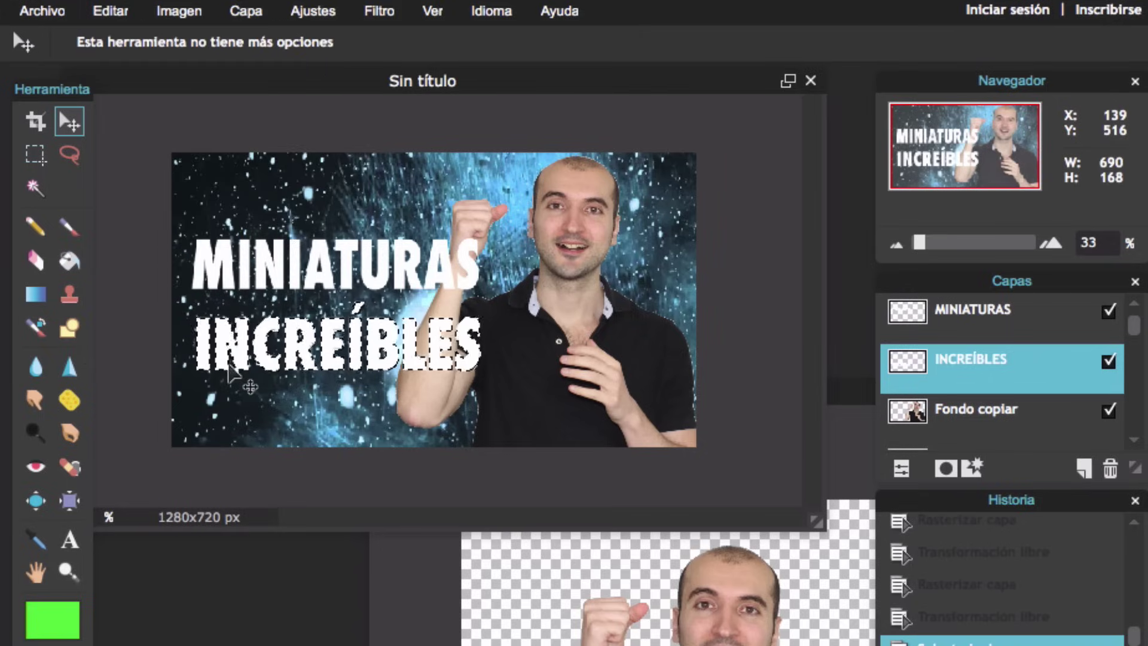
{"action": "left_click", "coordinate": [37, 294]}
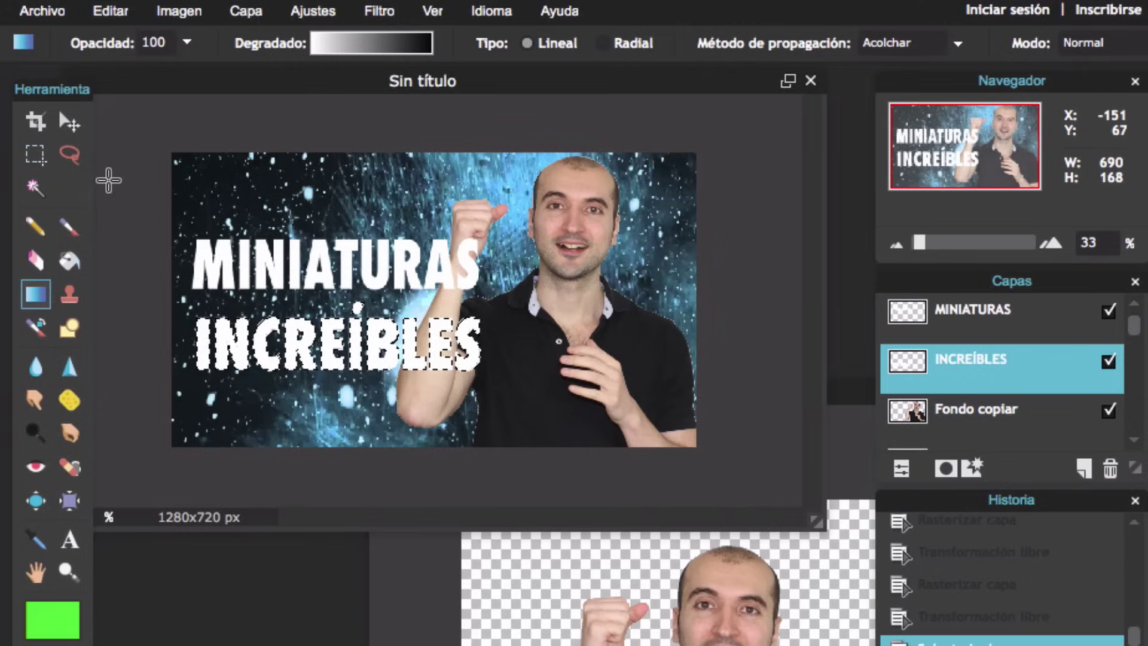
{"action": "left_click", "coordinate": [347, 45]}
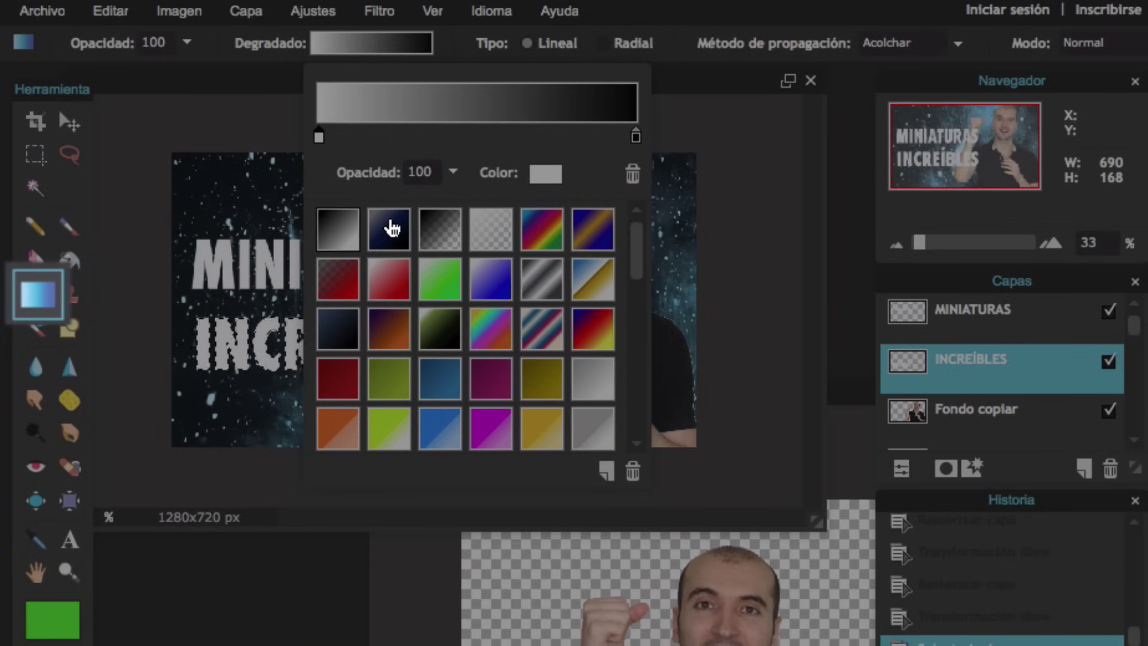
{"action": "left_click", "coordinate": [443, 234]}
{"action": "left_click", "coordinate": [492, 240]}
{"action": "left_click", "coordinate": [542, 229]}
{"action": "left_click", "coordinate": [590, 285]}
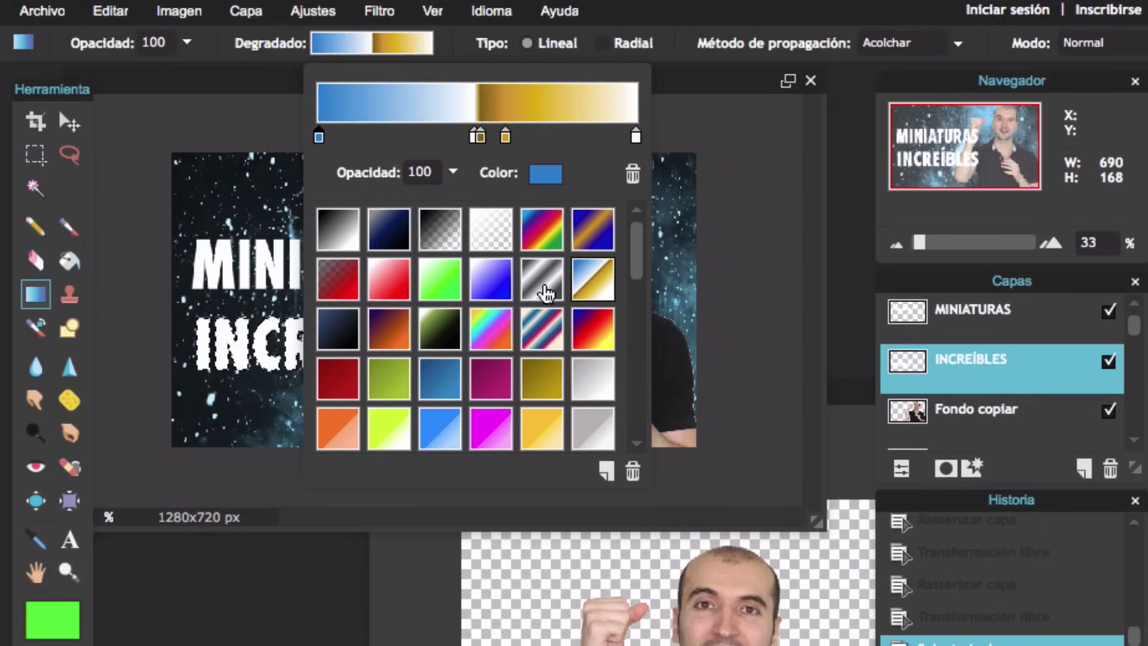
{"action": "left_click", "coordinate": [491, 328]}
{"action": "left_click", "coordinate": [544, 226]}
{"action": "left_click", "coordinate": [490, 229]}
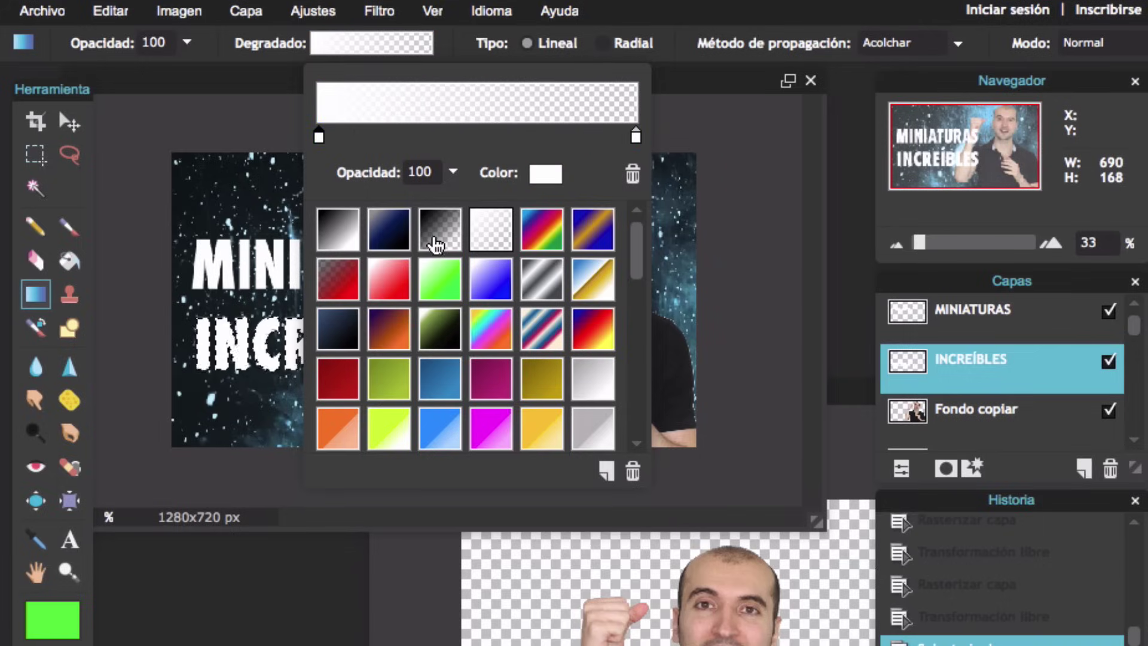
{"action": "left_click", "coordinate": [380, 302]}
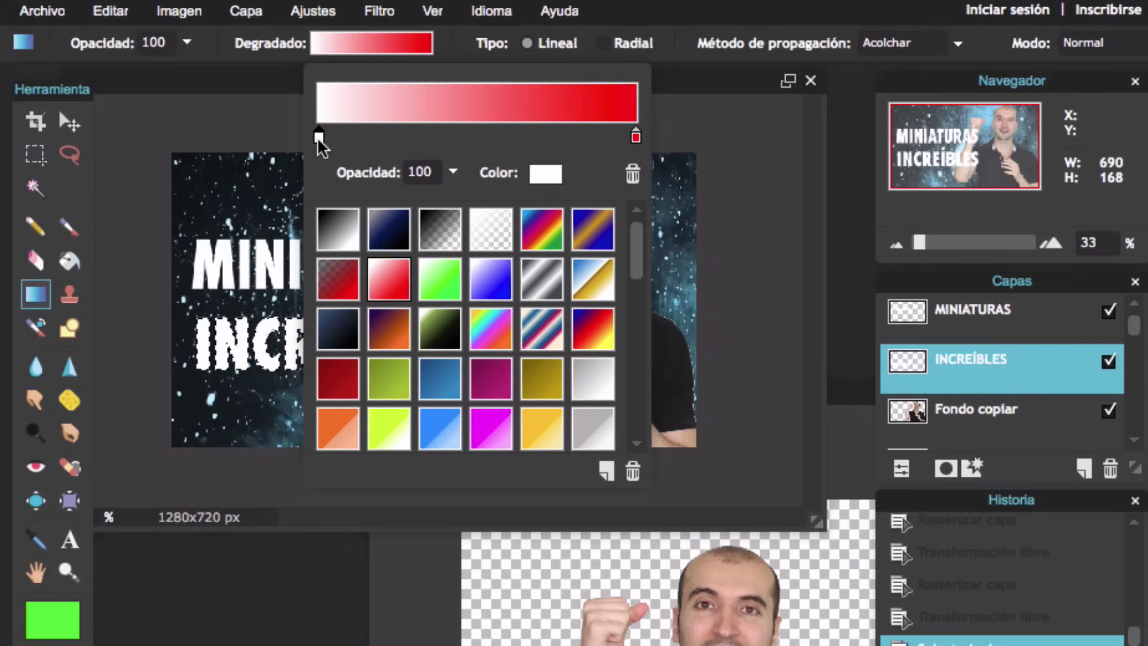
Set the gradient stops to red on the left and yellow on the right
{"action": "left_click", "coordinate": [545, 173]}
{"action": "left_click", "coordinate": [494, 293]}
{"action": "left_click_drag", "start_coordinate": [443, 171], "coordinate": [451, 167]}
{"action": "left_click", "coordinate": [495, 292]}
{"action": "left_click", "coordinate": [849, 571]}
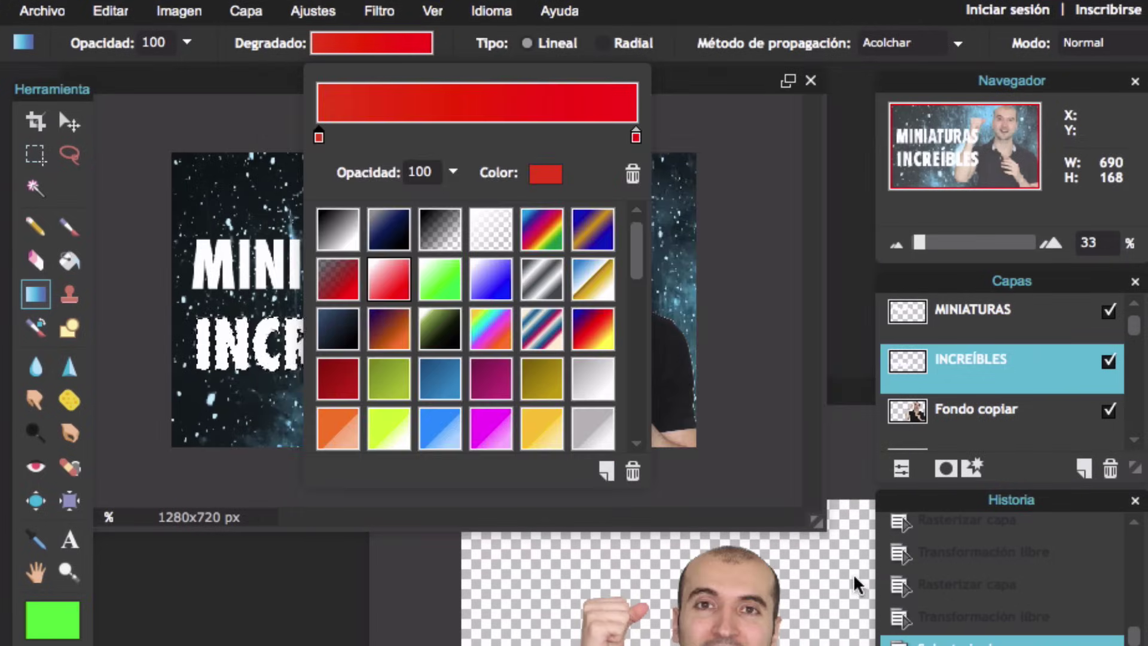
{"action": "left_click", "coordinate": [545, 174]}
{"action": "left_click", "coordinate": [543, 214]}
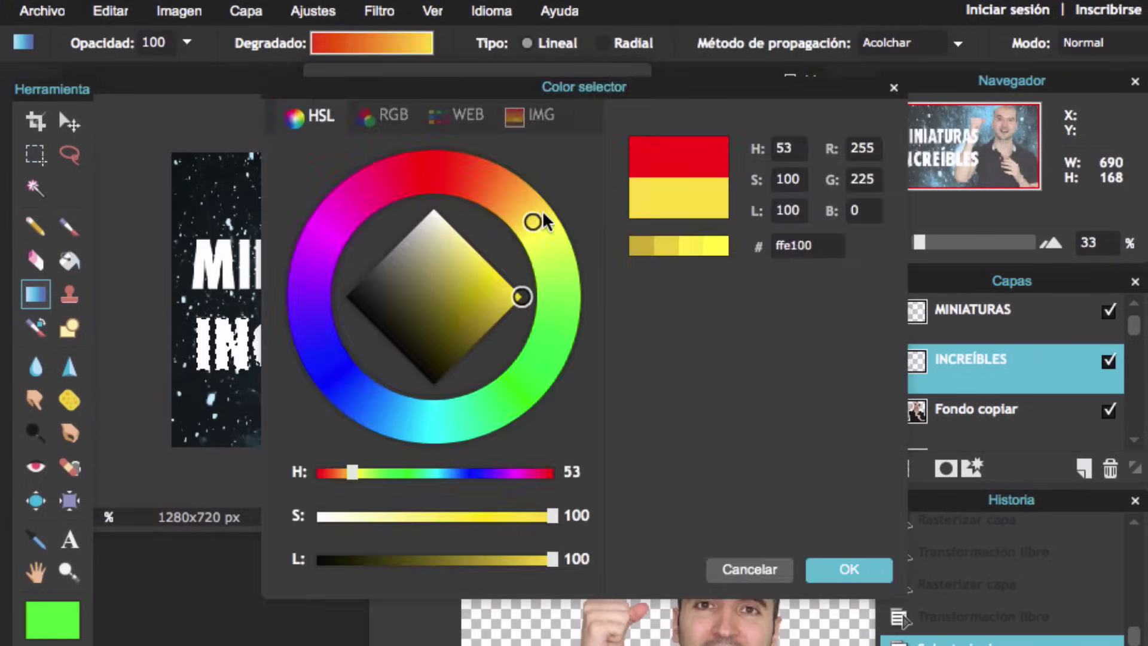
{"action": "left_click", "coordinate": [849, 571]}
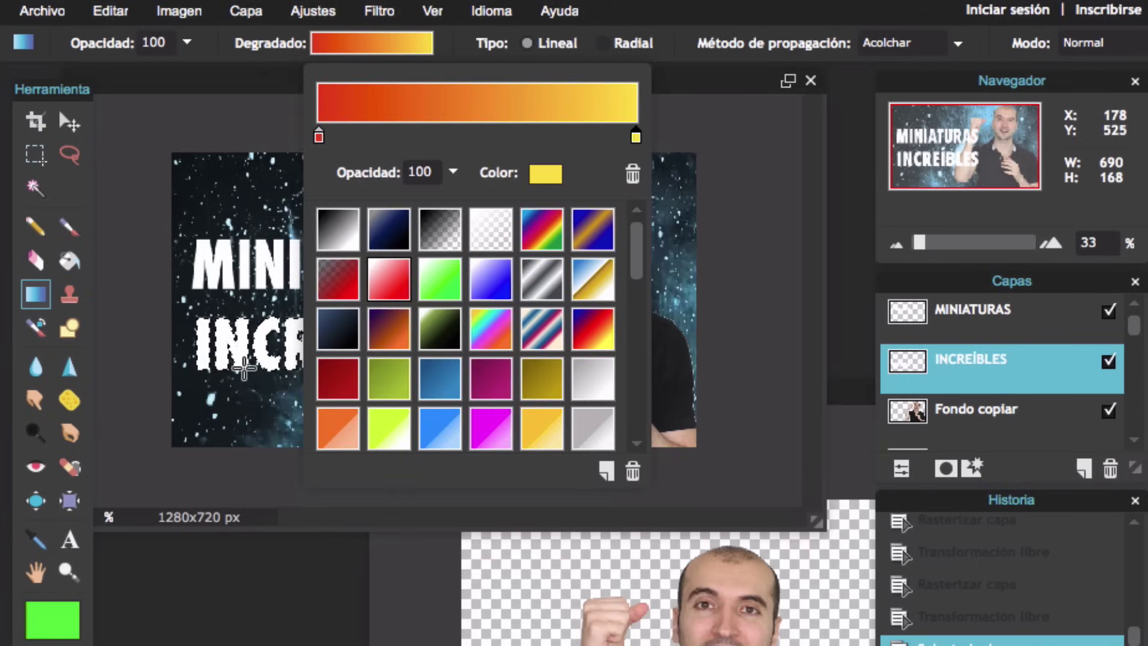
{"action": "left_click", "coordinate": [248, 350]}
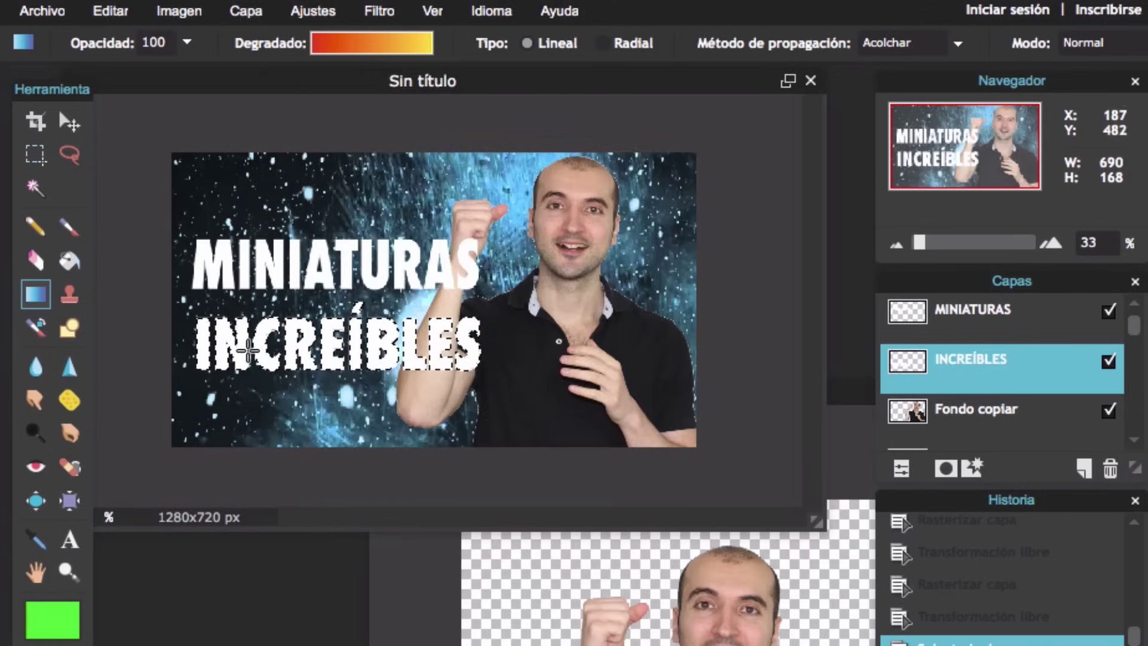
Drag the red-to-yellow gradient across INCREÍBLES, deselect, and nudge the word slightly up-left
{"action": "left_click_drag", "start_coordinate": [279, 350], "coordinate": [301, 316]}
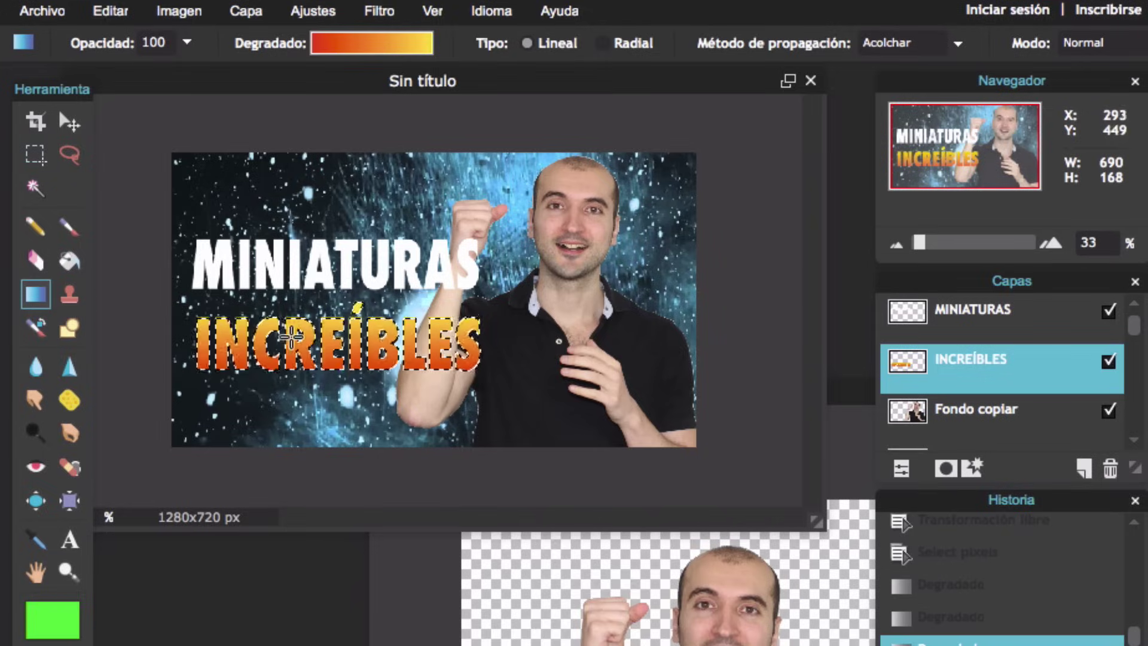
{"action": "key", "text": "m"}
{"action": "left_click", "coordinate": [224, 250]}
{"action": "key", "text": "v"}
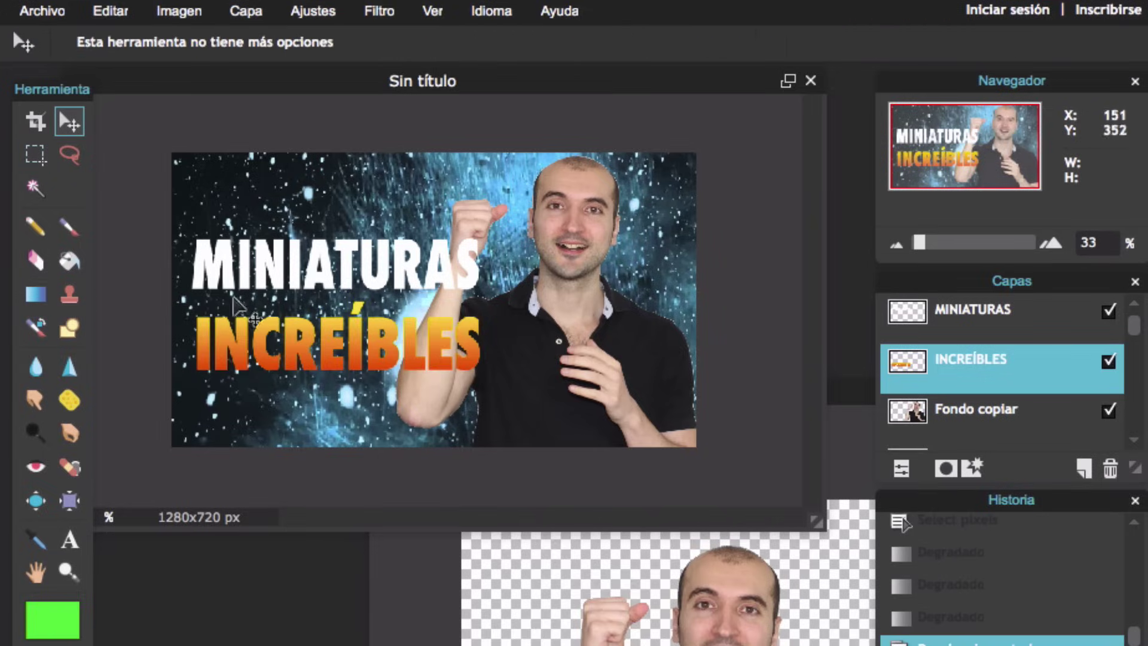
{"action": "left_click_drag", "start_coordinate": [292, 339], "coordinate": [294, 336]}
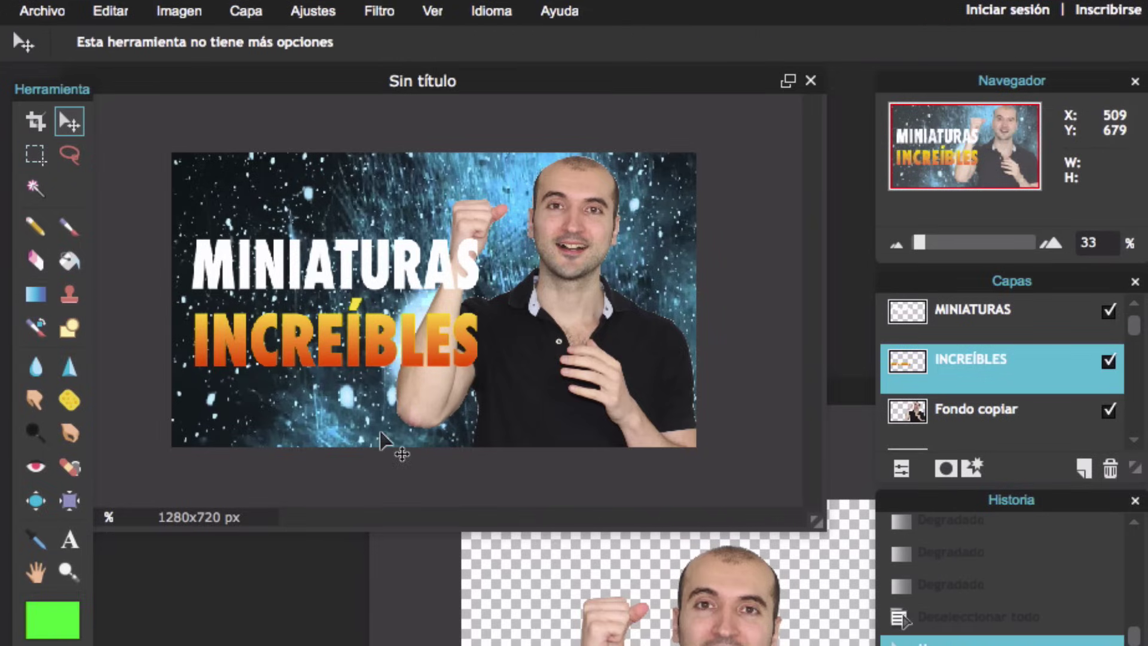
Enable a drop shadow with distance 0, size about 19 and 100% opacity
{"action": "left_click", "coordinate": [973, 469]}
{"action": "mouse_move", "coordinate": [508, 134]}
{"action": "left_mouse_down"}
{"action": "mouse_move", "coordinate": [822, 216]}
{"action": "mouse_move", "coordinate": [479, 51]}
{"action": "mouse_move", "coordinate": [823, 238]}
{"action": "left_mouse_up"}
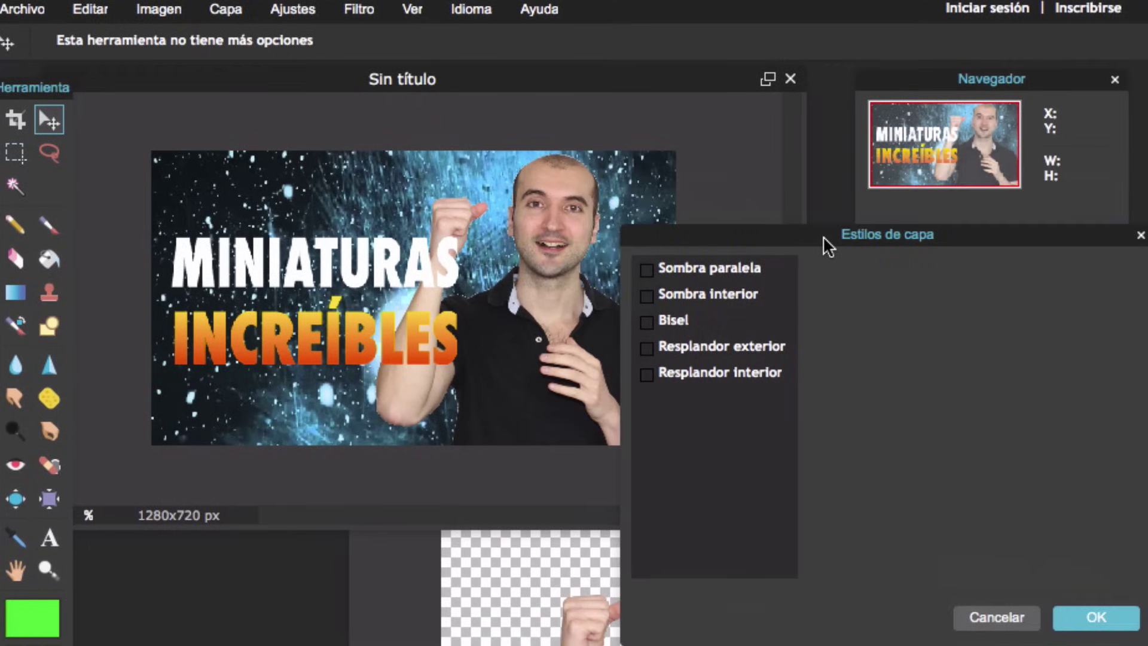
{"action": "left_click", "coordinate": [647, 268]}
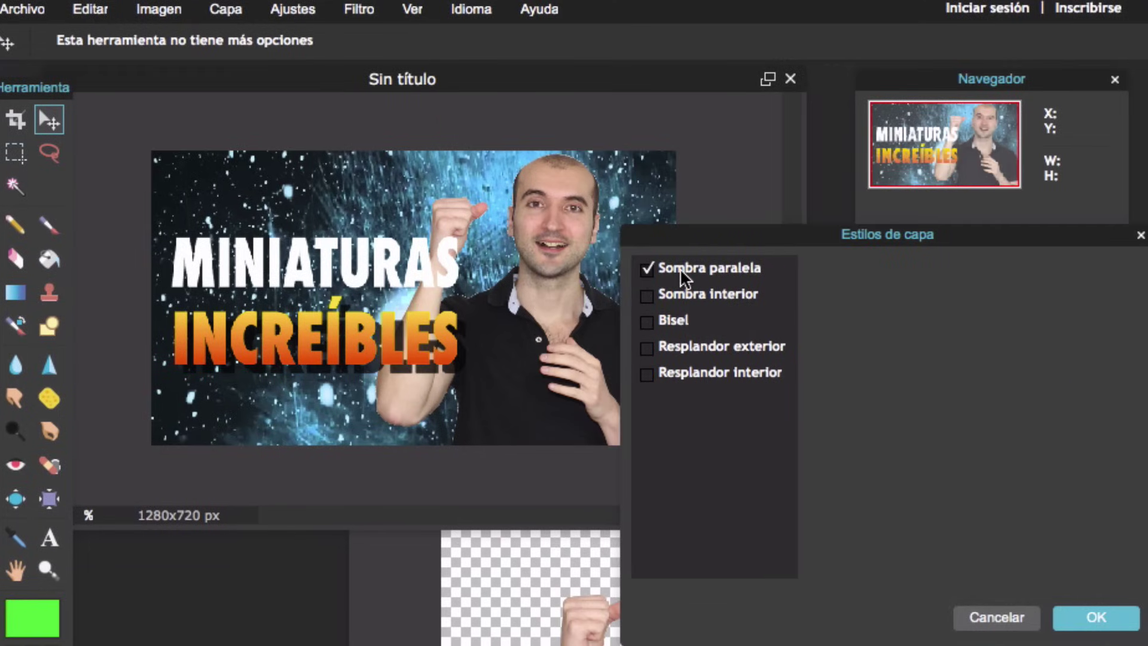
{"action": "left_click_drag", "start_coordinate": [955, 324], "coordinate": [897, 328]}
{"action": "left_click_drag", "start_coordinate": [953, 354], "coordinate": [967, 355]}
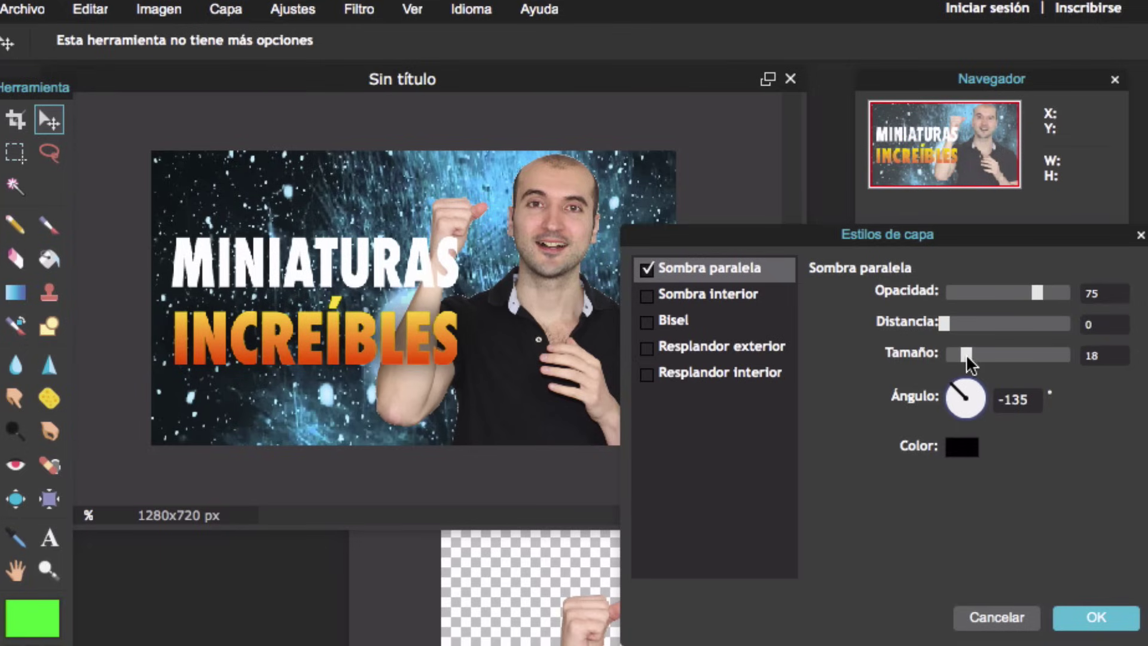
{"action": "mouse_move", "coordinate": [1048, 298]}
{"action": "left_mouse_down"}
{"action": "mouse_move", "coordinate": [1064, 293]}
{"action": "mouse_move", "coordinate": [961, 293]}
{"action": "mouse_move", "coordinate": [1067, 293]}
{"action": "left_mouse_up"}
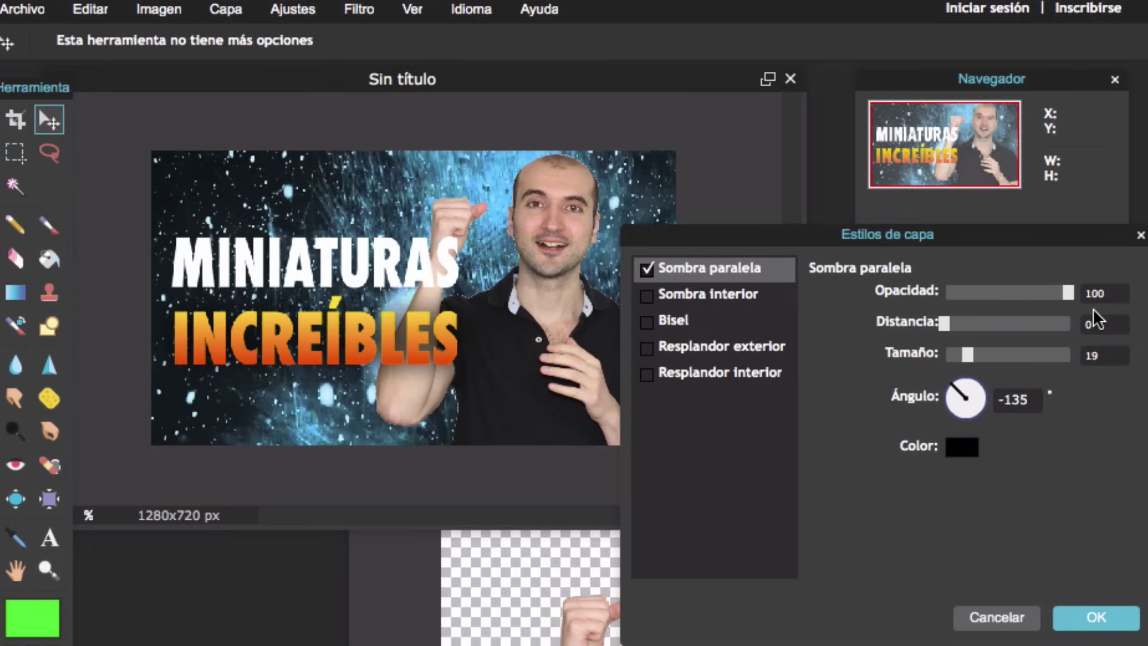
Add a blue outer glow of size 6 after trying yellow, and apply the styles
{"action": "left_click", "coordinate": [648, 293]}
{"action": "mouse_move", "coordinate": [960, 297]}
{"action": "left_mouse_down"}
{"action": "mouse_move", "coordinate": [995, 297]}
{"action": "mouse_move", "coordinate": [982, 298]}
{"action": "left_mouse_up"}
{"action": "left_click", "coordinate": [718, 290]}
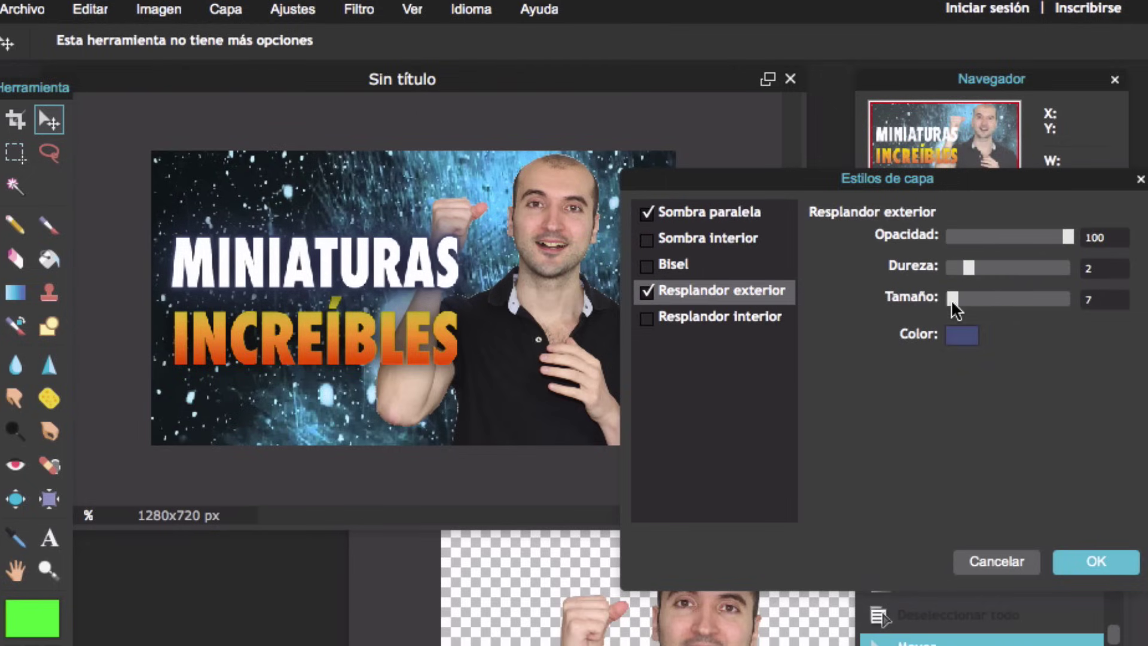
{"action": "left_click", "coordinate": [964, 335]}
{"action": "left_click", "coordinate": [848, 258]}
{"action": "double_click", "coordinate": [821, 291]}
{"action": "mouse_move", "coordinate": [957, 265]}
{"action": "left_mouse_down"}
{"action": "mouse_move", "coordinate": [953, 299]}
{"action": "mouse_move", "coordinate": [964, 263]}
{"action": "left_mouse_up"}
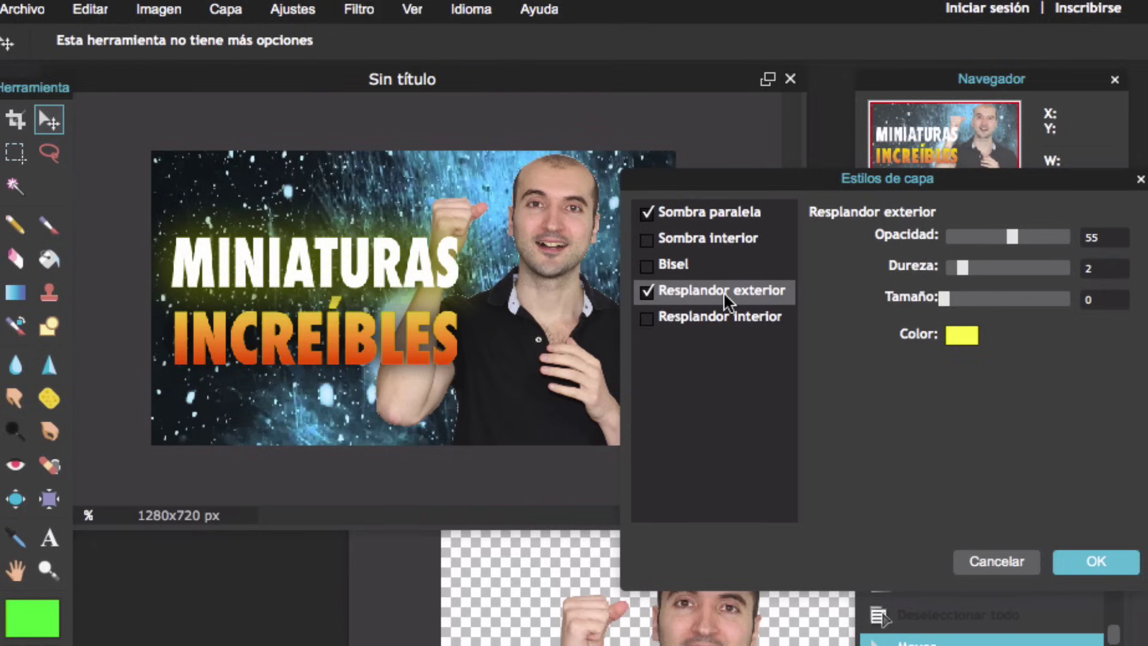
{"action": "left_click", "coordinate": [647, 289]}
{"action": "left_click", "coordinate": [646, 289]}
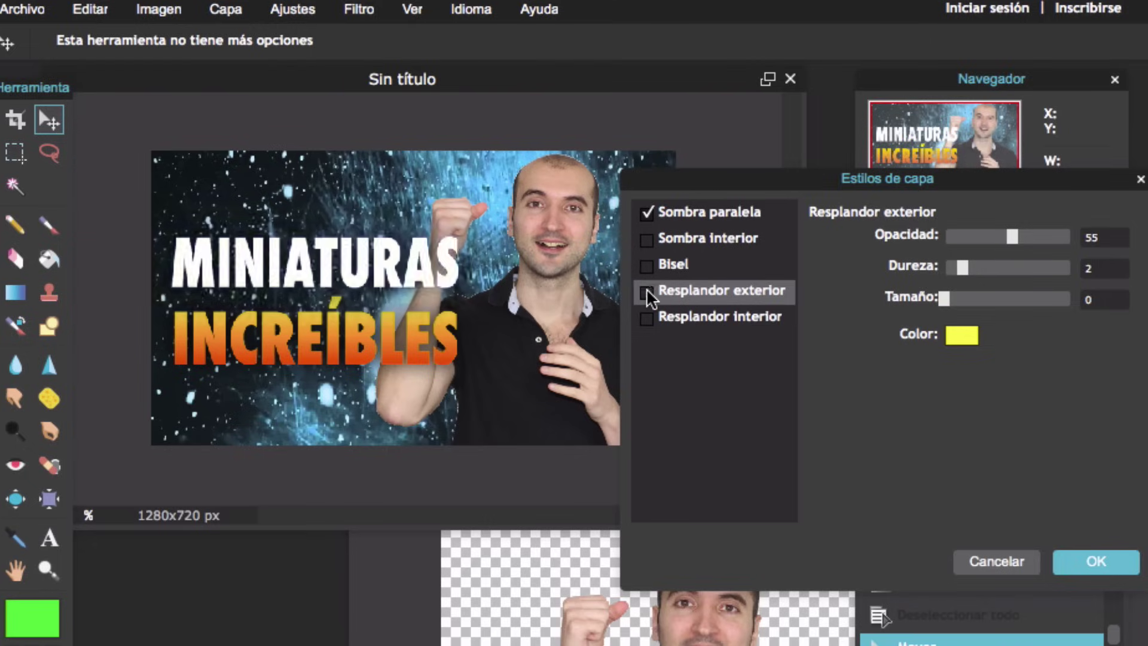
{"action": "left_click", "coordinate": [716, 292]}
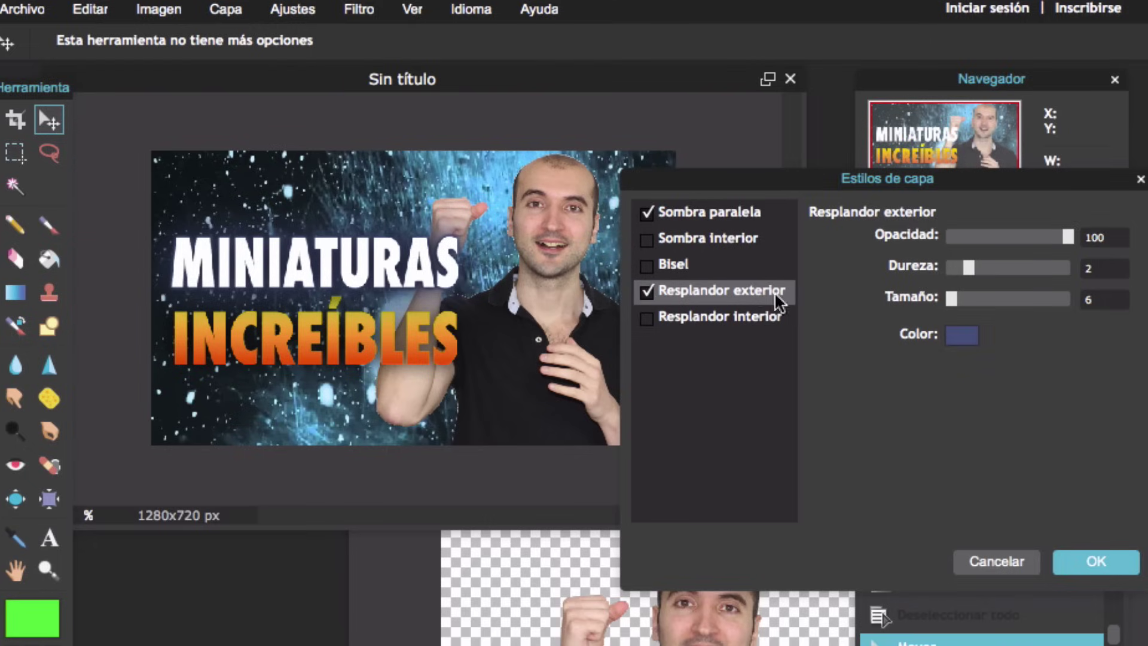
{"action": "left_click", "coordinate": [1127, 565]}
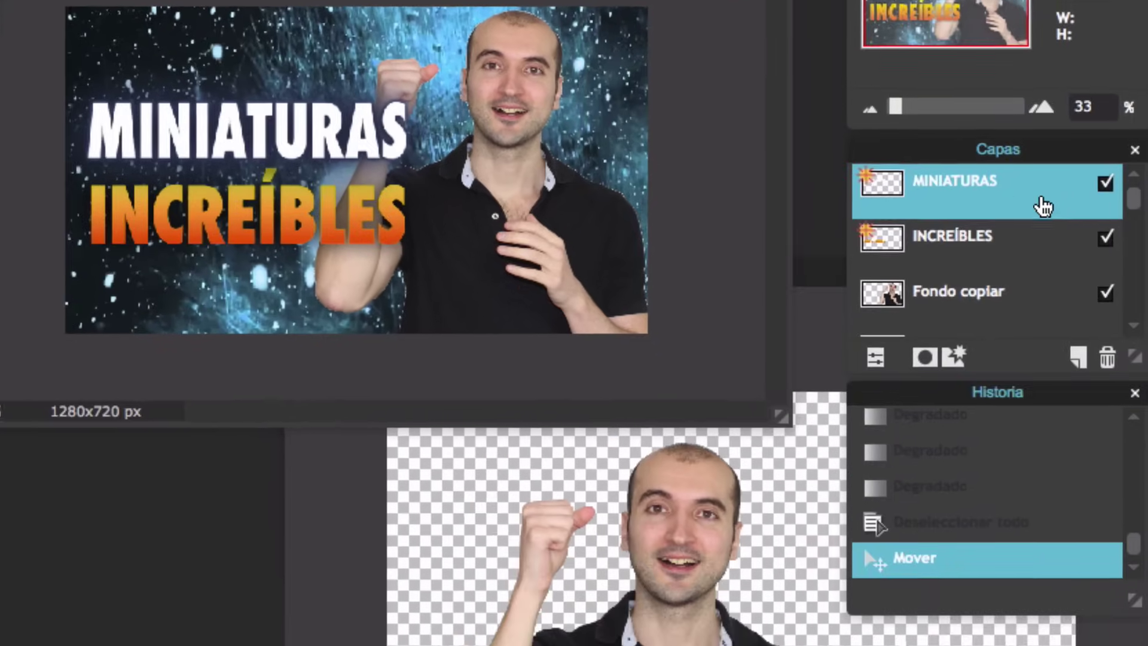
Duplicate MINIATURAS, set the copy to Multiply, and merge it down
{"action": "left_click_drag", "start_coordinate": [1038, 195], "coordinate": [1080, 354]}
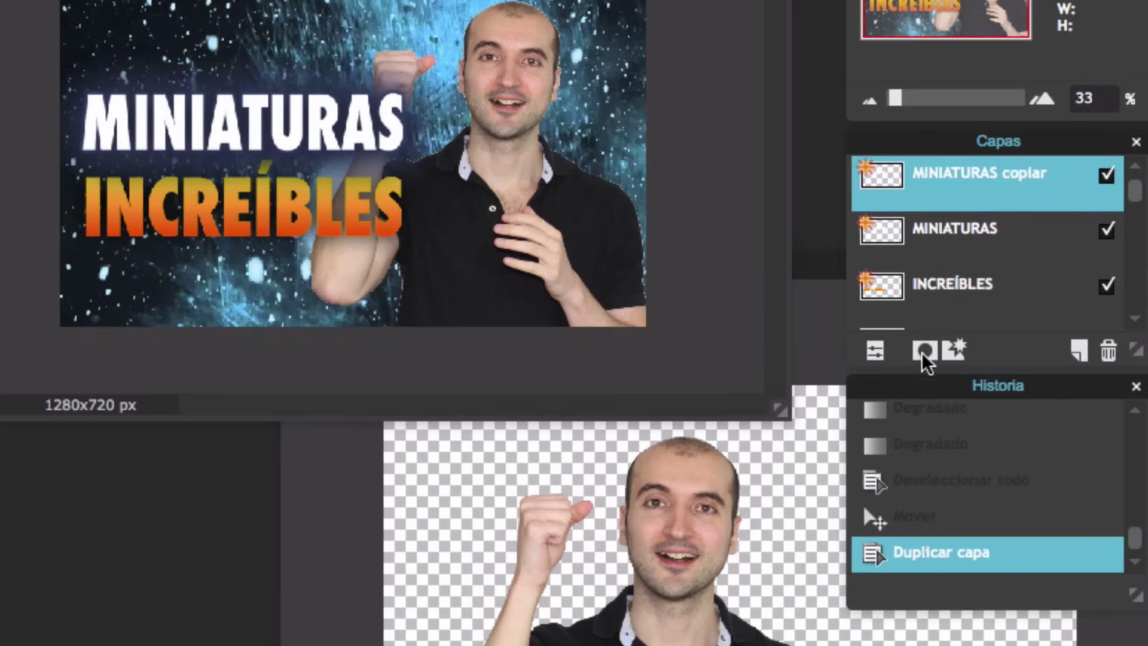
{"action": "left_click", "coordinate": [875, 351]}
{"action": "left_click", "coordinate": [1117, 312]}
{"action": "scroll", "coordinate": [1119, 449], "scroll_direction": "down", "scroll_amount": 5}
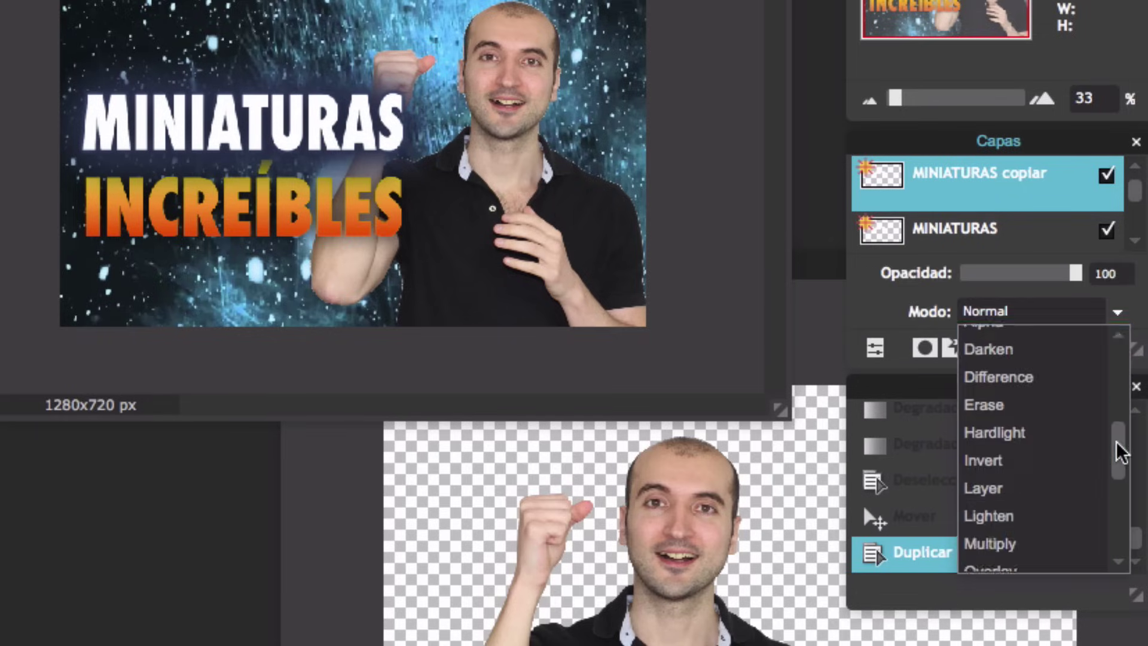
{"action": "left_click", "coordinate": [1012, 477]}
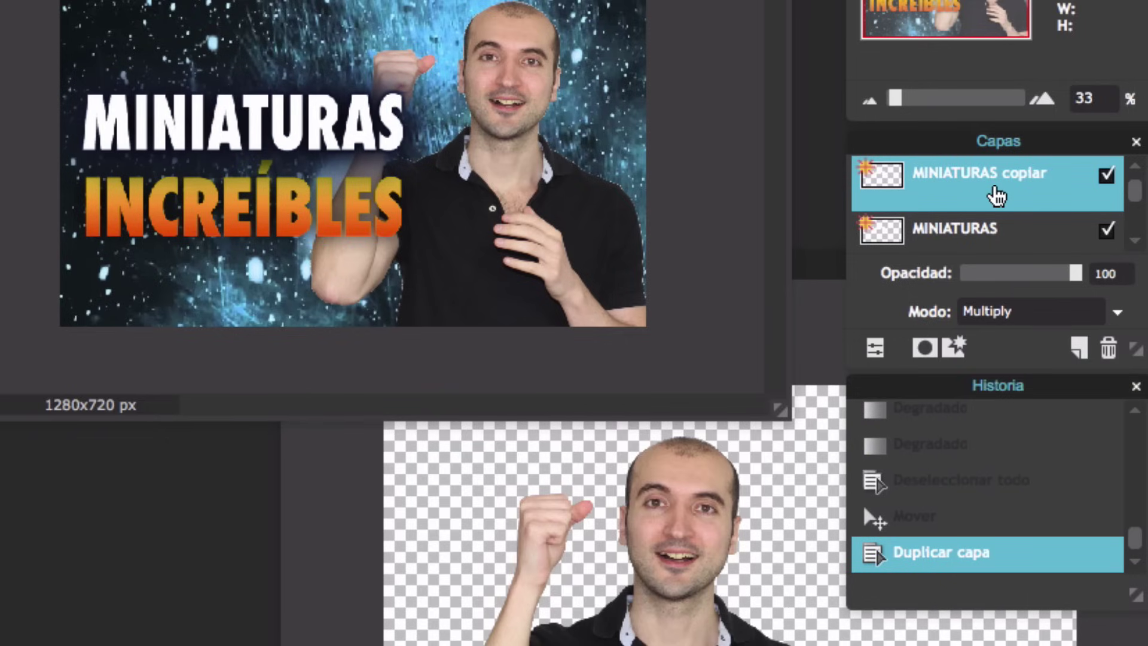
{"action": "right_click", "coordinate": [995, 190]}
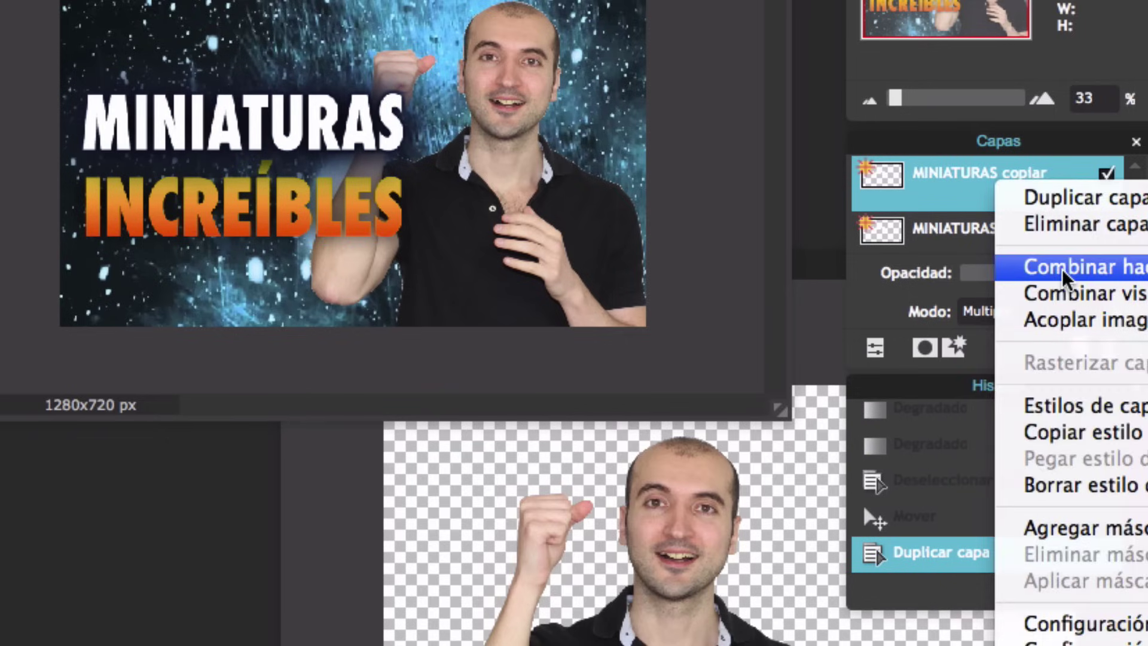
{"action": "left_click", "coordinate": [1066, 195]}
{"action": "right_click", "coordinate": [914, 187]}
{"action": "left_click", "coordinate": [1020, 263]}
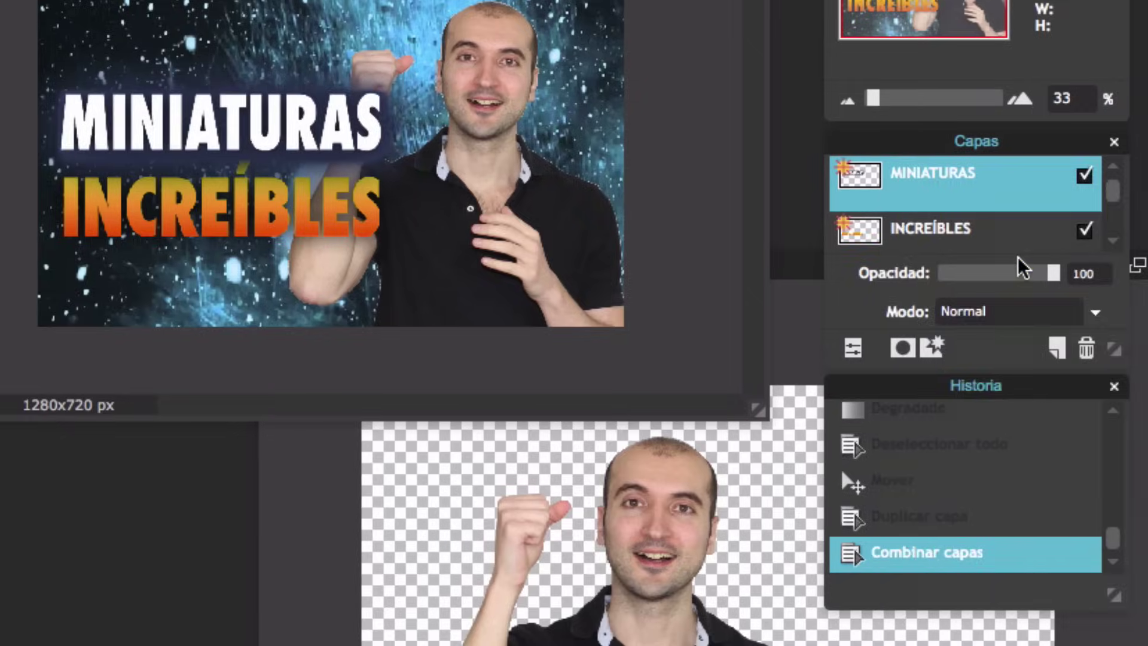
Nudge INCREÍBLES down-left, duplicate it, set the copy to Hardlight, and merge it down
{"action": "left_click", "coordinate": [973, 361]}
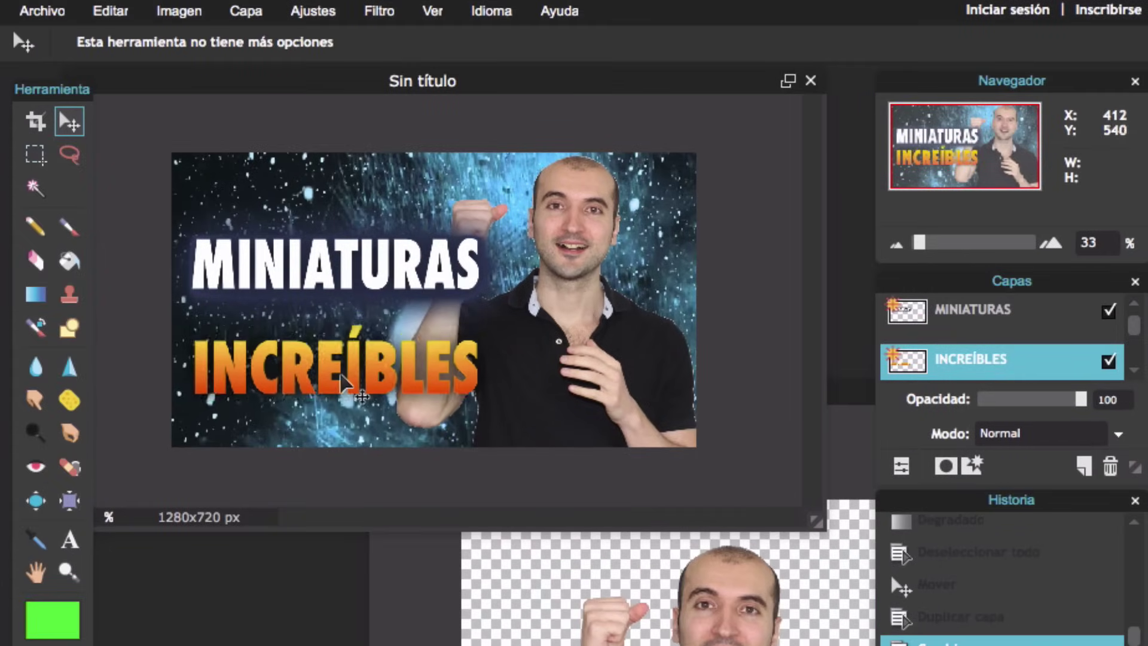
{"action": "left_click_drag", "start_coordinate": [341, 348], "coordinate": [338, 362]}
{"action": "left_click_drag", "start_coordinate": [1045, 382], "coordinate": [1086, 467]}
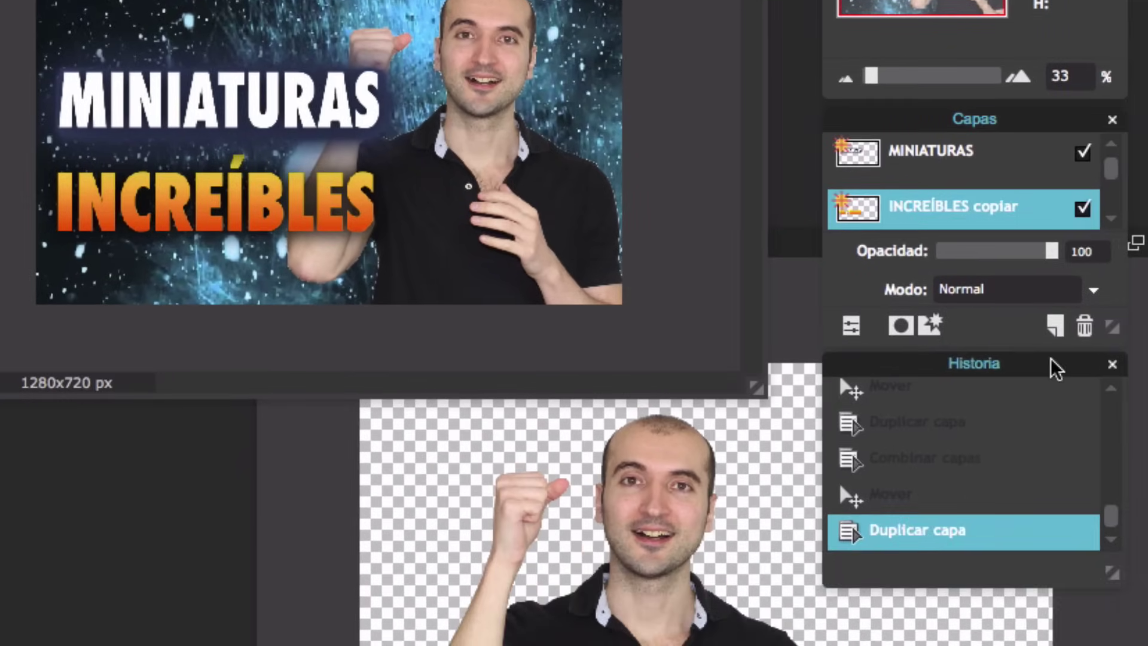
{"action": "mouse_move", "coordinate": [1051, 365]}
{"action": "left_mouse_down"}
{"action": "mouse_move", "coordinate": [1111, 337]}
{"action": "mouse_move", "coordinate": [1111, 480]}
{"action": "left_mouse_up"}
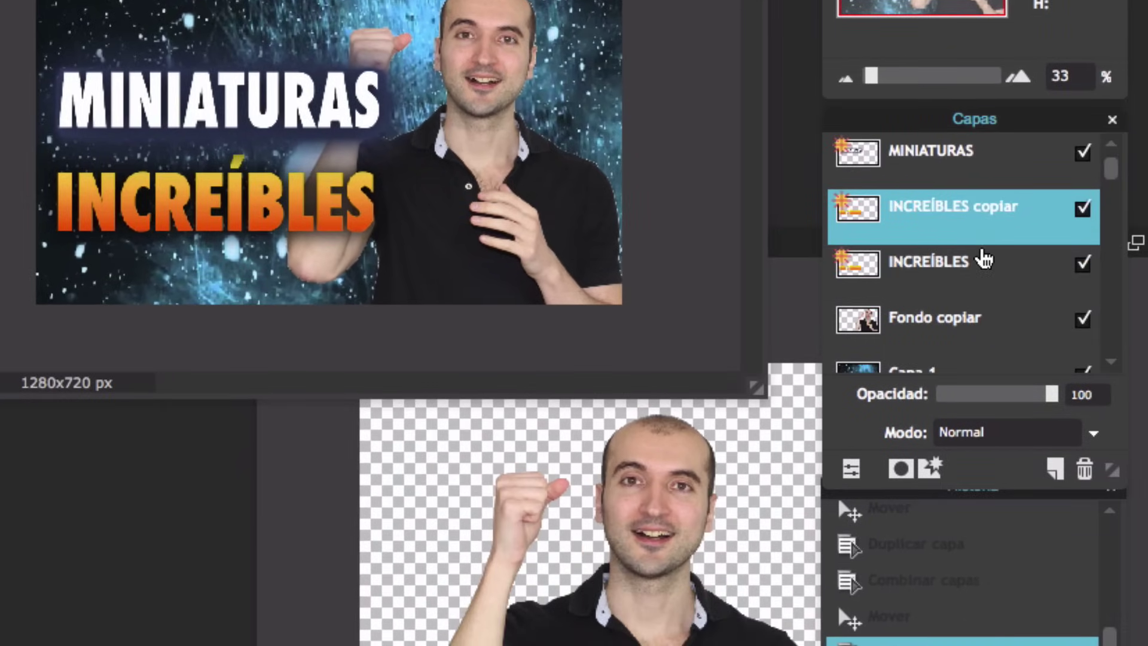
{"action": "left_click", "coordinate": [1093, 433]}
{"action": "left_click", "coordinate": [1046, 482]}
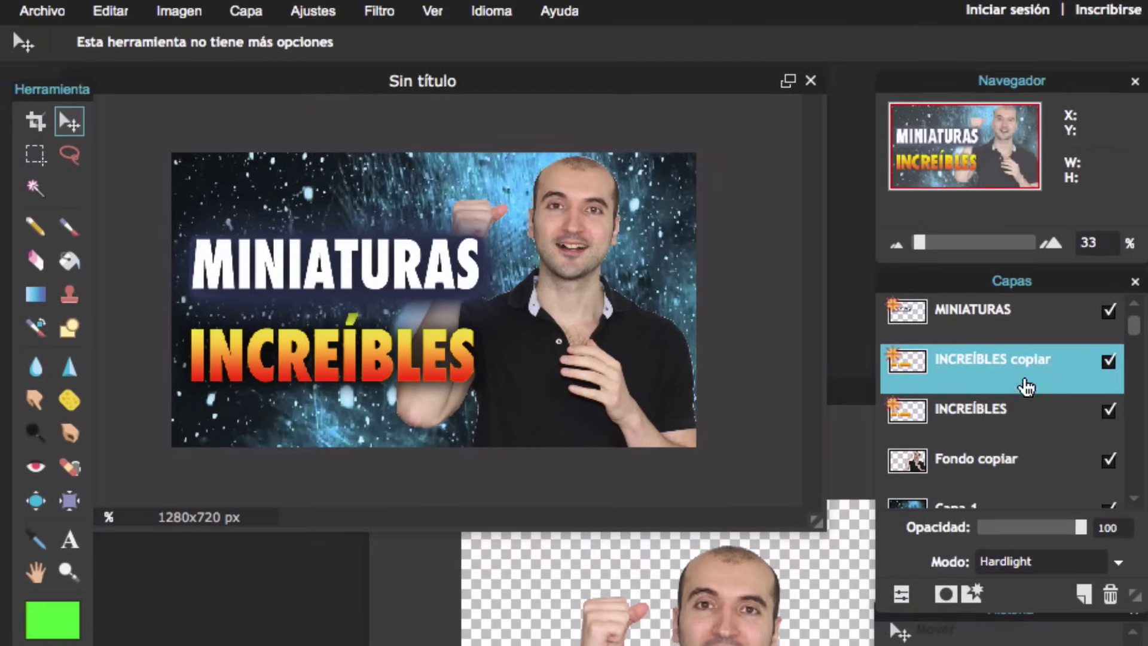
{"action": "right_click", "coordinate": [1023, 383]}
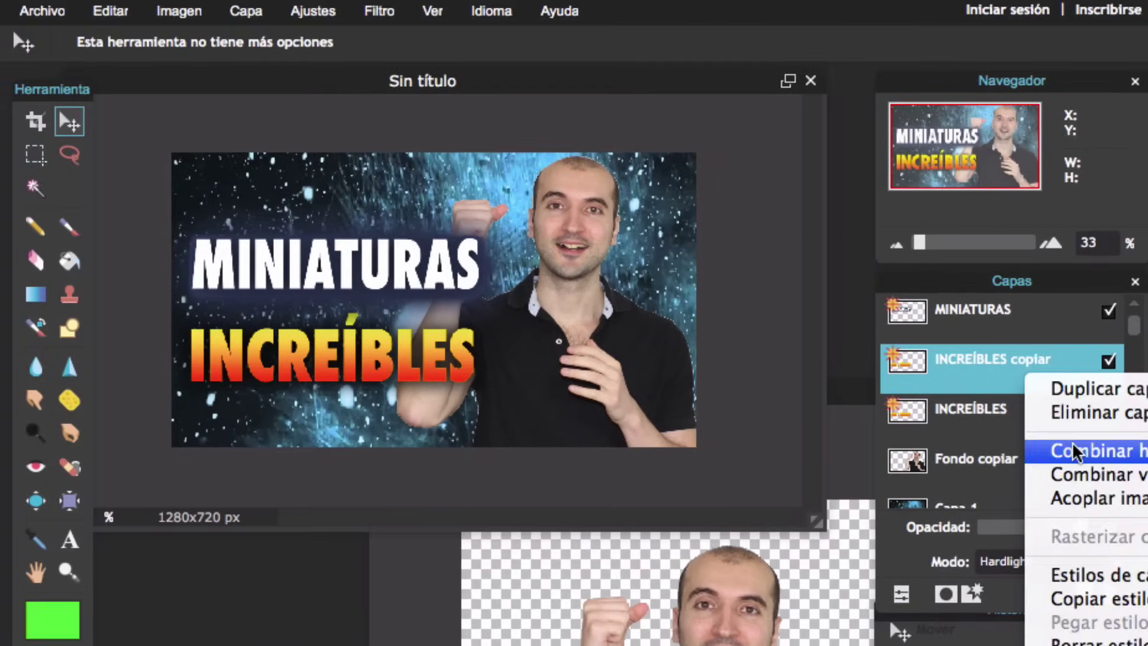
{"action": "left_click", "coordinate": [1070, 446]}
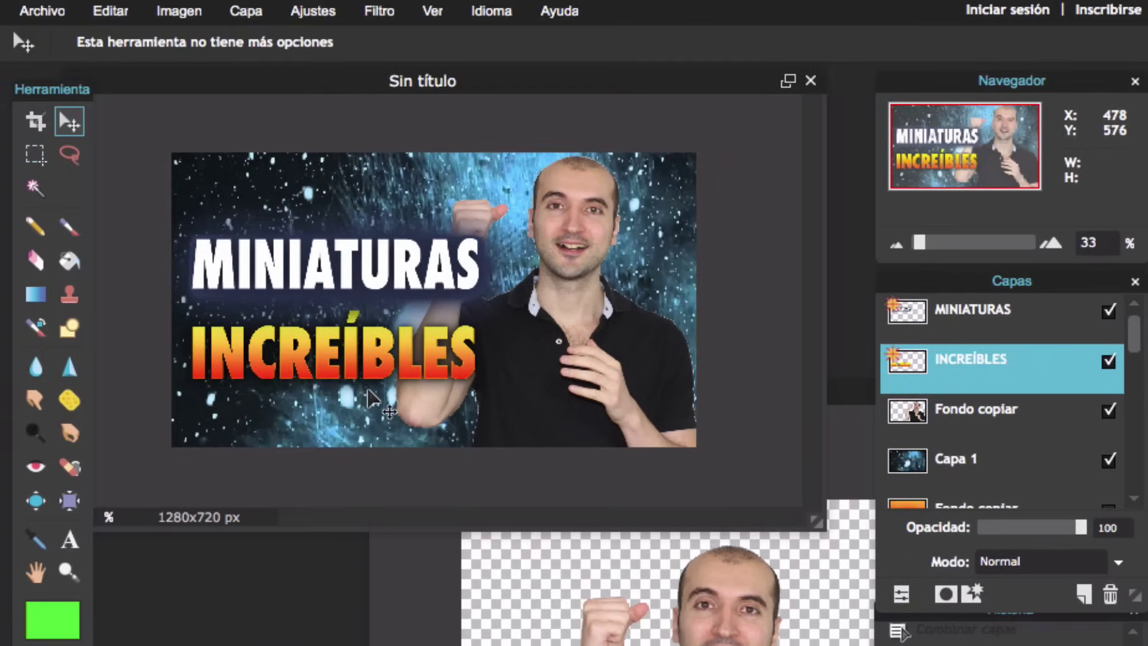
Apply a Curves adjustment to the Fondo copiar person layer, darkening its shadows
{"action": "left_click", "coordinate": [976, 425]}
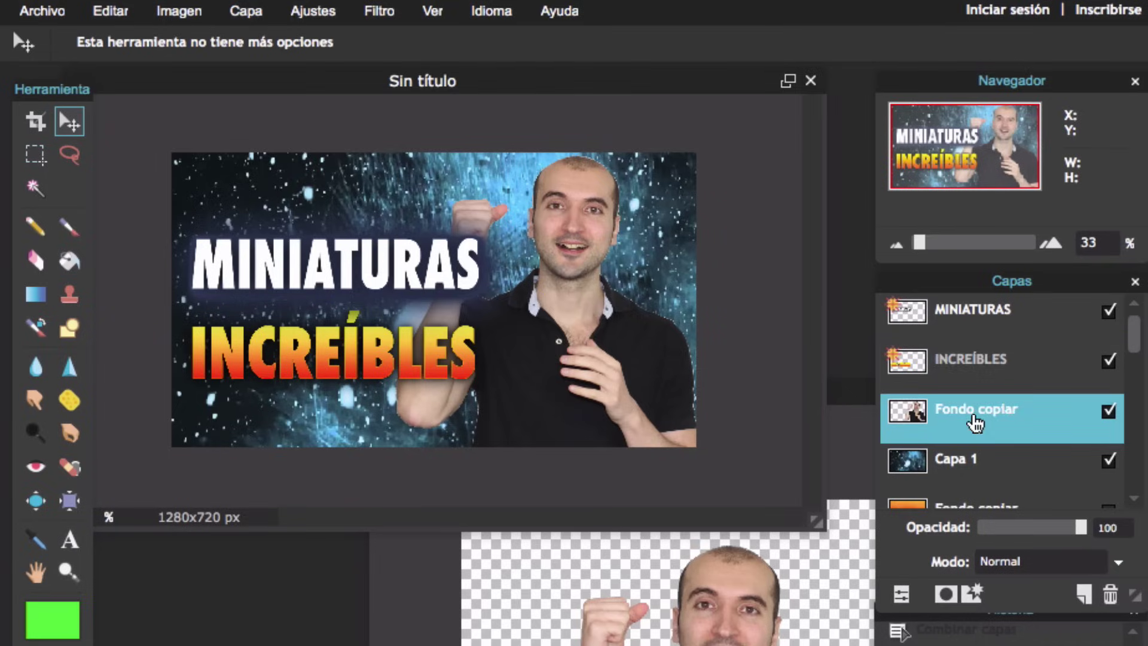
{"action": "left_click", "coordinate": [302, 18]}
{"action": "left_click", "coordinate": [319, 153]}
{"action": "left_click_drag", "start_coordinate": [811, 583], "coordinate": [813, 602]}
{"action": "mouse_move", "coordinate": [981, 437]}
{"action": "left_mouse_down"}
{"action": "mouse_move", "coordinate": [992, 443]}
{"action": "mouse_move", "coordinate": [967, 437]}
{"action": "left_mouse_up"}
{"action": "left_click_drag", "start_coordinate": [823, 589], "coordinate": [813, 602]}
{"action": "key", "text": "Return"}
Raise the person's brightness to 5 and saturation to 5
{"action": "left_click", "coordinate": [179, 11]}
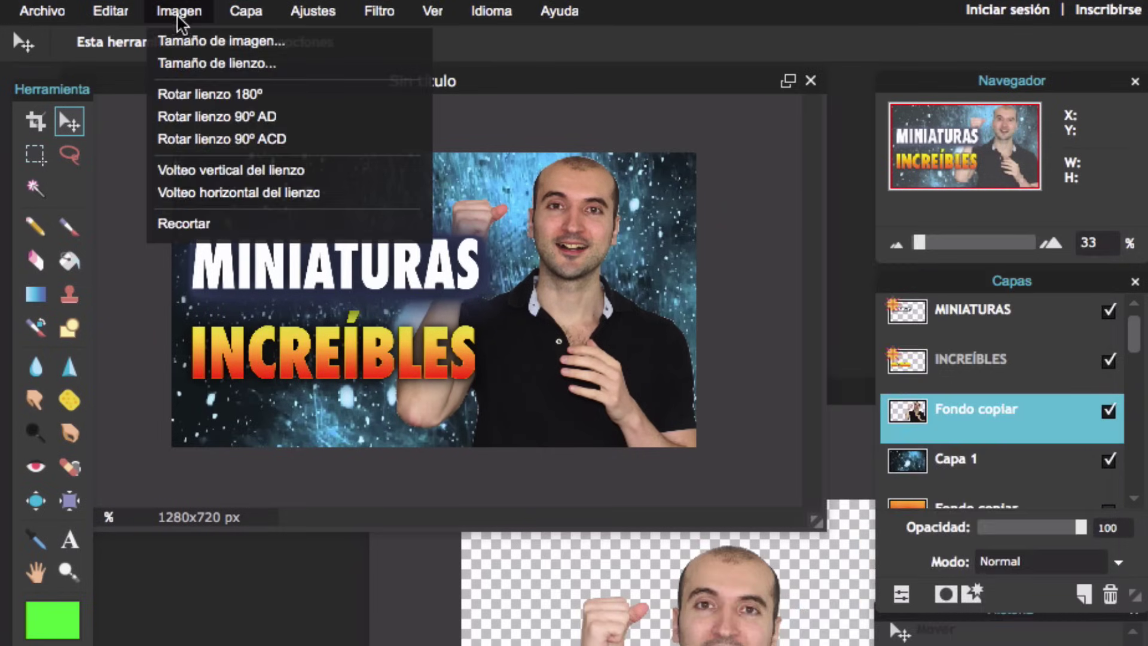
{"action": "left_click", "coordinate": [335, 38]}
{"action": "left_click_drag", "start_coordinate": [917, 363], "coordinate": [914, 362]}
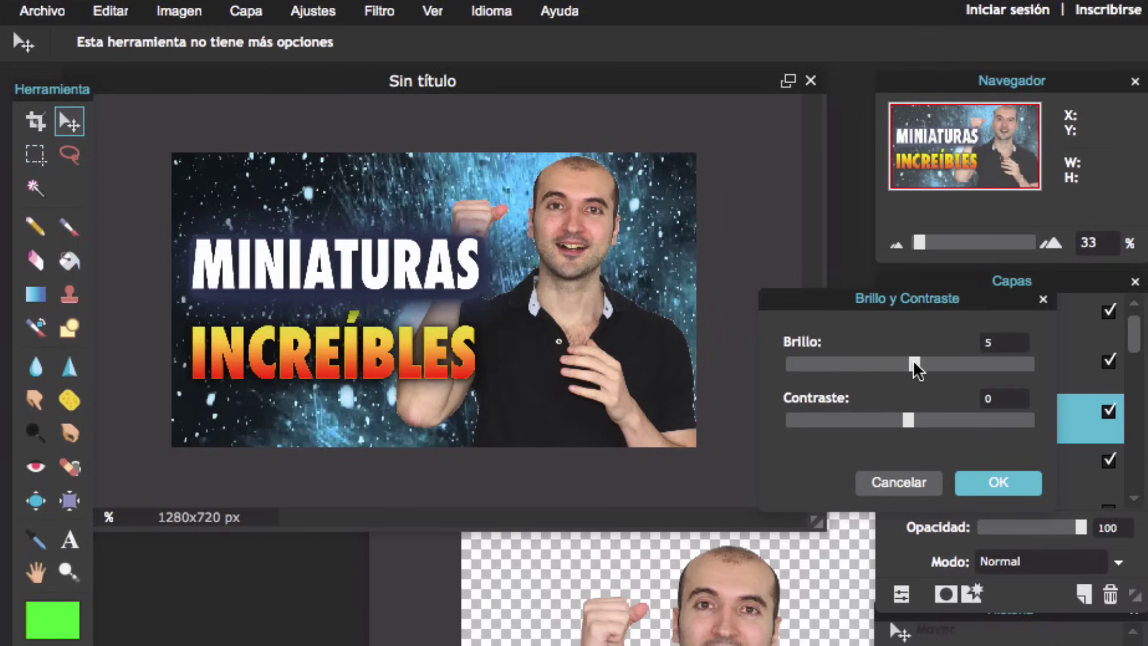
{"action": "left_click", "coordinate": [998, 482]}
{"action": "left_click", "coordinate": [179, 11]}
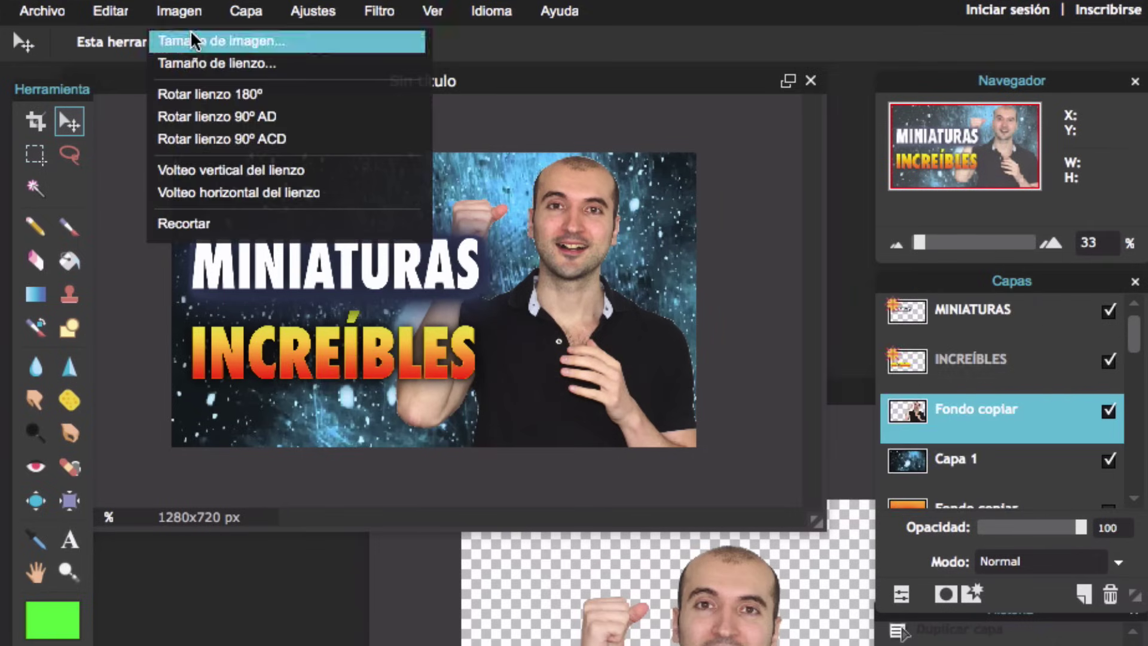
{"action": "left_click", "coordinate": [335, 59]}
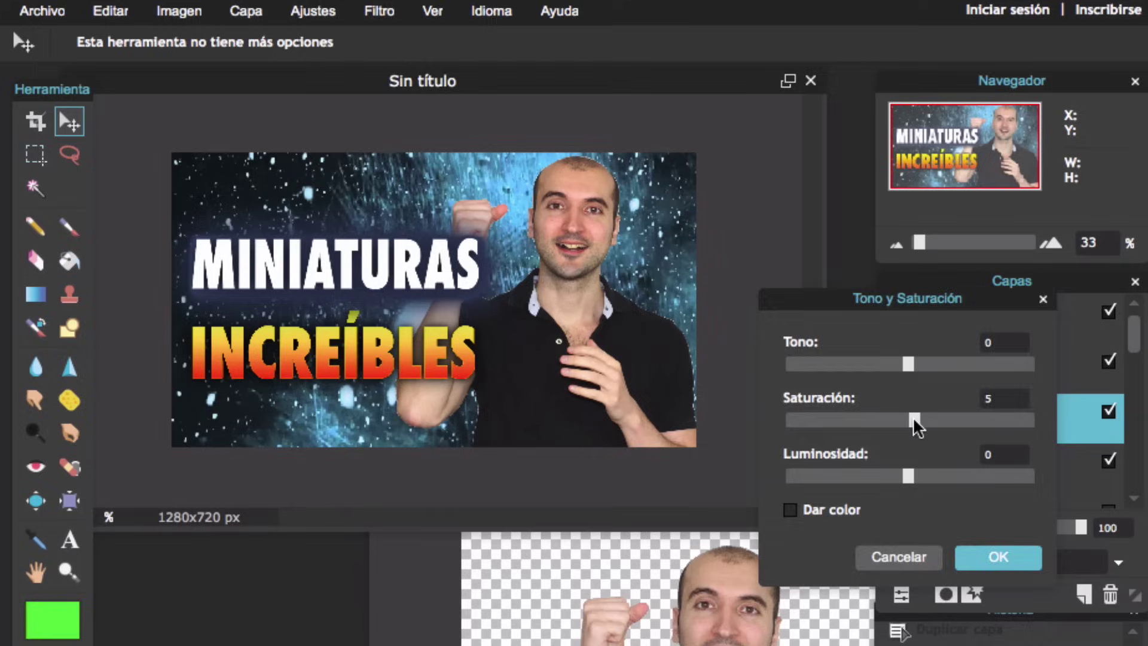
{"action": "left_click", "coordinate": [1021, 561]}
Hide the blue Fondo copiar and Capa 2 backgrounds, keeping Capa 1 and the orange layer visible
{"action": "scroll", "coordinate": [1005, 419], "scroll_direction": "down", "scroll_amount": 2}
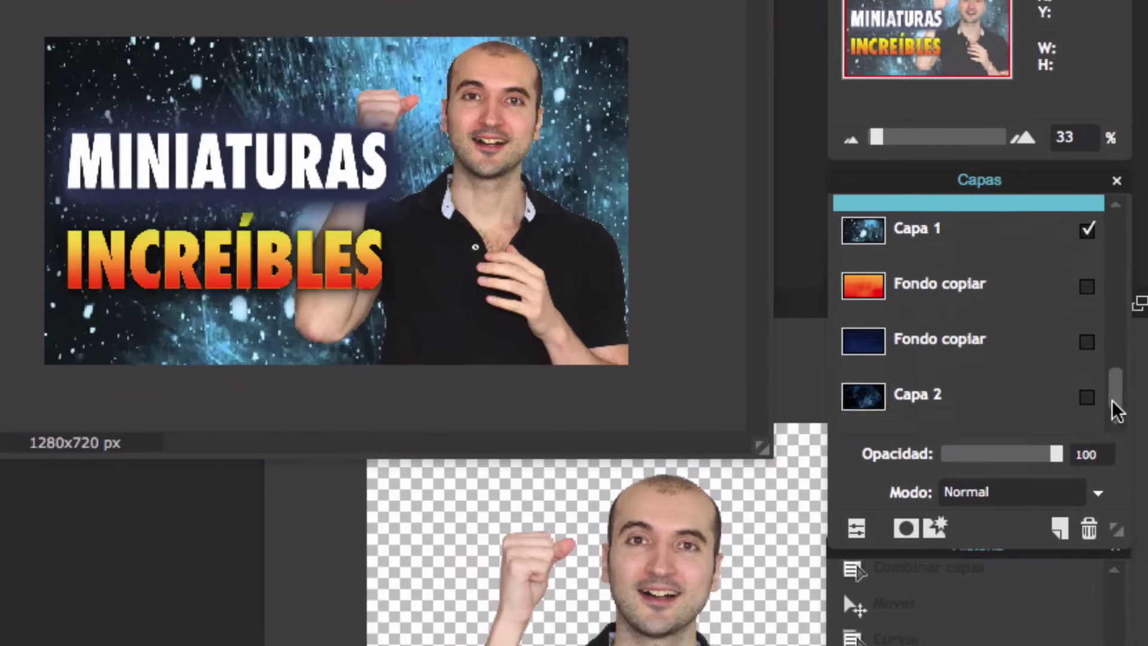
{"action": "left_click", "coordinate": [985, 287]}
{"action": "left_click", "coordinate": [982, 316]}
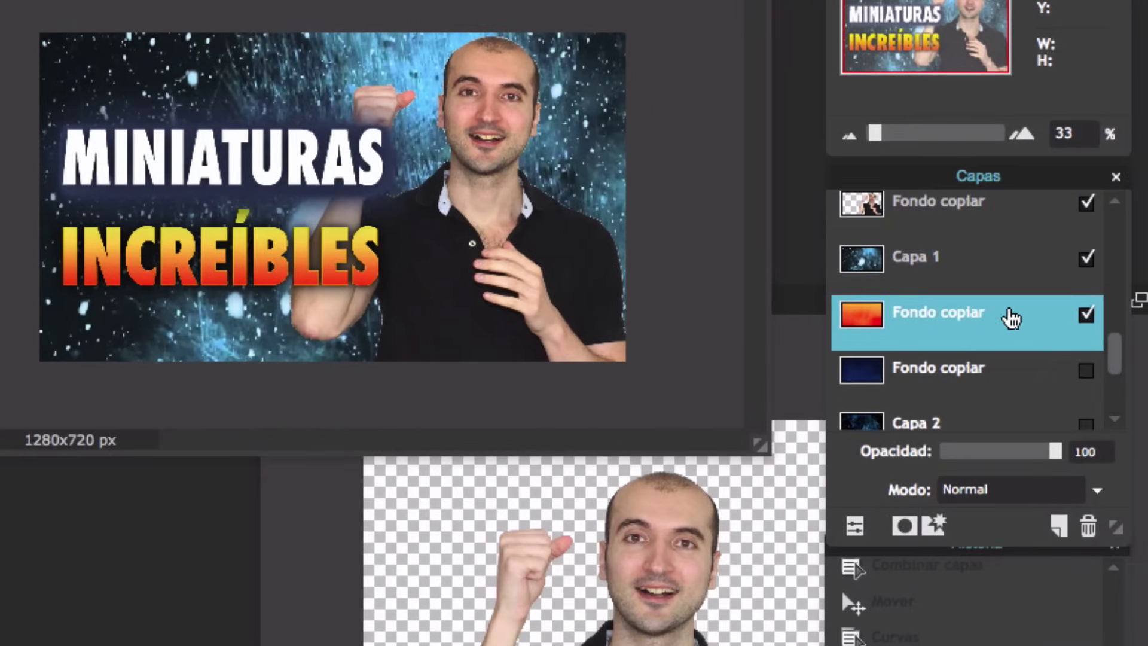
{"action": "left_click", "coordinate": [954, 261]}
{"action": "left_click", "coordinate": [1086, 259]}
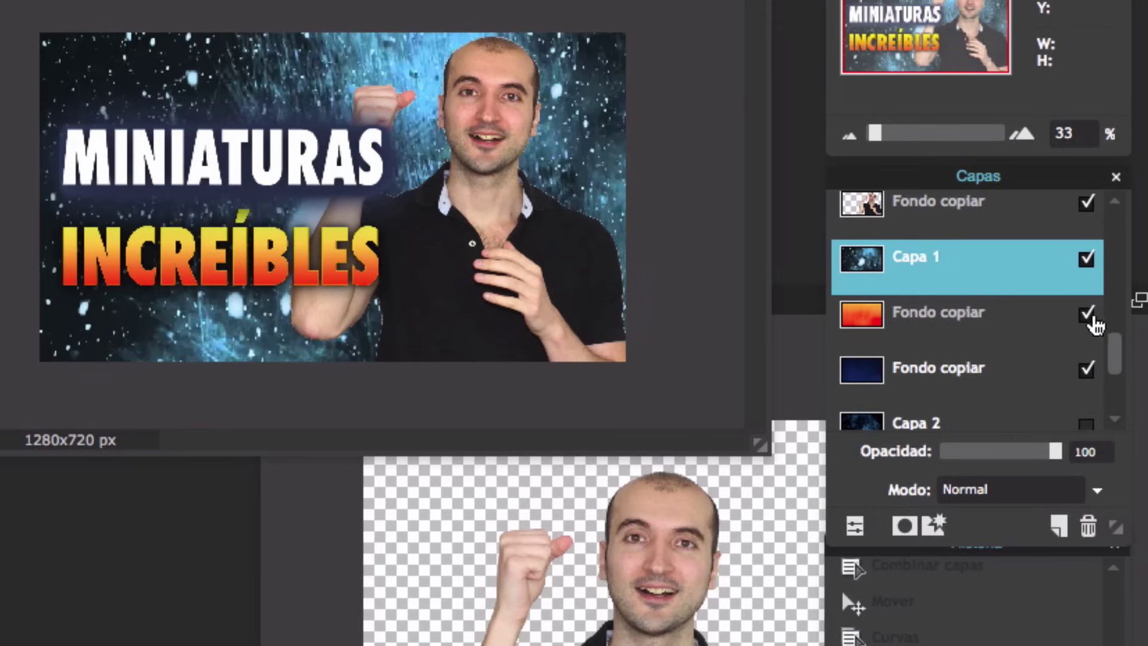
{"action": "left_click", "coordinate": [1086, 259]}
{"action": "left_click", "coordinate": [1086, 369]}
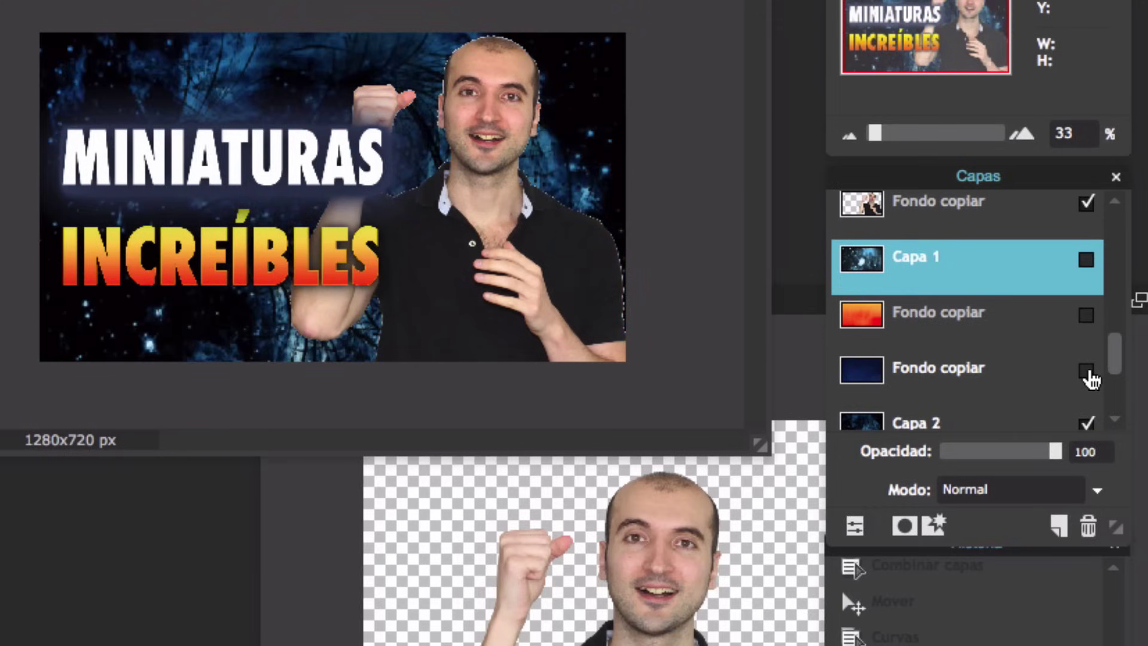
{"action": "left_click", "coordinate": [1087, 424]}
{"action": "left_click", "coordinate": [1086, 259]}
Try Hardlight, Lighten, Multiply and Overlay blend modes on Capa 1, settling on Subtract
{"action": "scroll", "coordinate": [1084, 333], "scroll_direction": "up", "scroll_amount": 1}
{"action": "left_click", "coordinate": [1097, 490]}
{"action": "left_click", "coordinate": [1058, 540]}
{"action": "left_click", "coordinate": [1097, 490]}
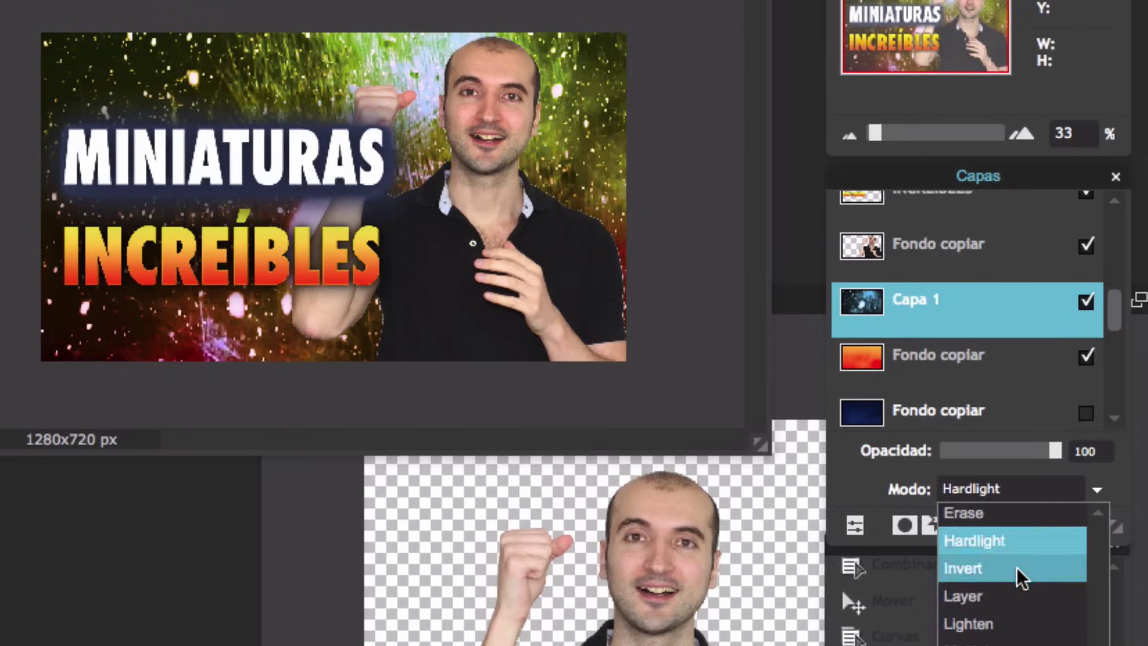
{"action": "left_click", "coordinate": [1017, 622]}
{"action": "left_click", "coordinate": [1097, 490]}
{"action": "left_click", "coordinate": [1070, 585]}
{"action": "left_click", "coordinate": [1097, 490]}
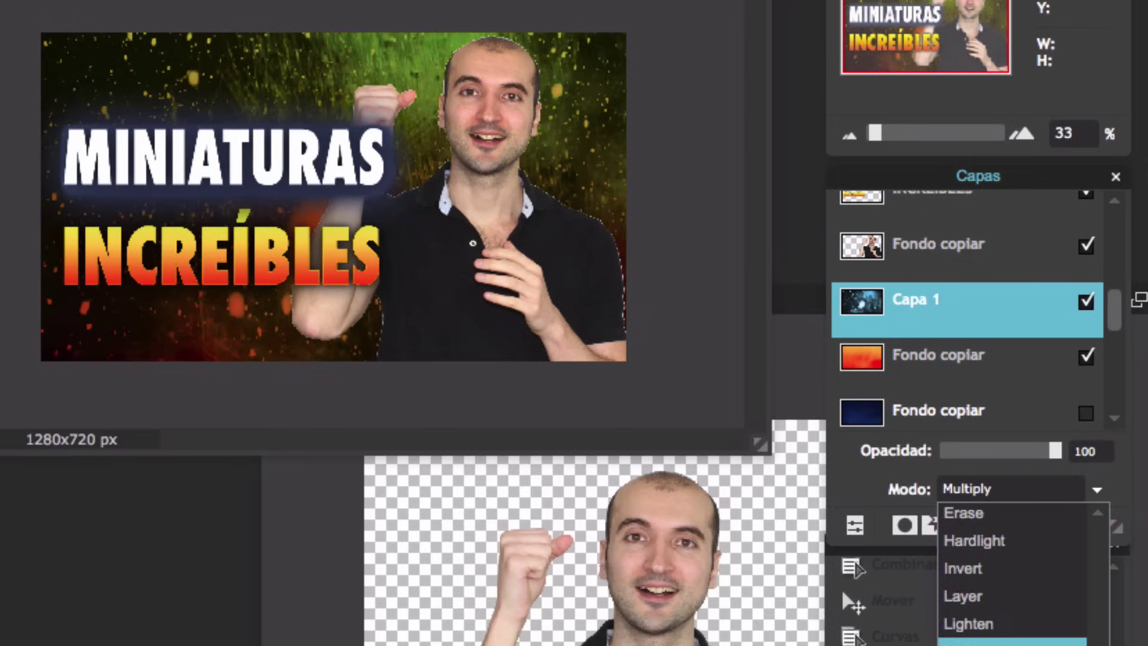
{"action": "left_click", "coordinate": [1074, 516]}
{"action": "left_click", "coordinate": [1100, 489]}
{"action": "left_click", "coordinate": [1017, 634]}
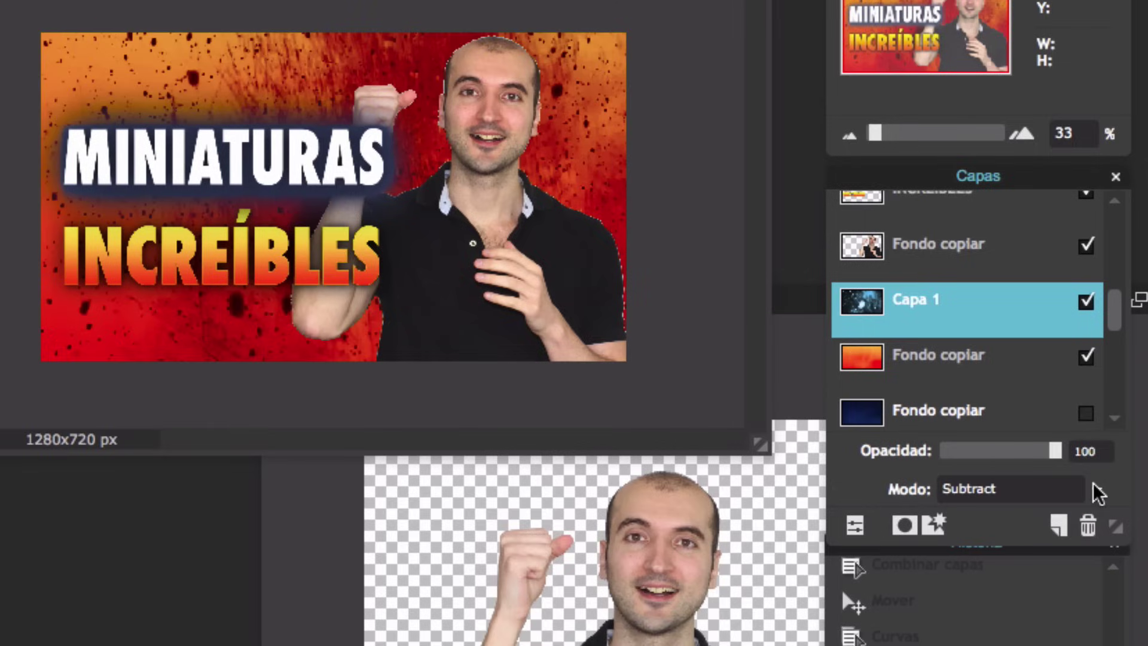
{"action": "left_click", "coordinate": [1097, 491]}
{"action": "left_click", "coordinate": [1037, 541]}
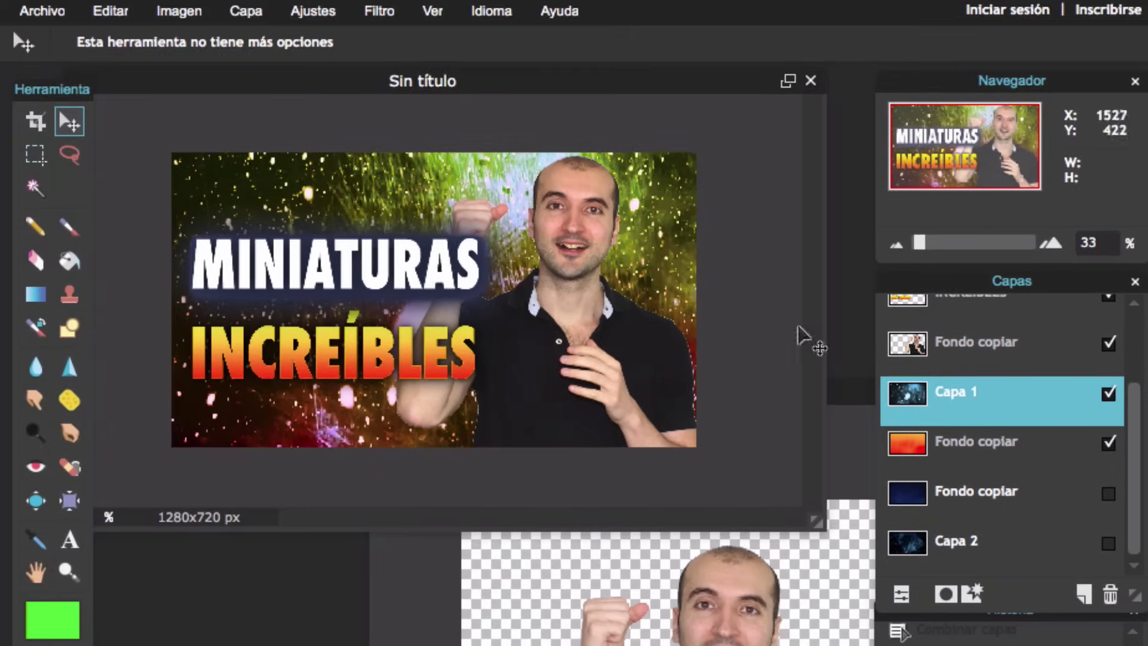
Darken the background with a Curves adjustment, pulling the upper curve down
{"action": "left_click", "coordinate": [313, 10]}
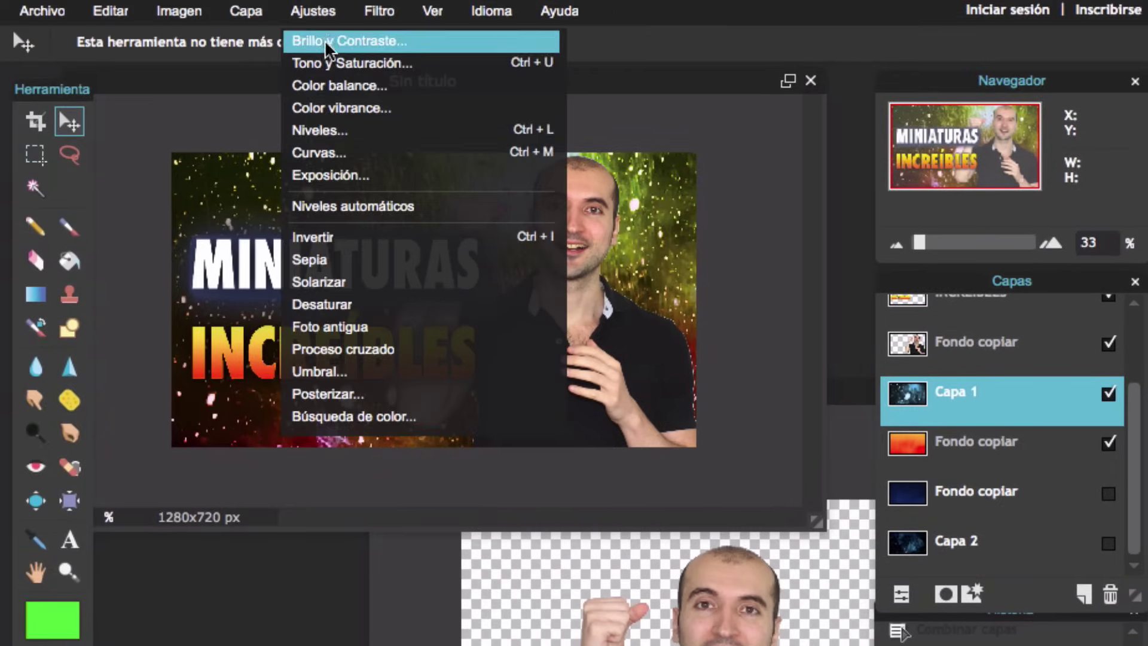
{"action": "left_click", "coordinate": [317, 152]}
{"action": "left_click_drag", "start_coordinate": [846, 251], "coordinate": [904, 201]}
{"action": "left_click", "coordinate": [867, 538]}
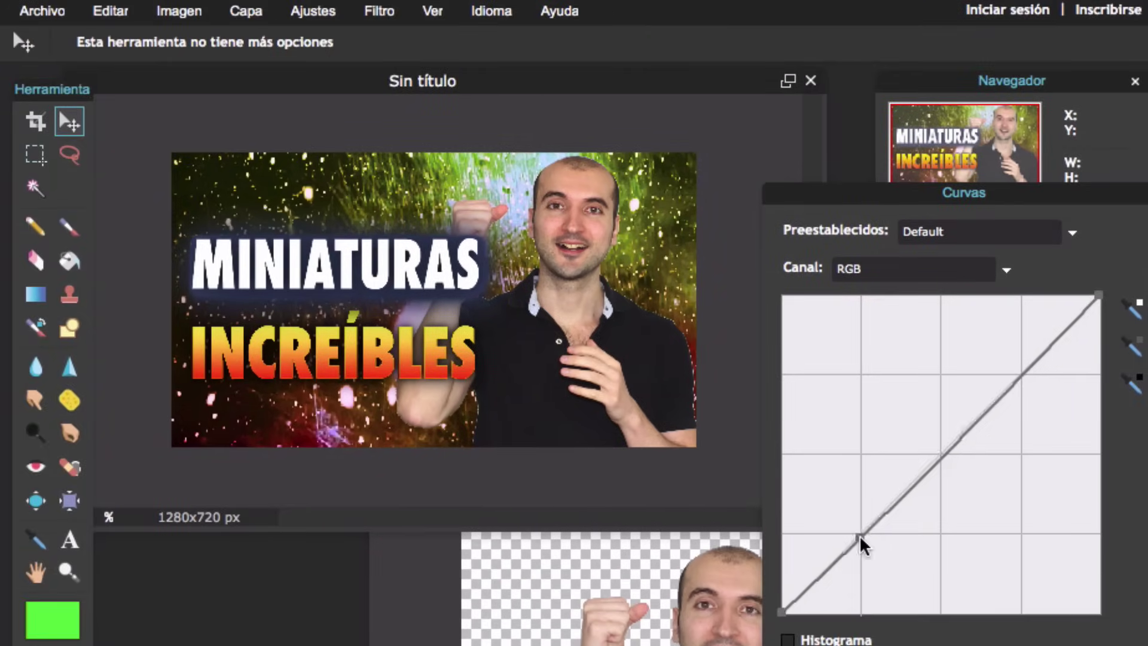
{"action": "left_click_drag", "start_coordinate": [864, 539], "coordinate": [855, 523]}
{"action": "left_click_drag", "start_coordinate": [1021, 360], "coordinate": [1034, 388]}
{"action": "key", "text": "Return"}
Try the Resplandor de glamour filter, then undo it from History
{"action": "left_click", "coordinate": [379, 12]}
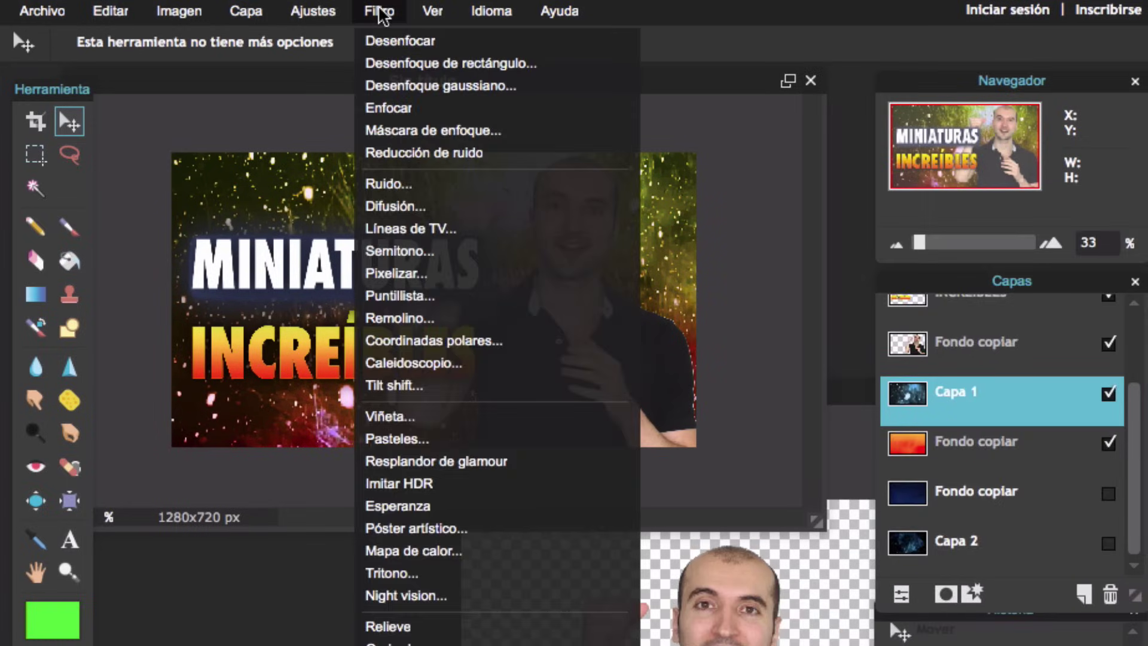
{"action": "left_click", "coordinate": [458, 464]}
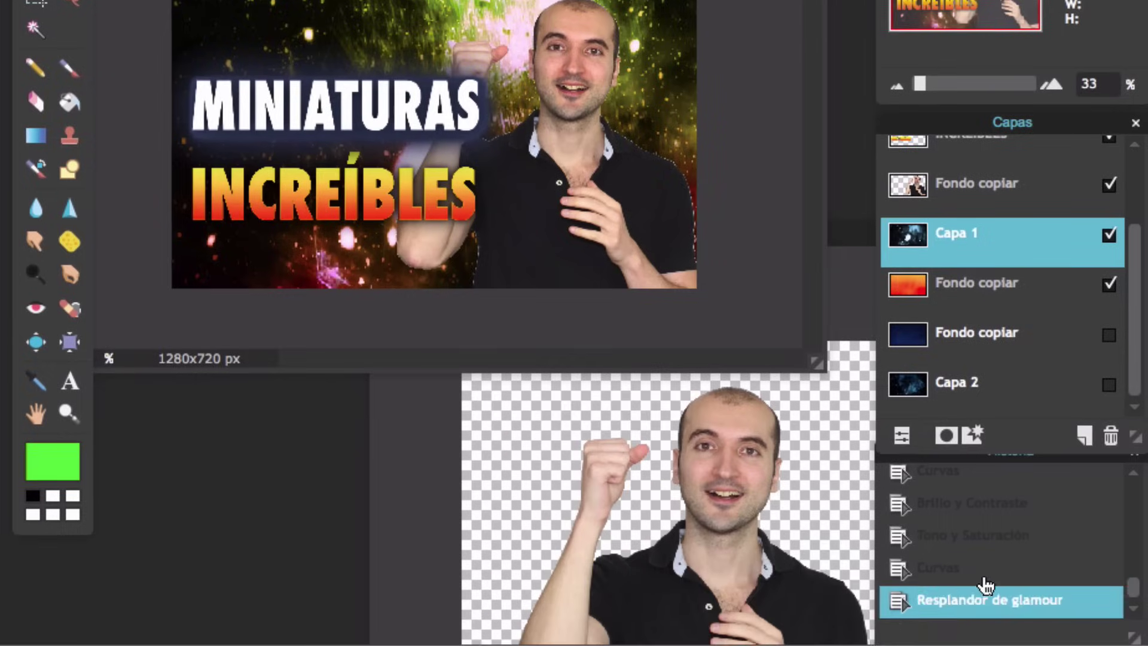
{"action": "left_click", "coordinate": [969, 589]}
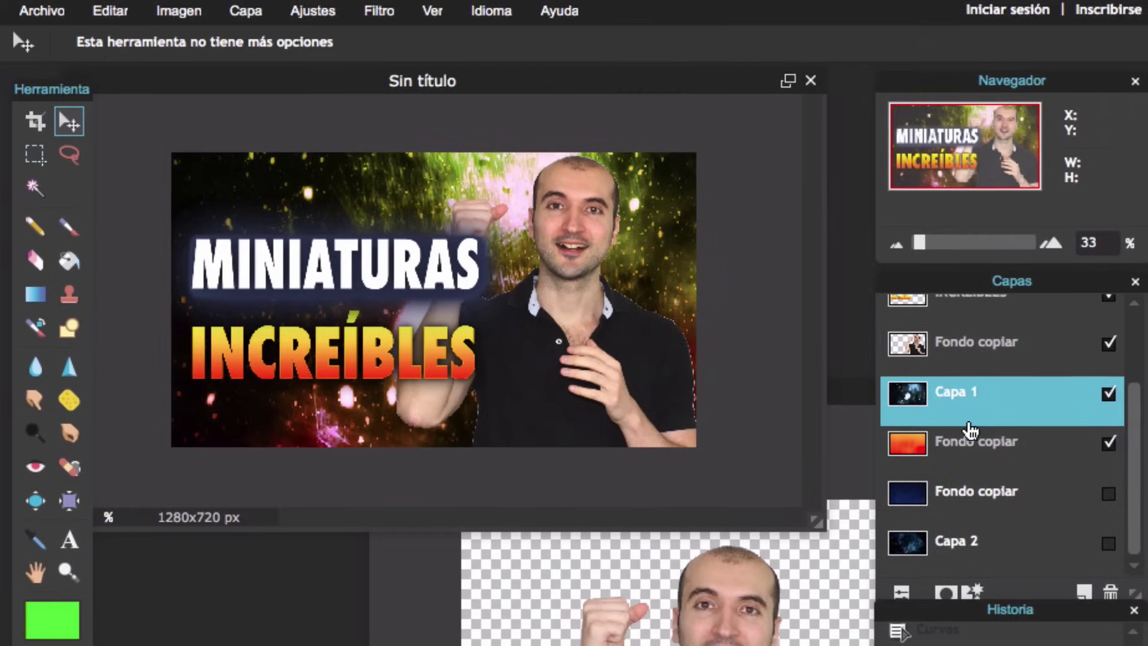
Move the person to the left and both title lines to the right, aligned
{"action": "left_click", "coordinate": [984, 353]}
{"action": "left_click_drag", "start_coordinate": [1134, 398], "coordinate": [1135, 323]}
{"action": "left_click", "coordinate": [981, 311]}
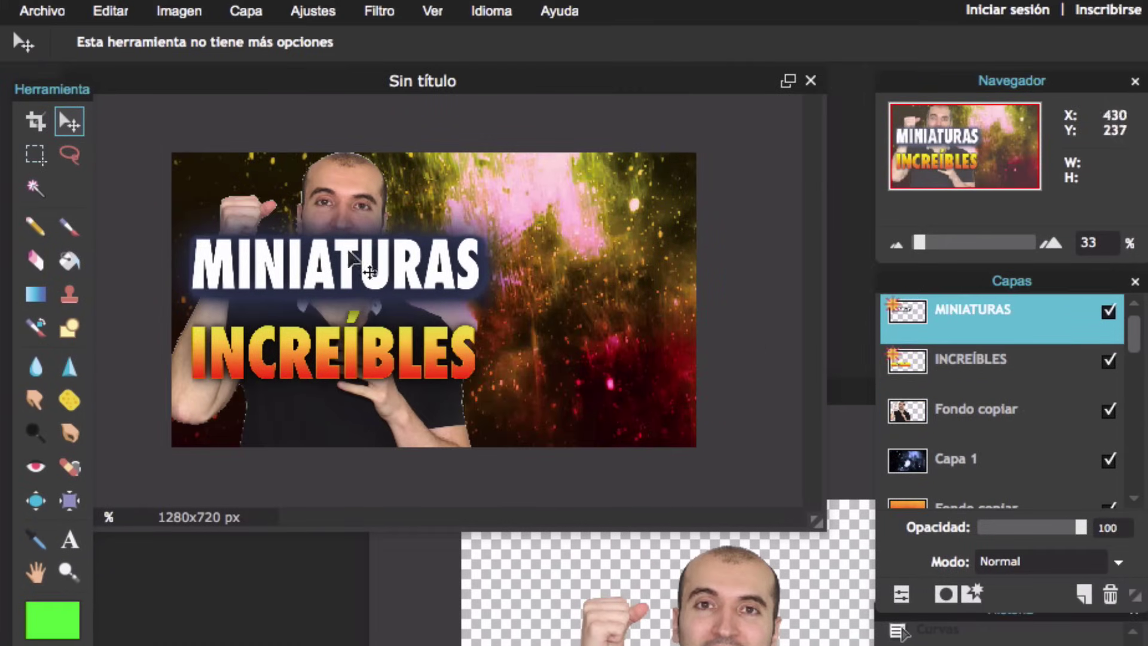
{"action": "left_click_drag", "start_coordinate": [335, 266], "coordinate": [527, 251]}
{"action": "left_click", "coordinate": [987, 359]}
{"action": "mouse_move", "coordinate": [412, 366]}
{"action": "left_mouse_down"}
{"action": "mouse_move", "coordinate": [618, 353]}
{"action": "mouse_move", "coordinate": [607, 345]}
{"action": "left_mouse_up"}
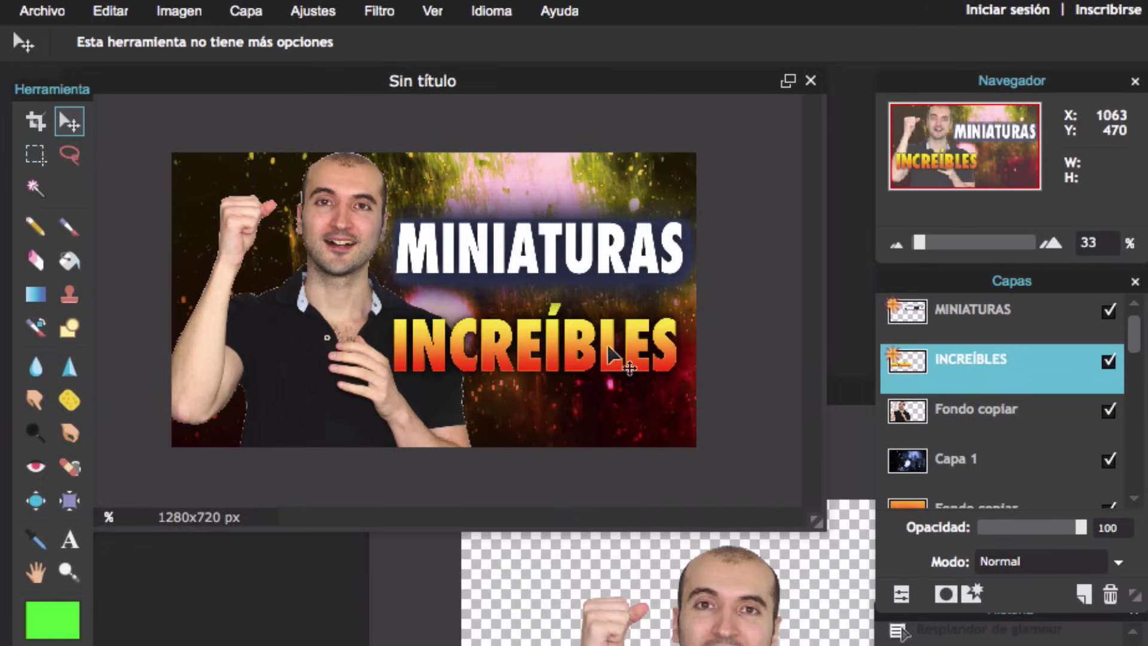
{"action": "left_click_drag", "start_coordinate": [508, 251], "coordinate": [506, 263]}
{"action": "left_click", "coordinate": [42, 11]}
Open ytb.png and drag the YouTube logo into the thumbnail, then close the separate image
{"action": "left_click", "coordinate": [78, 60]}
{"action": "left_click", "coordinate": [206, 88]}
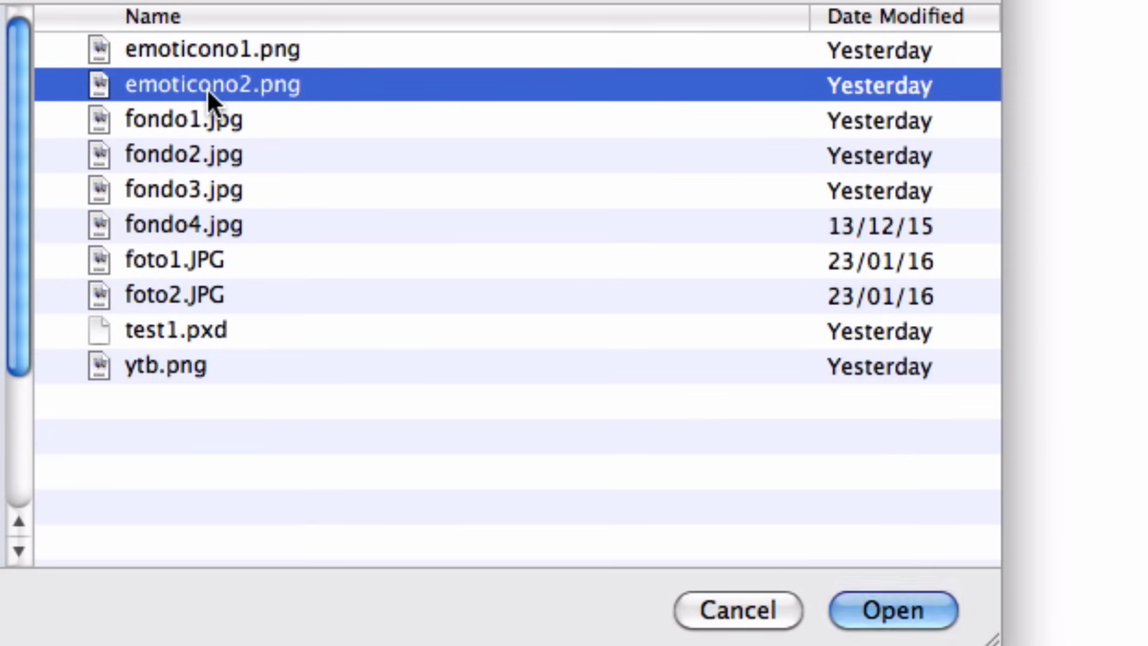
{"action": "double_click", "coordinate": [158, 366]}
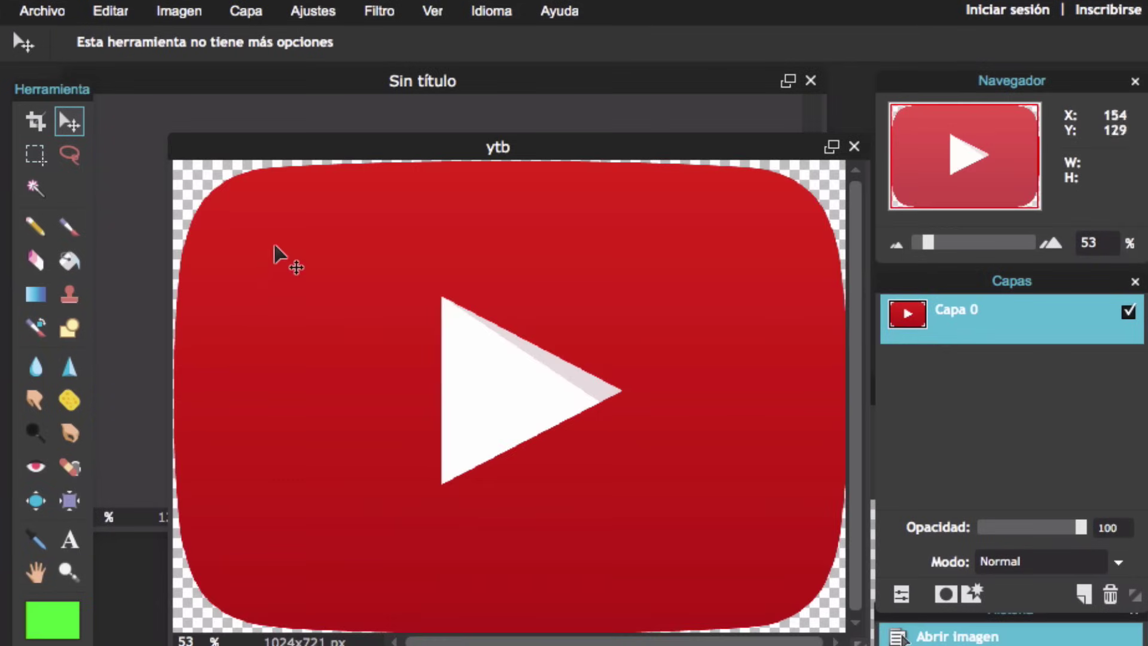
{"action": "left_click_drag", "start_coordinate": [554, 151], "coordinate": [684, 395]}
{"action": "left_click_drag", "start_coordinate": [899, 327], "coordinate": [563, 315]}
{"action": "left_click", "coordinate": [449, 389]}
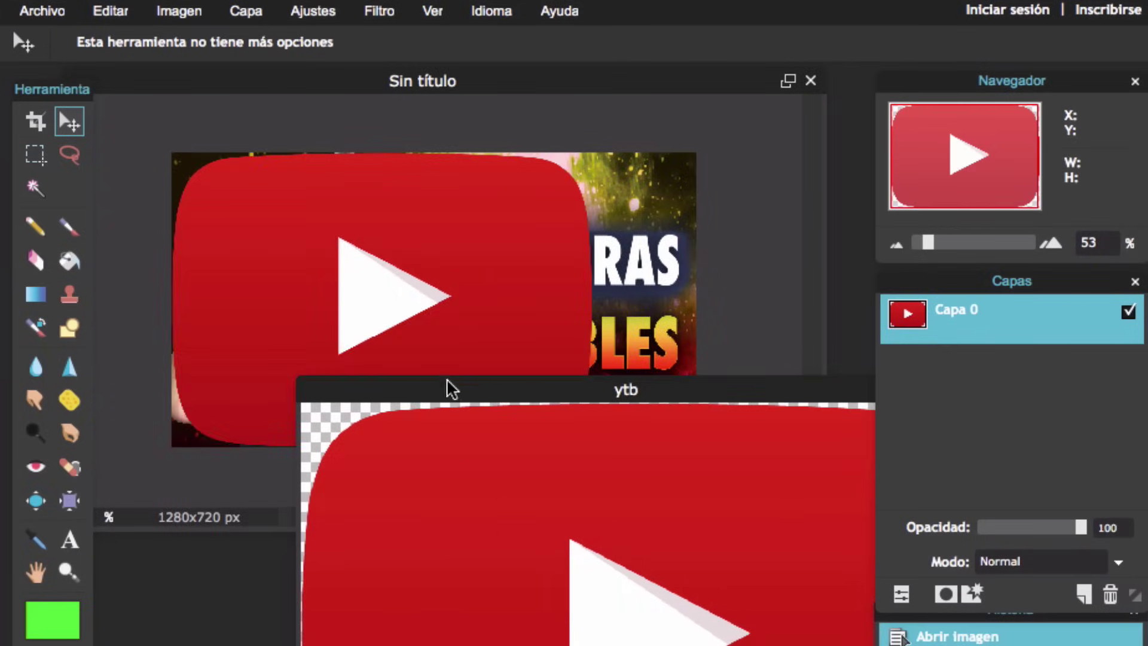
{"action": "left_click_drag", "start_coordinate": [449, 390], "coordinate": [243, 238]}
{"action": "left_click", "coordinate": [764, 238]}
Place the logo on the right beneath the person, shrink and duplicate it, and tilt the title lines
{"action": "left_click_drag", "start_coordinate": [422, 408], "coordinate": [608, 368]}
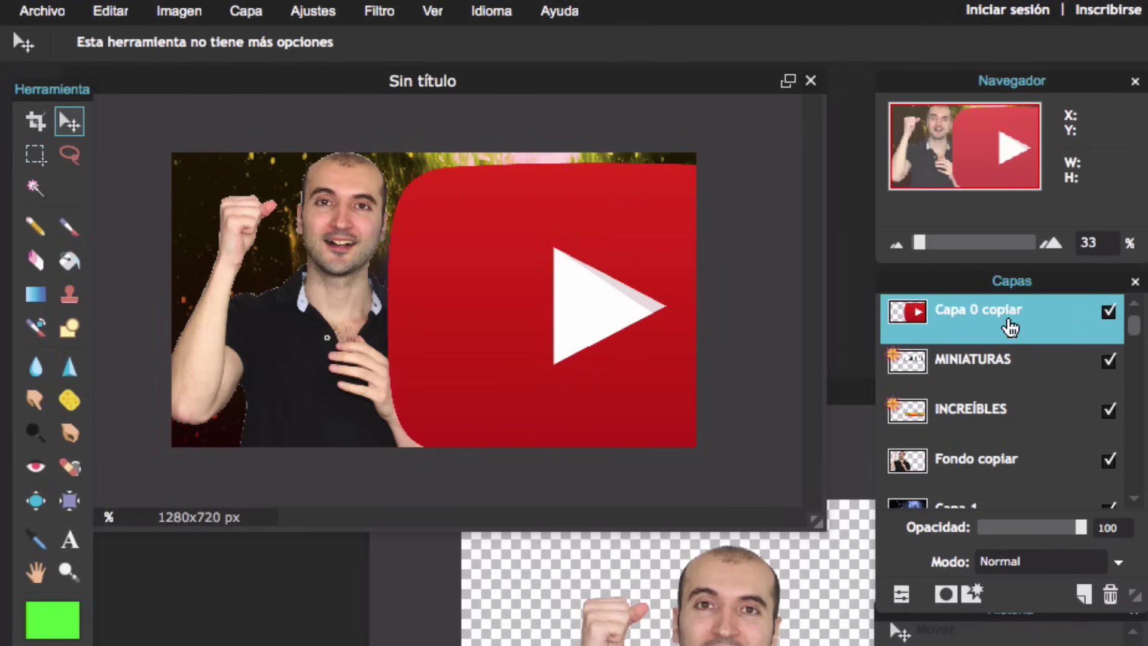
{"action": "left_click_drag", "start_coordinate": [1010, 327], "coordinate": [1010, 476]}
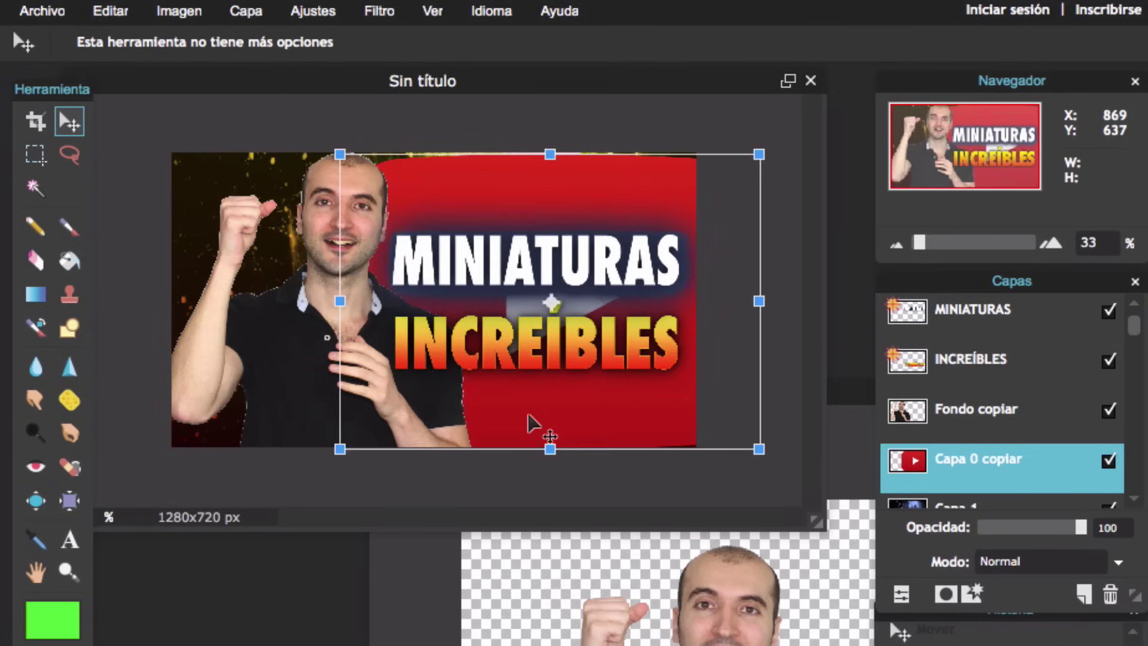
{"action": "left_click_drag", "start_coordinate": [340, 154], "coordinate": [412, 217]}
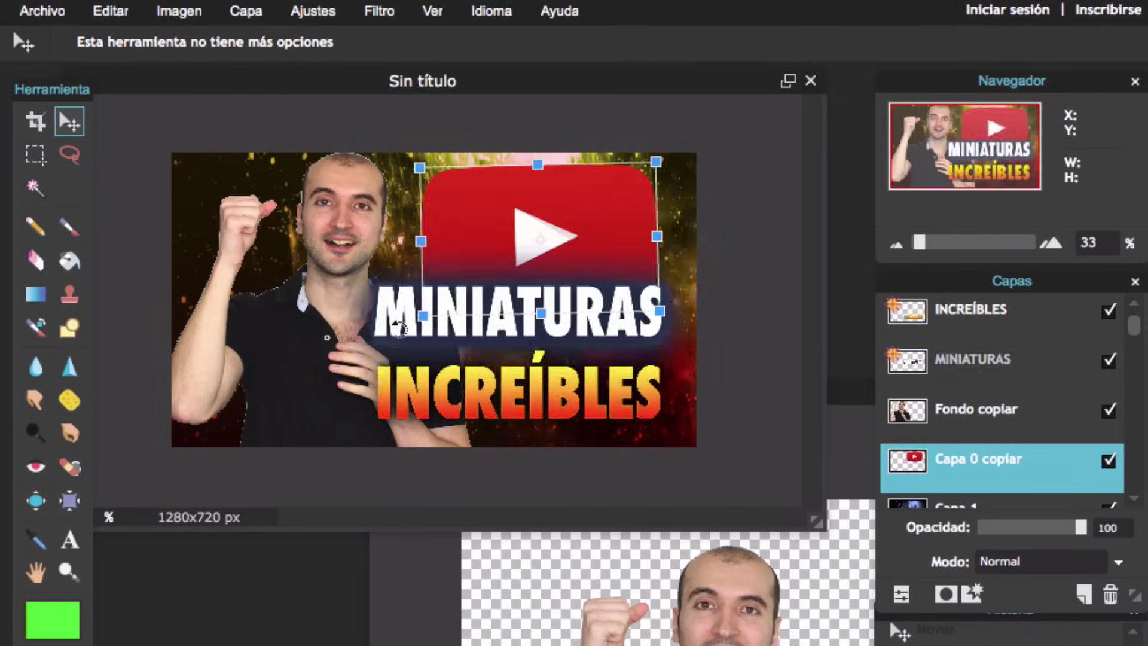
{"action": "left_click_drag", "start_coordinate": [644, 232], "coordinate": [632, 251]}
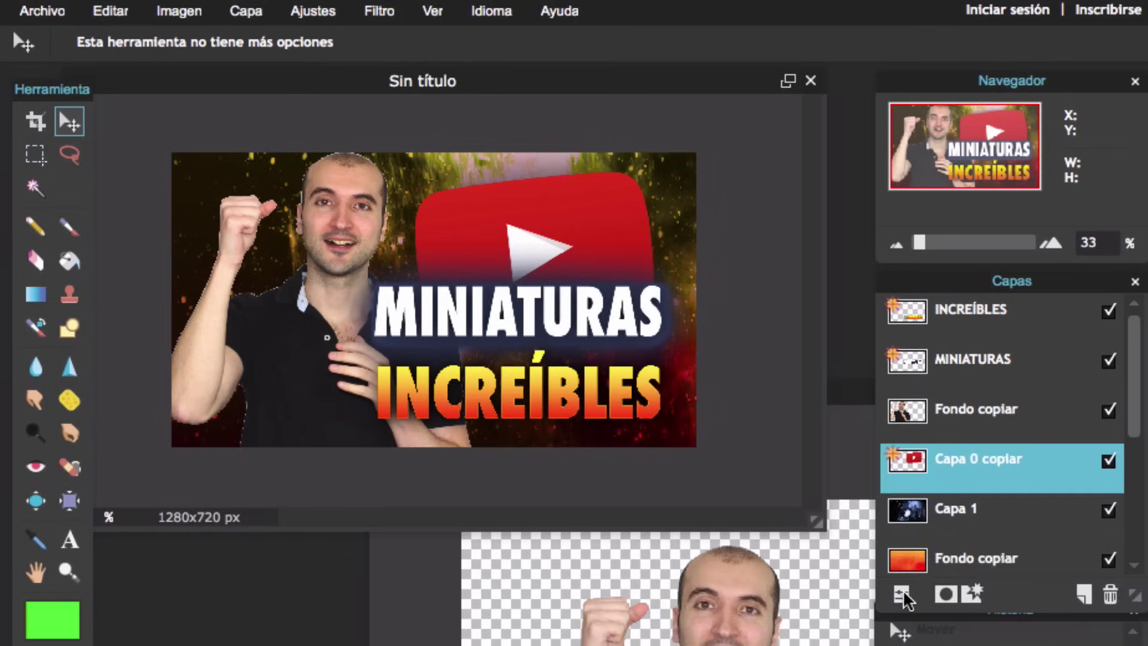
{"action": "left_click_drag", "start_coordinate": [1071, 571], "coordinate": [1083, 600]}
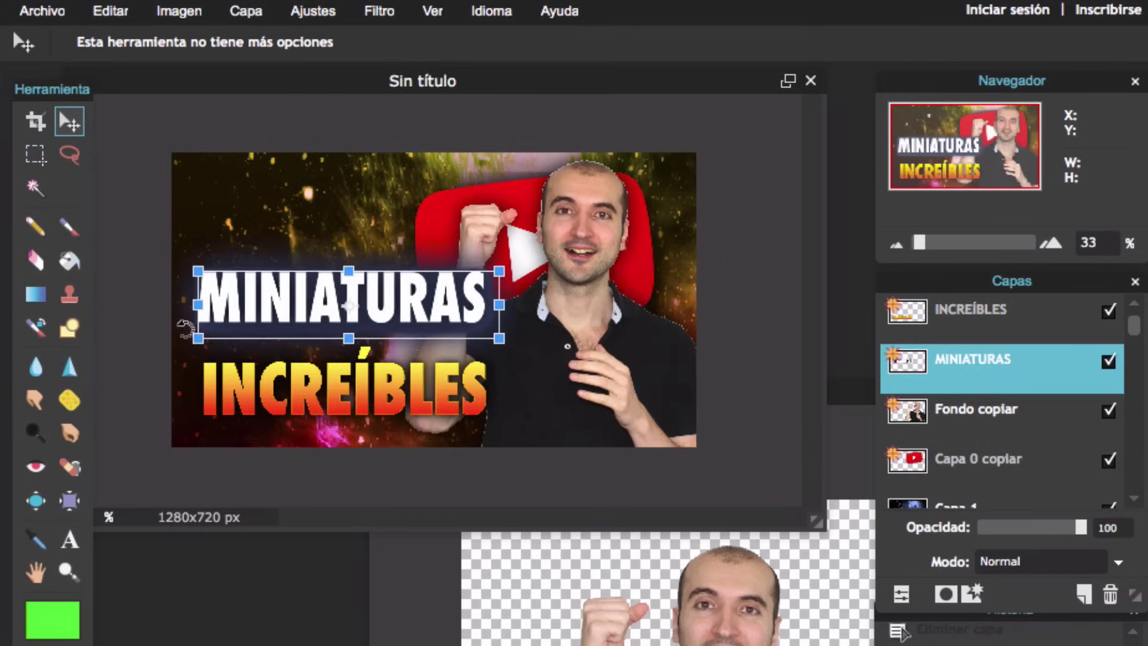
{"action": "left_click_drag", "start_coordinate": [186, 329], "coordinate": [182, 389]}
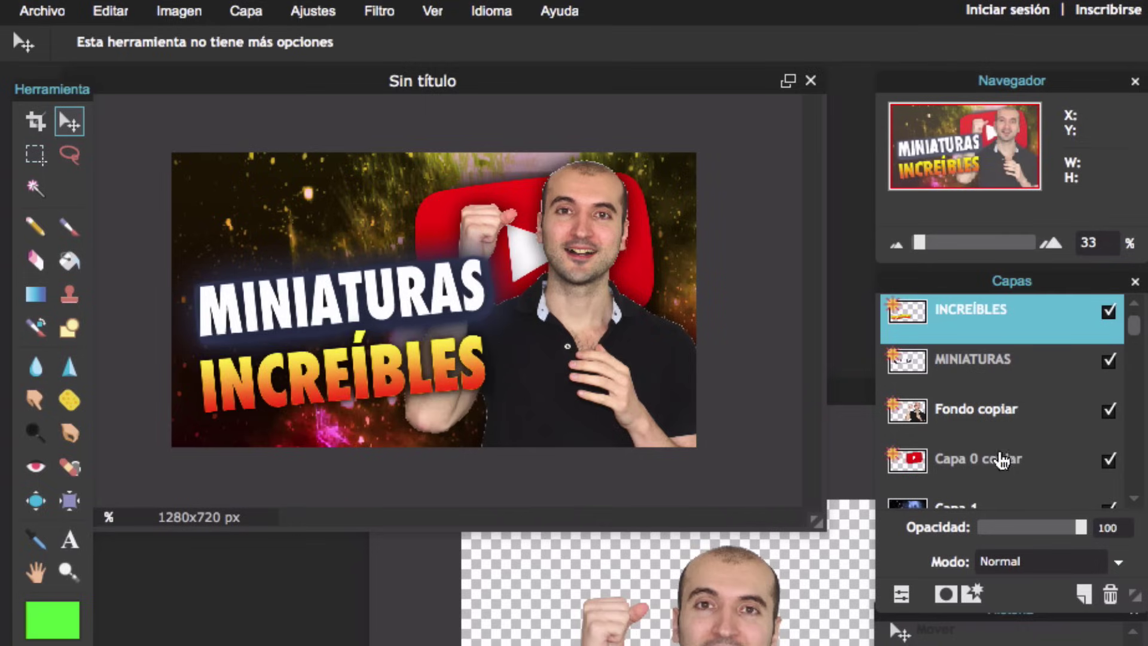
Move the copied YouTube logo to the top left behind the title and tilt it slightly
{"action": "left_click", "coordinate": [1002, 461]}
{"action": "left_click_drag", "start_coordinate": [508, 230], "coordinate": [284, 221]}
{"action": "left_click_drag", "start_coordinate": [188, 408], "coordinate": [169, 308]}
{"action": "key", "text": "Return"}
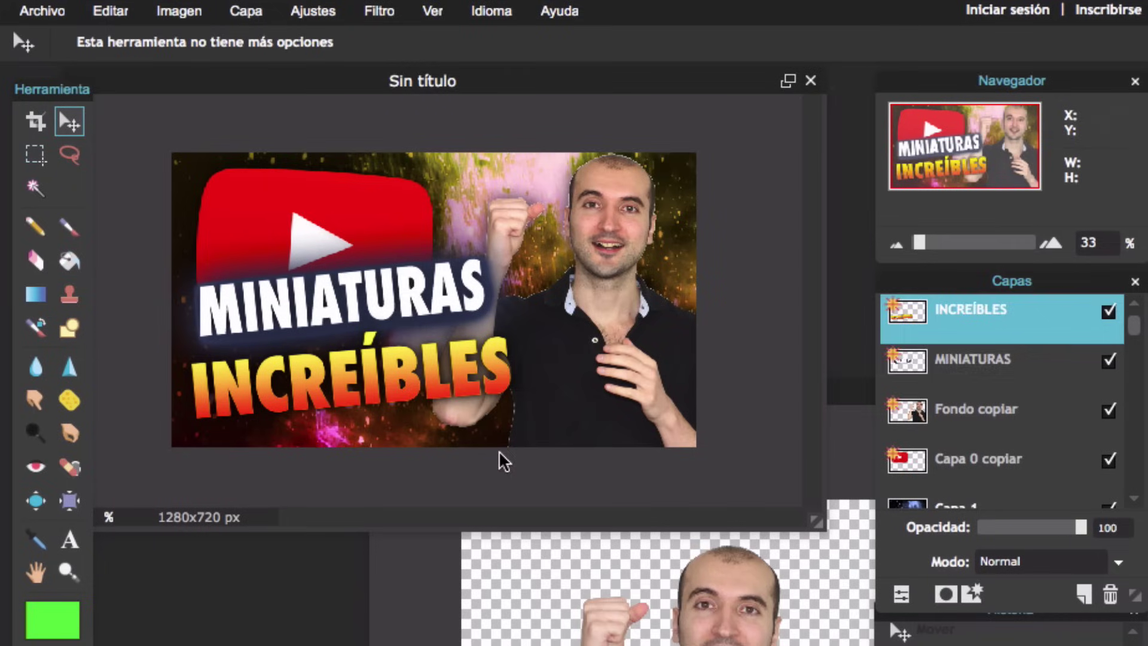
Enlarge the MINIATURAS text with Free transform and apply the change
{"action": "left_click", "coordinate": [972, 359]}
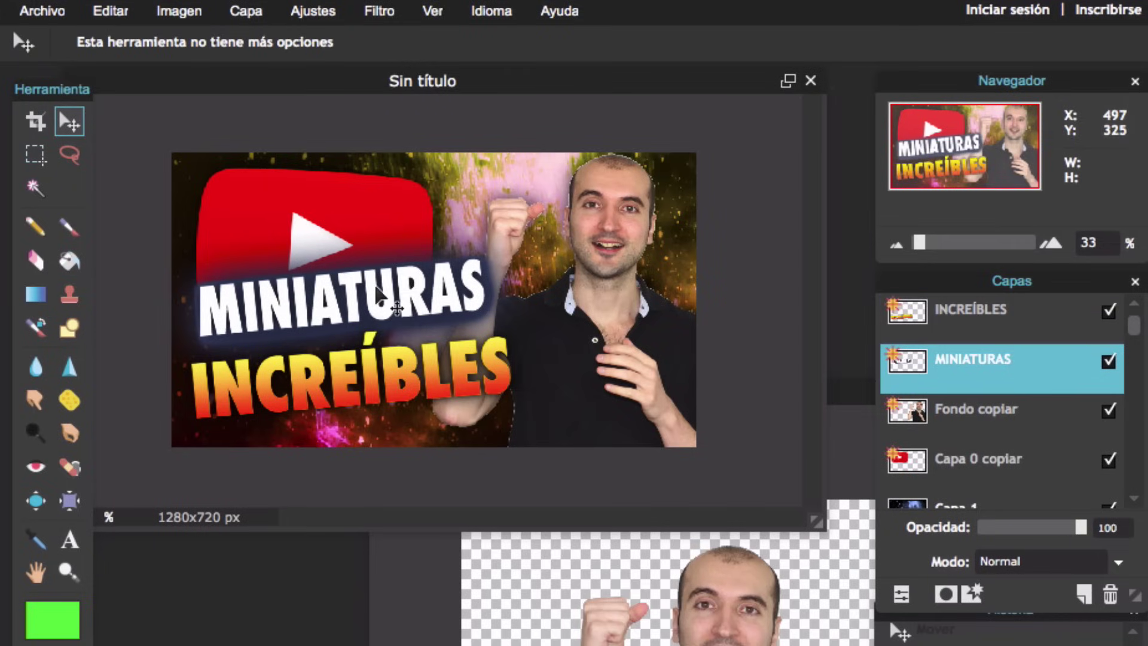
{"action": "key", "text": "ctrl+t"}
{"action": "left_click_drag", "start_coordinate": [498, 352], "coordinate": [516, 361]}
{"action": "left_click", "coordinate": [972, 458]}
Scale the YouTube logo up and apply the resize
{"action": "left_click", "coordinate": [531, 453]}
{"action": "left_click_drag", "start_coordinate": [441, 349], "coordinate": [504, 383]}
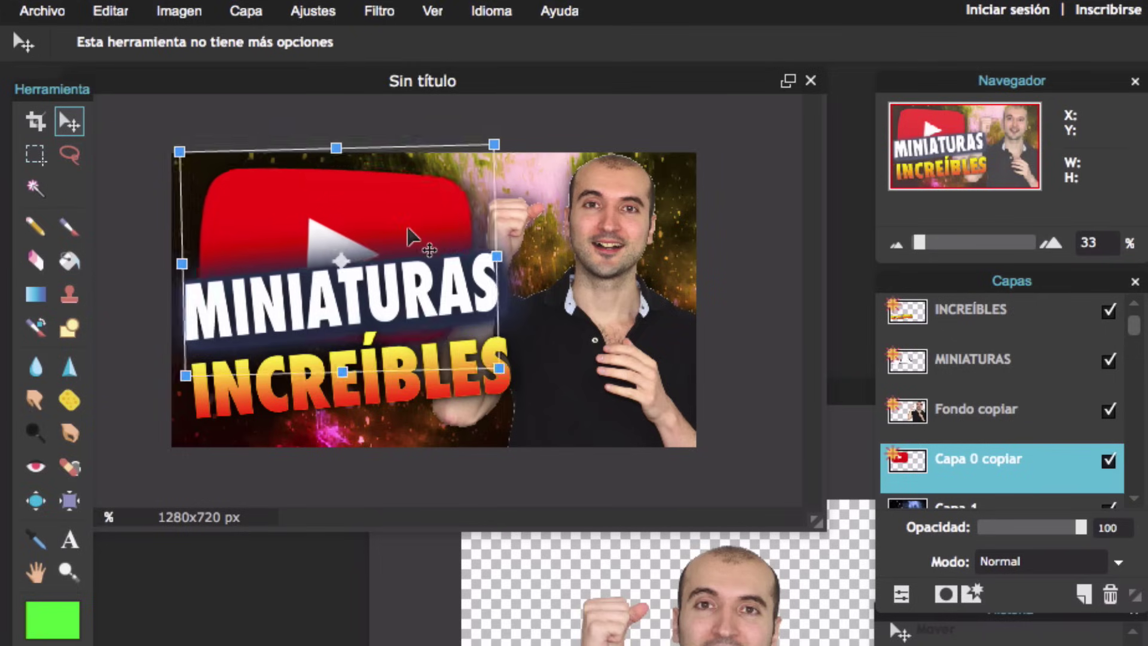
{"action": "left_click", "coordinate": [508, 456]}
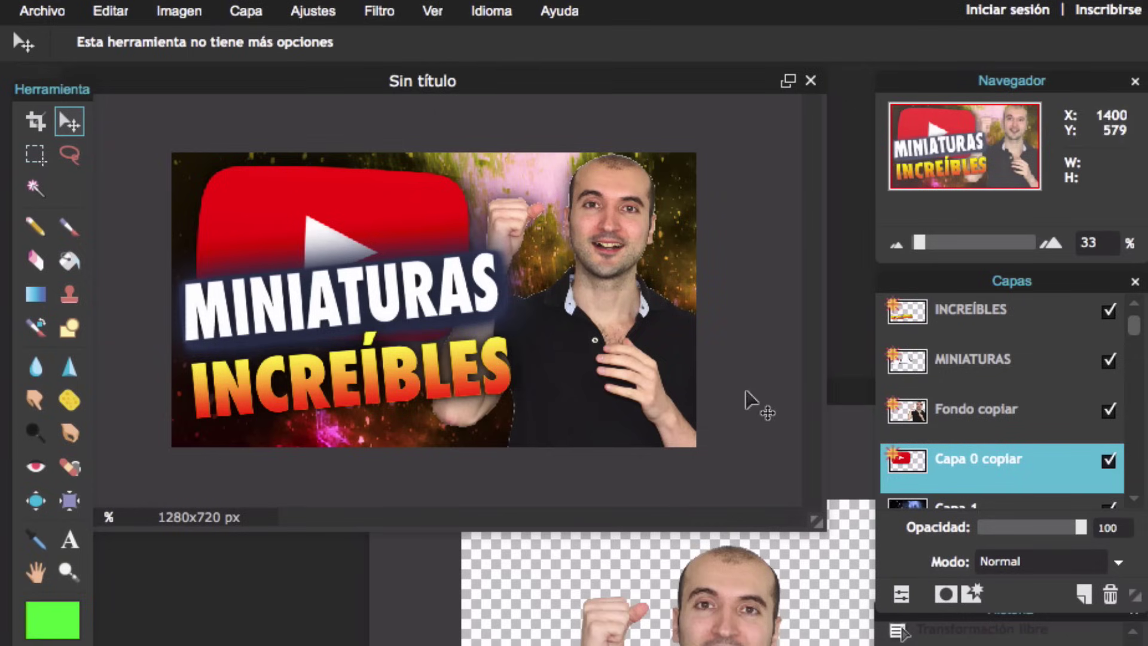
Save the thumbnail as a PNG named como-hacer-miniaturas
{"action": "left_click", "coordinate": [58, 15]}
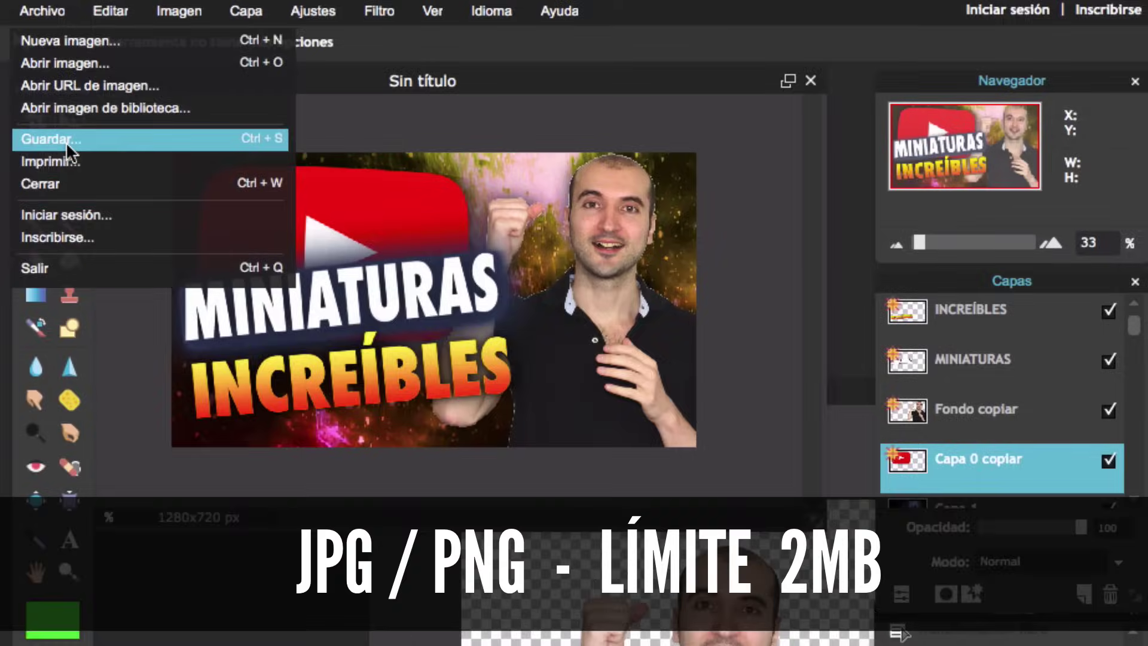
{"action": "left_click", "coordinate": [66, 142]}
{"action": "type", "text": "frase-cl"}
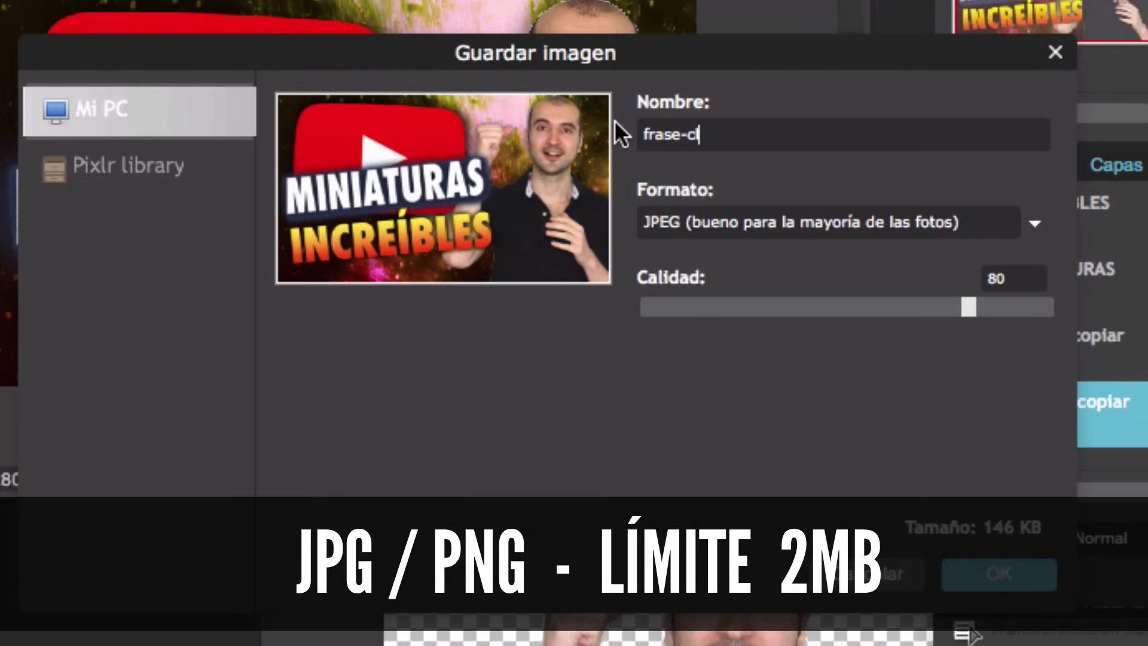
{"action": "key", "text": "ctrl+a"}
{"action": "key", "text": "BackSpace"}
{"action": "type", "text": "como-hacer-miniaturas"}
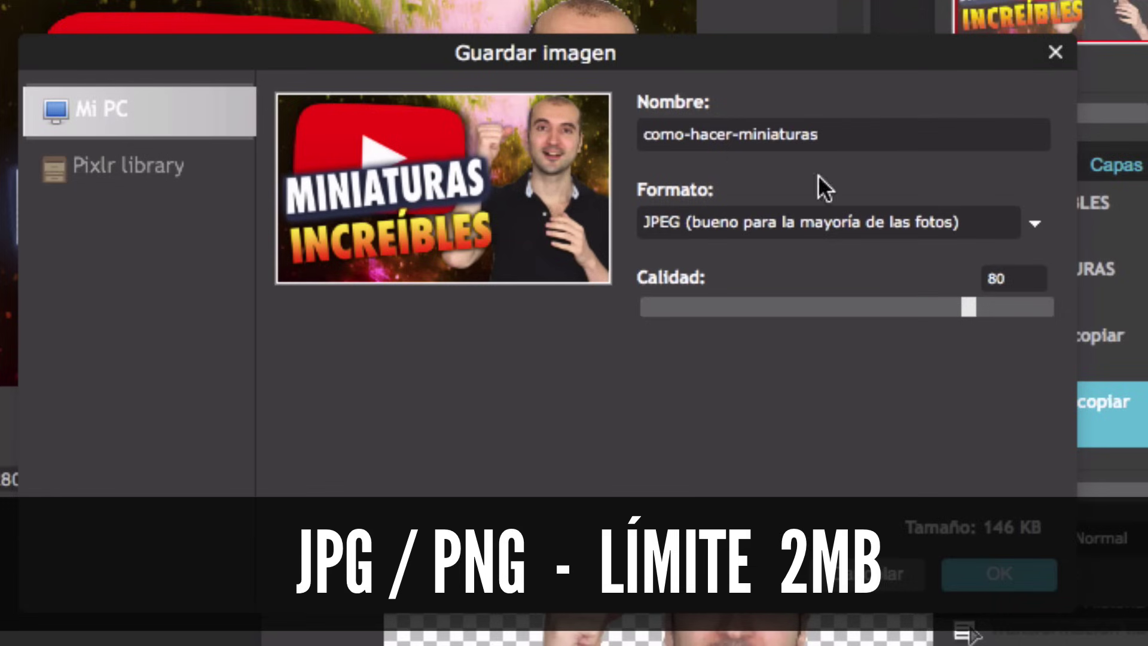
{"action": "left_click", "coordinate": [991, 301]}
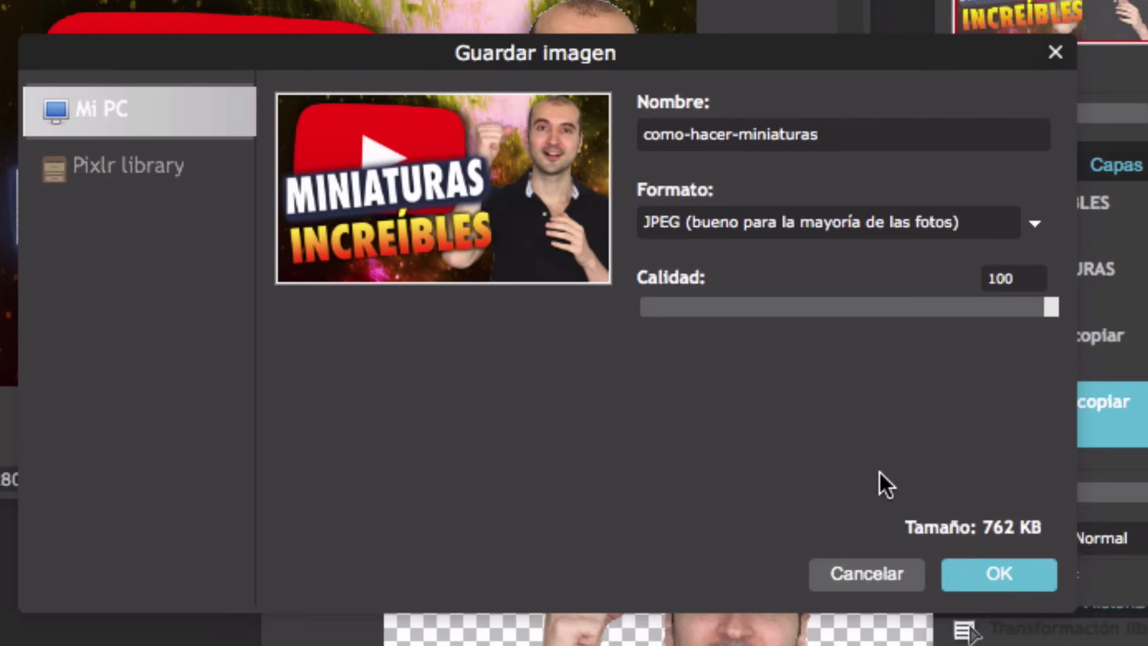
{"action": "left_click", "coordinate": [1036, 223]}
{"action": "left_click", "coordinate": [888, 285]}
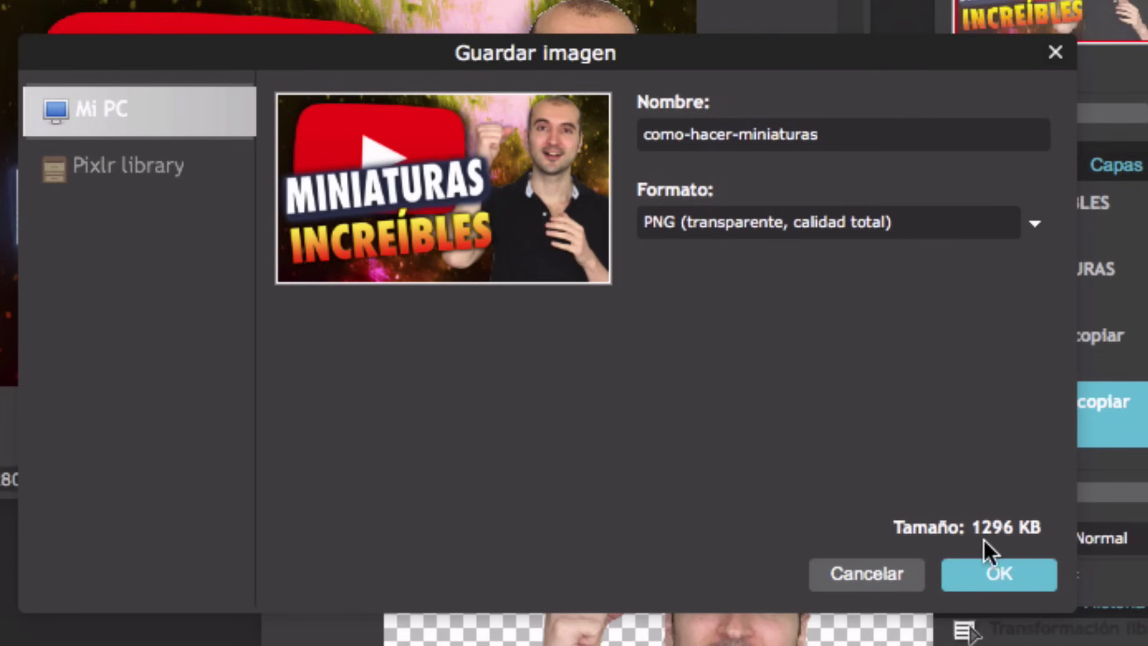
{"action": "left_click", "coordinate": [984, 568]}
{"action": "left_click", "coordinate": [987, 234]}
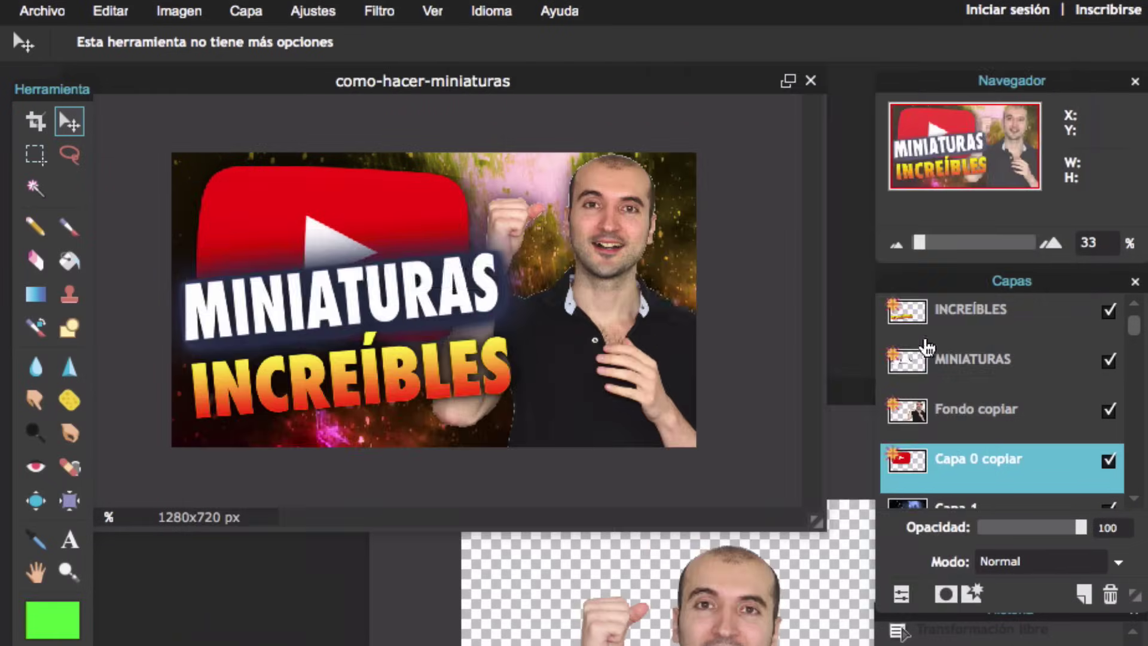
Save a layered PXD copy of the thumbnail as well
{"action": "left_click", "coordinate": [24, 11]}
{"action": "left_click", "coordinate": [60, 113]}
{"action": "left_click", "coordinate": [950, 326]}
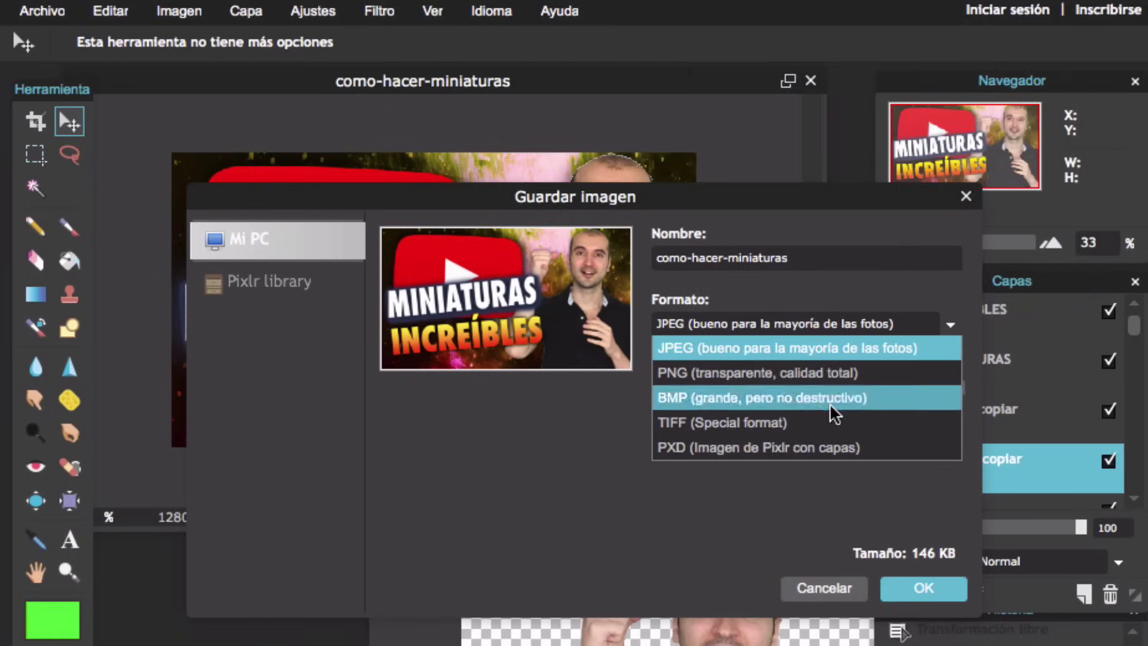
{"action": "left_click", "coordinate": [822, 448]}
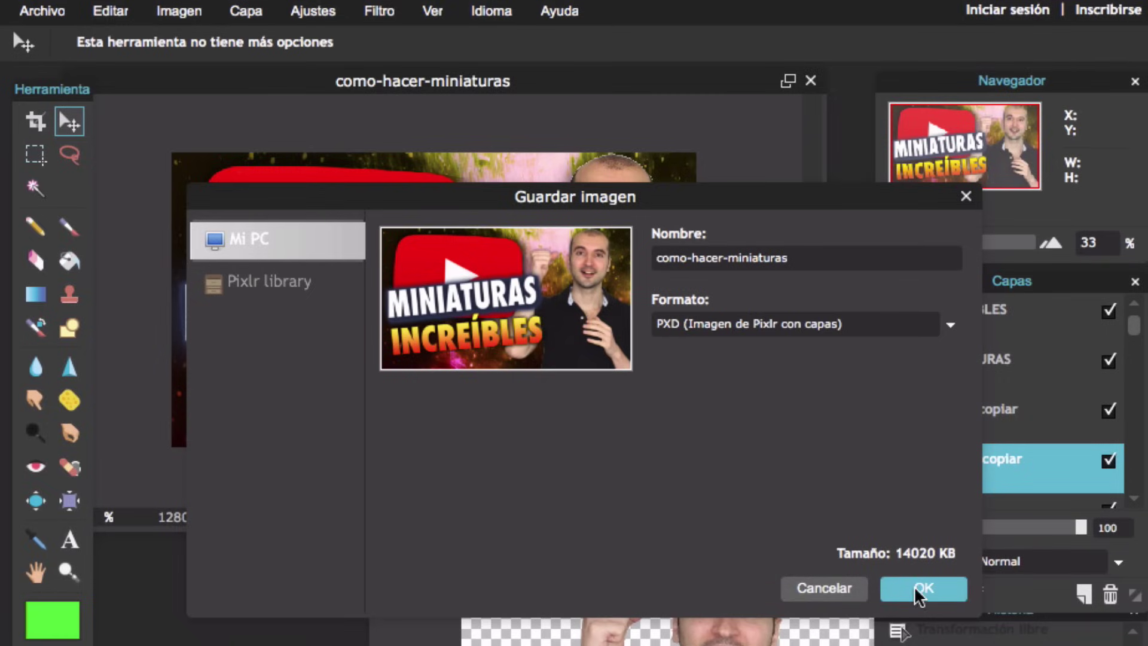
{"action": "left_click", "coordinate": [912, 592]}
{"action": "left_click", "coordinate": [1008, 235]}
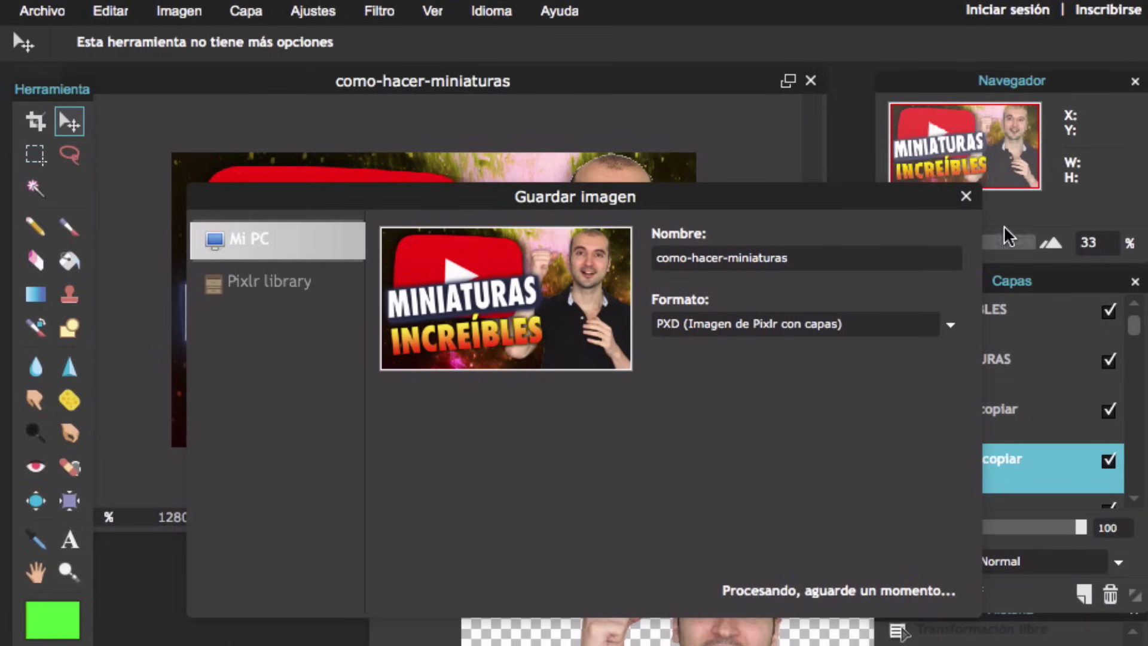